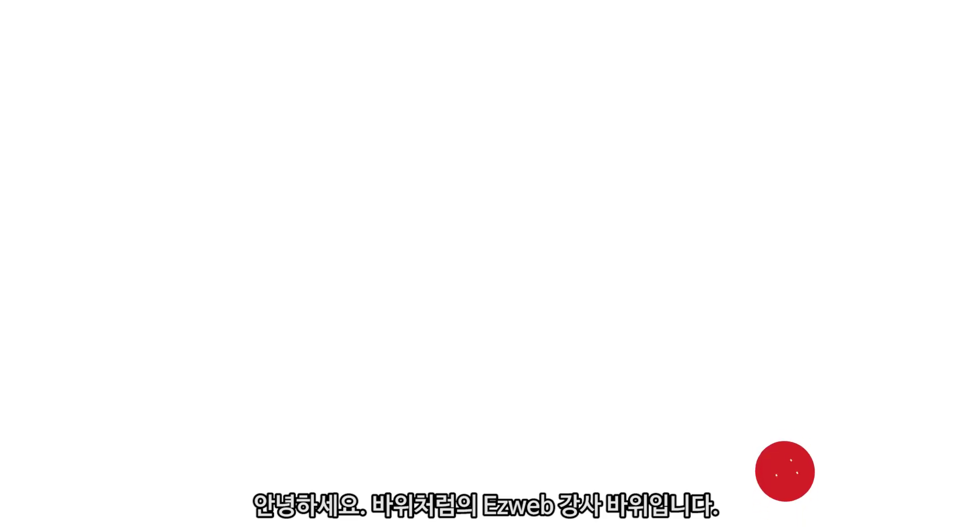
- Draw a red annotation line across the Shape Outside_base pen on screen
click(770, 434)
click(715, 385)
click(316, 304)
click(628, 304)
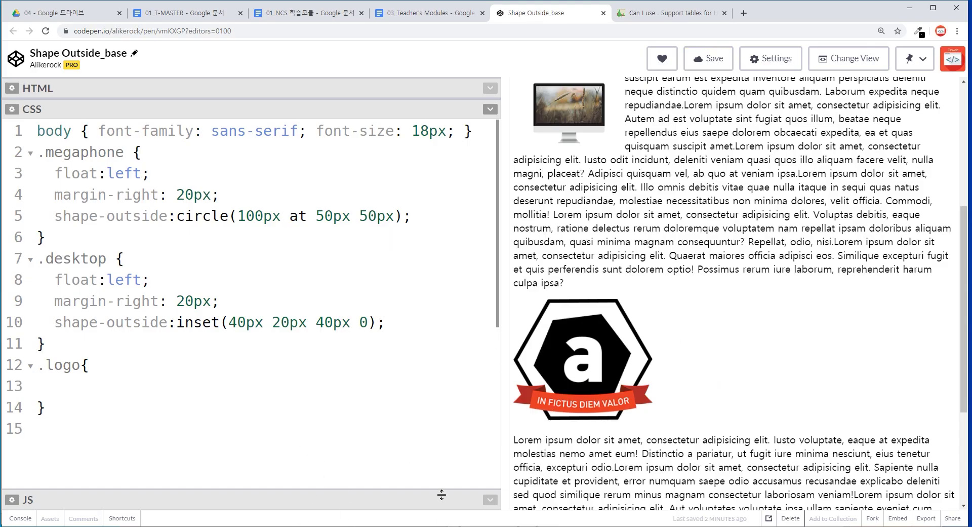
- Correct the Notepad note line to read 'shape outside css3' and select it
key(alt+Tab)
click(274, 256)
text(ccs3)
key(BackSpace)
key(BackSpace)
key(BackSpace)
text(ss3)
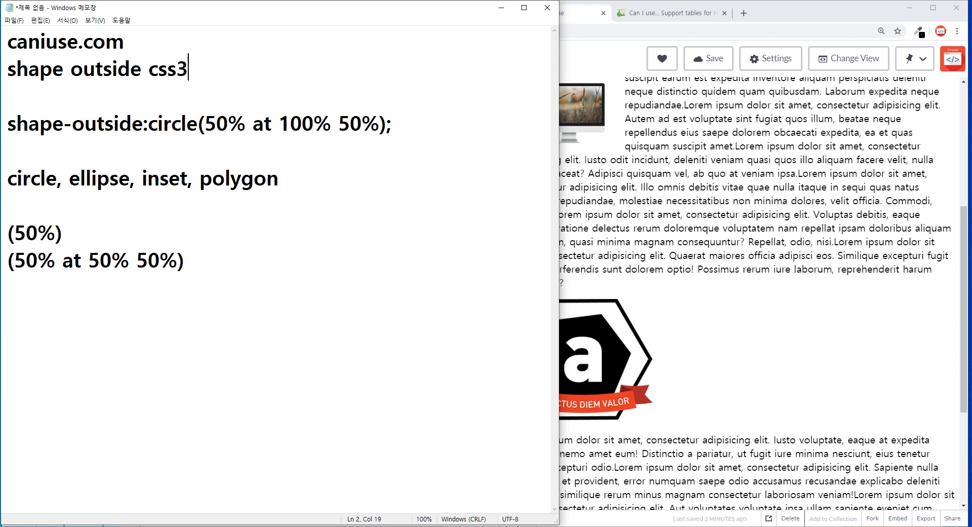
key(shift+Home)
key(ctrl+c)
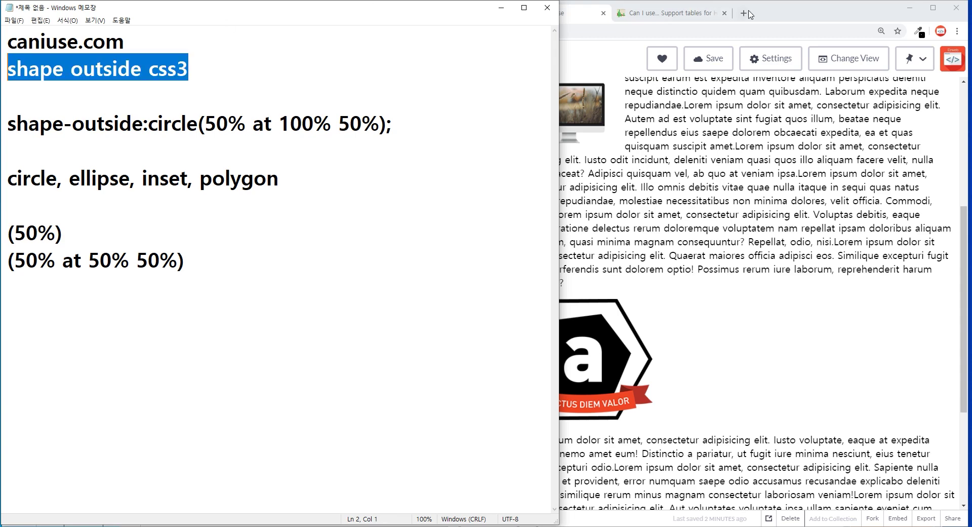
- Google 'shape outside css3' in a new tab and switch to image results
click(743, 13)
key(ctrl+v)
key(Return)
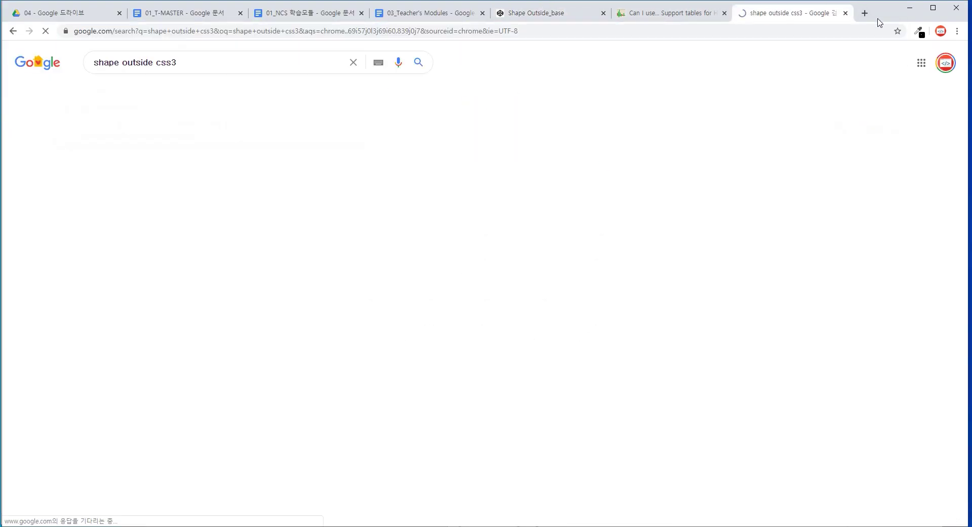
click(154, 95)
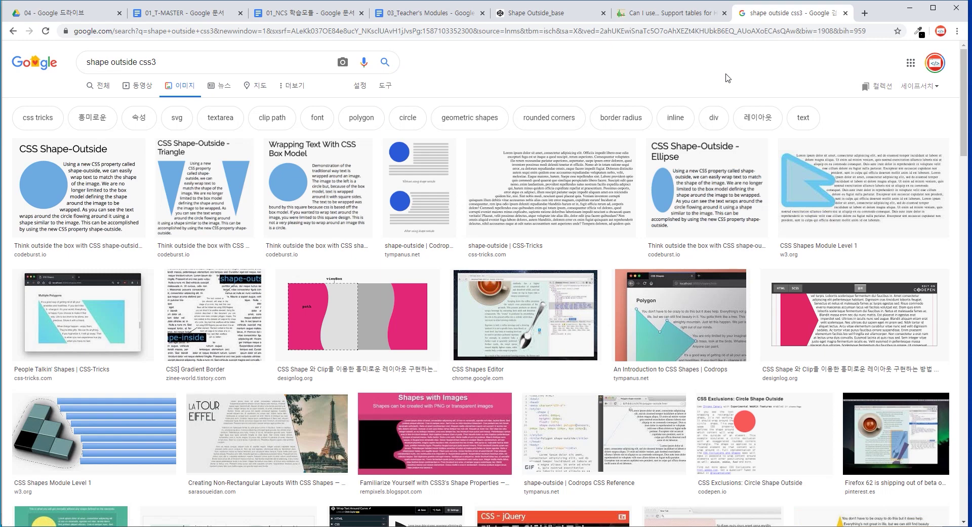
- Outline six shape-outside example thumbnails in red, clear them, and snap the browser right
key(ctrl+shift+p)
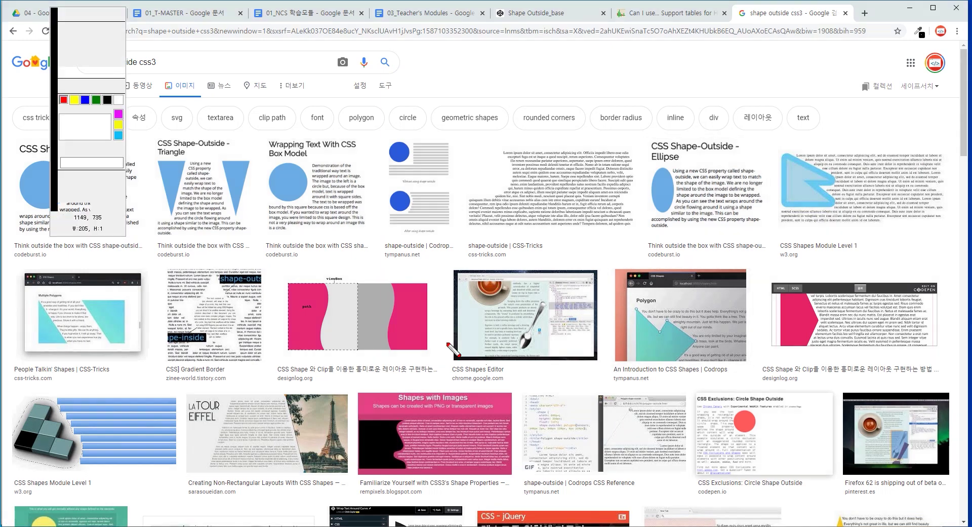
drag(464, 258, 571, 351)
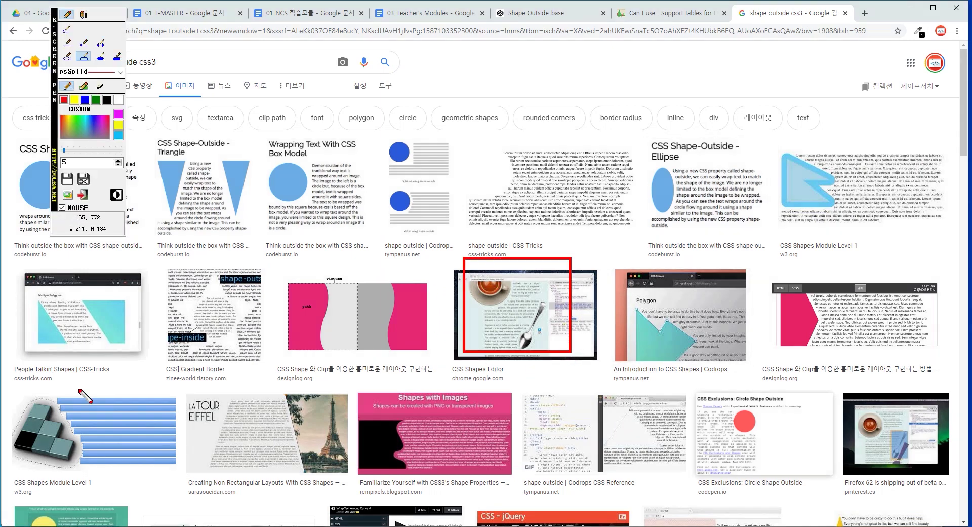
drag(23, 380, 134, 484)
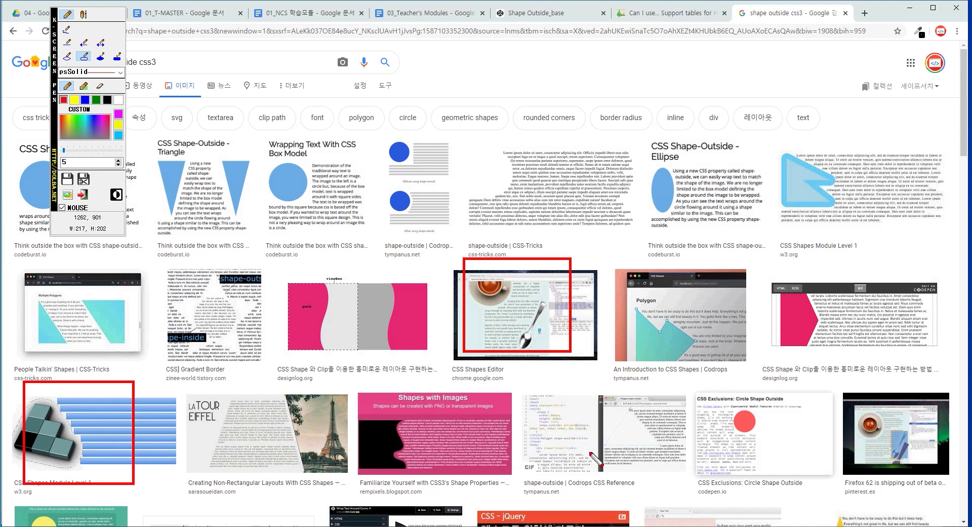
drag(367, 394, 429, 480)
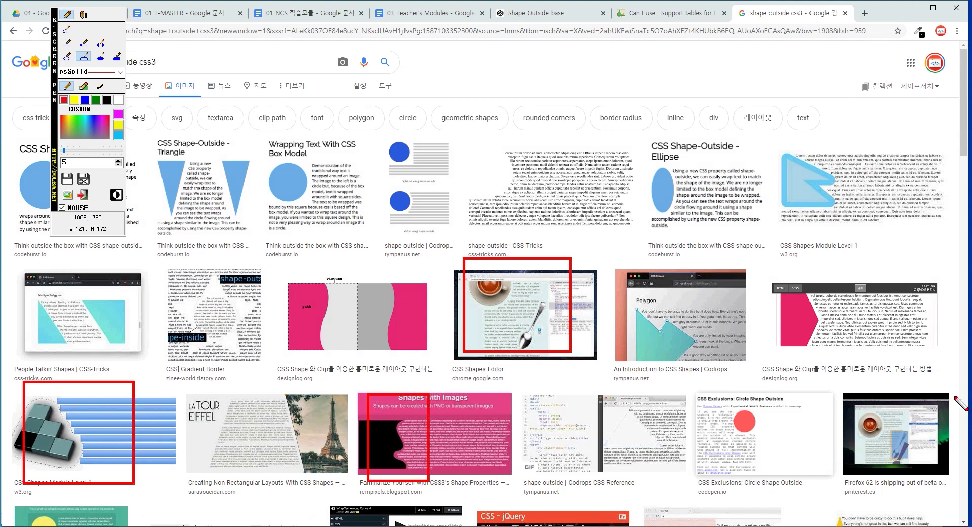
drag(278, 255, 370, 363)
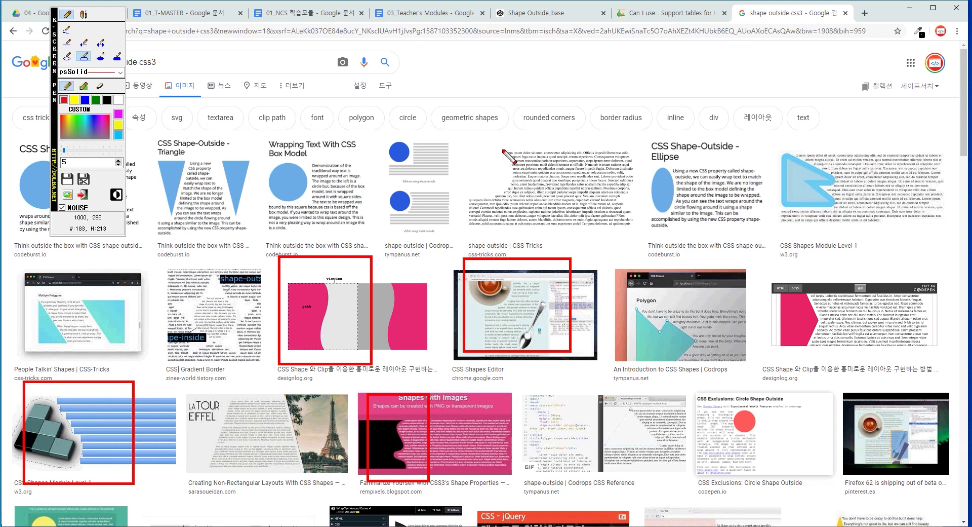
drag(463, 141, 527, 210)
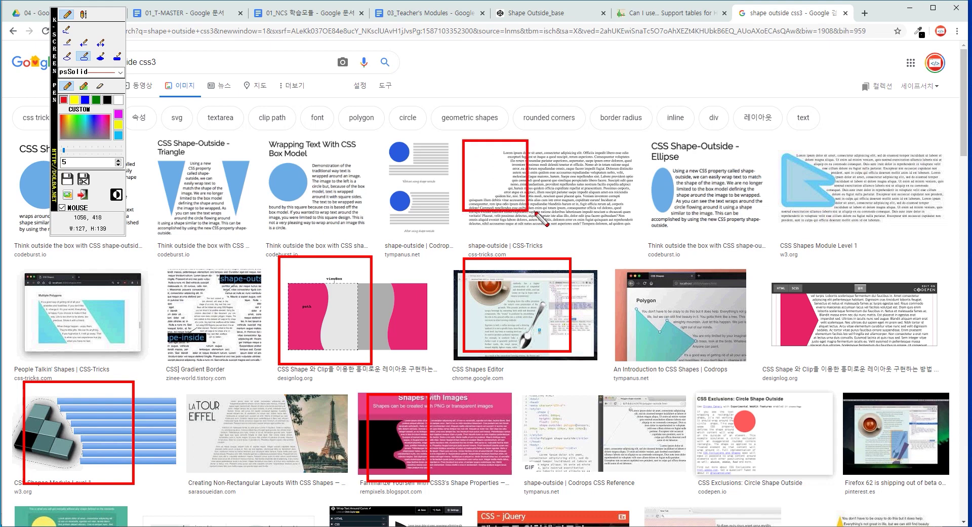
drag(631, 140, 681, 234)
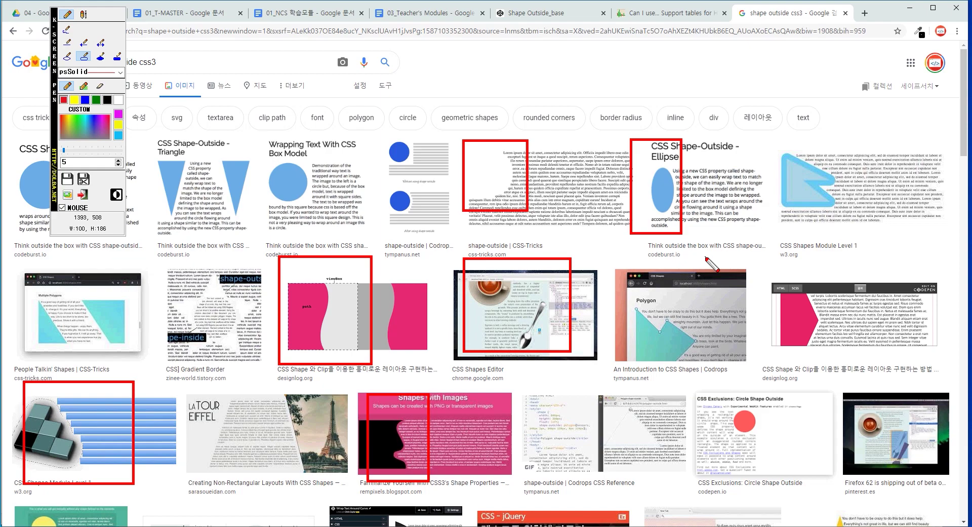
key(Escape)
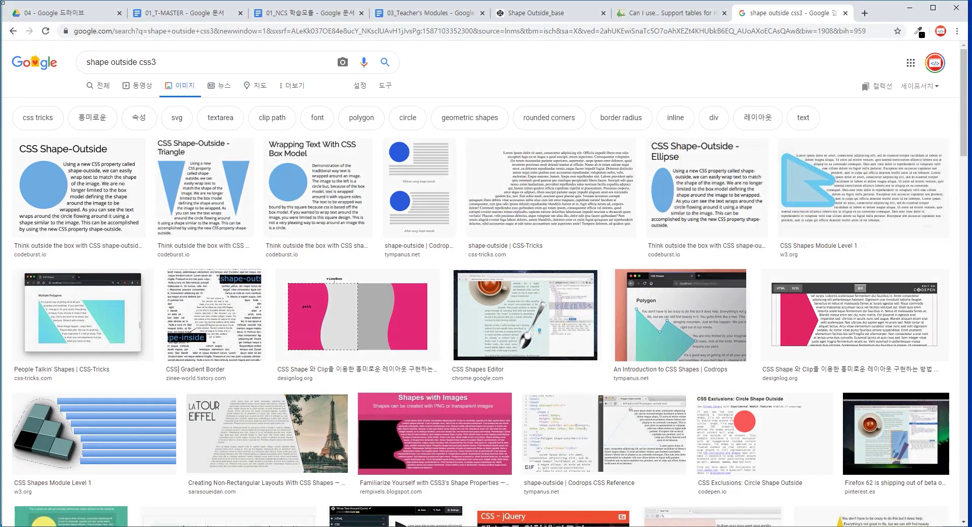
key(super+Right)
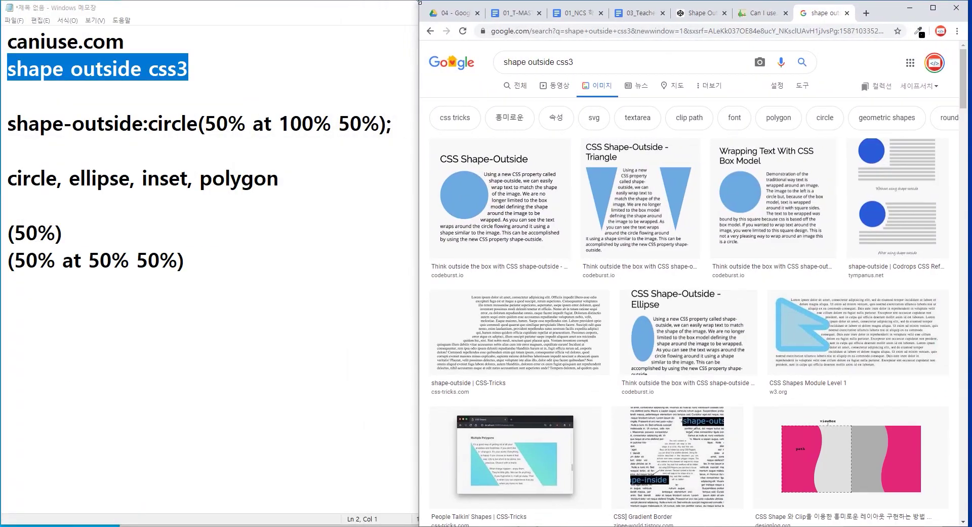
- Scroll through the shape-outside image results, then widen the browser over the notes
scroll(663, 304, down, 3)
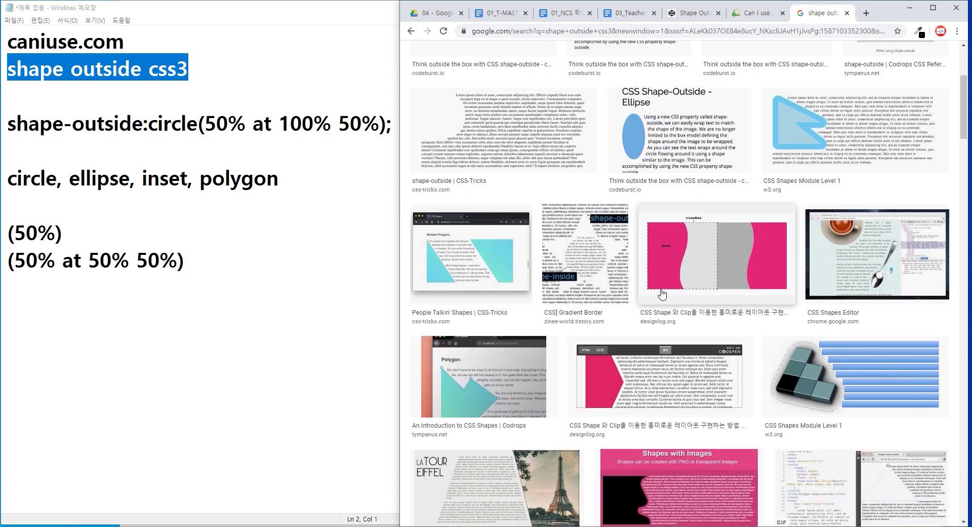
scroll(665, 294, down, 5)
scroll(685, 288, down, 2)
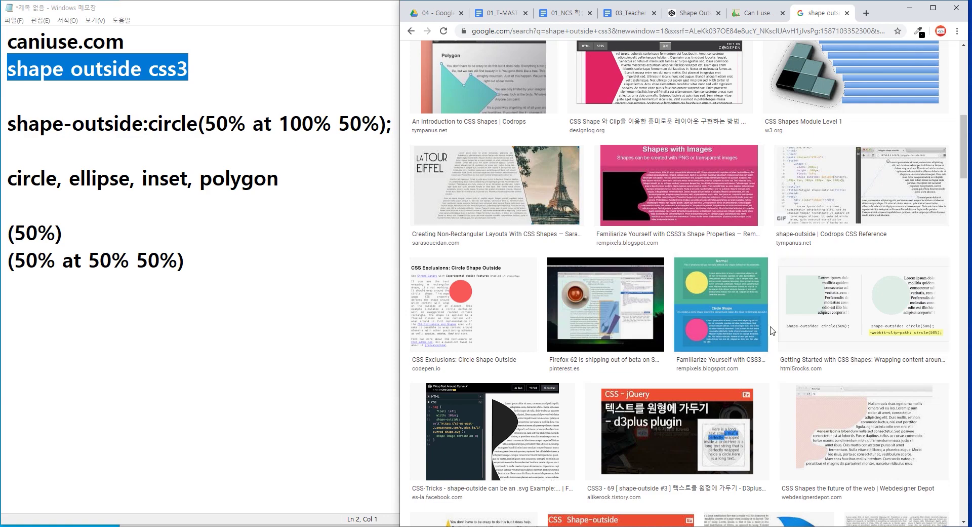
scroll(772, 331, down, 2)
scroll(772, 330, down, 3)
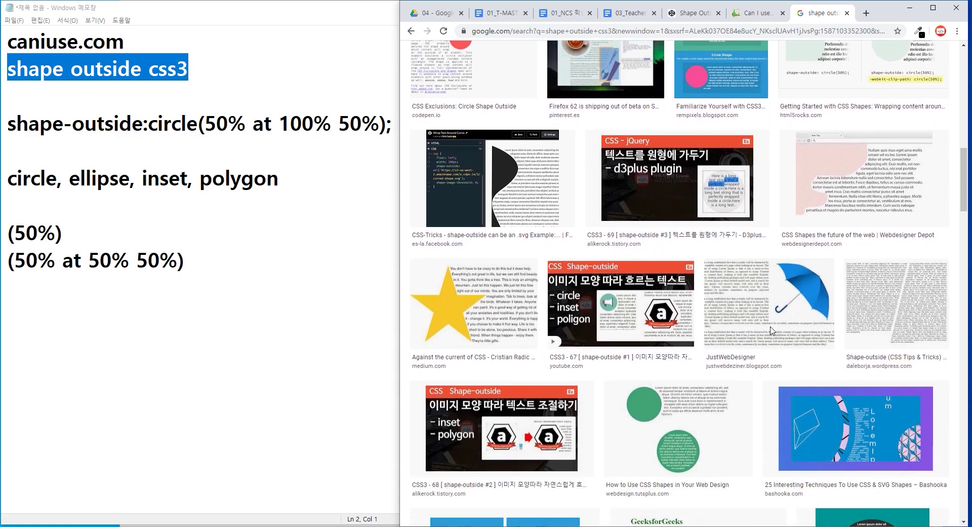
scroll(772, 331, up, 10)
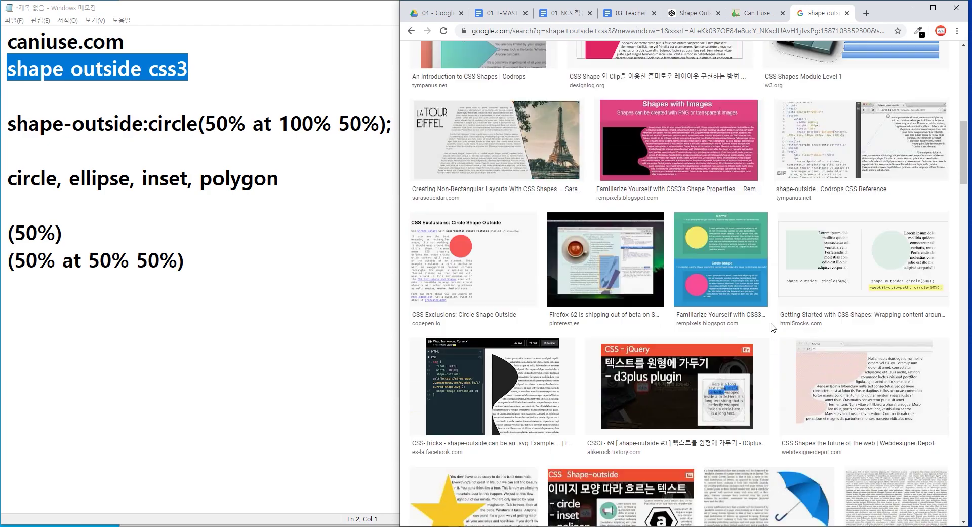
scroll(772, 327, down, 3)
scroll(772, 327, down, 4)
scroll(773, 327, down, 3)
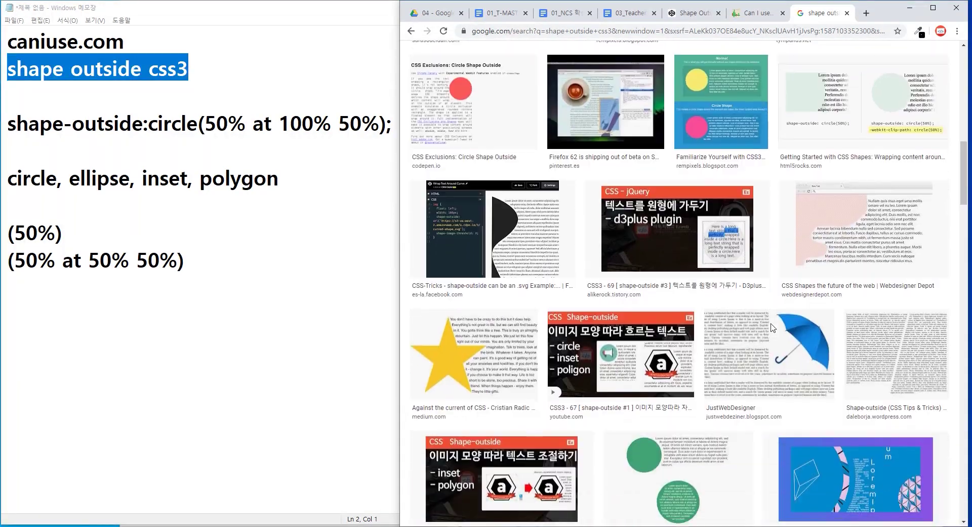
scroll(769, 303, up, 15)
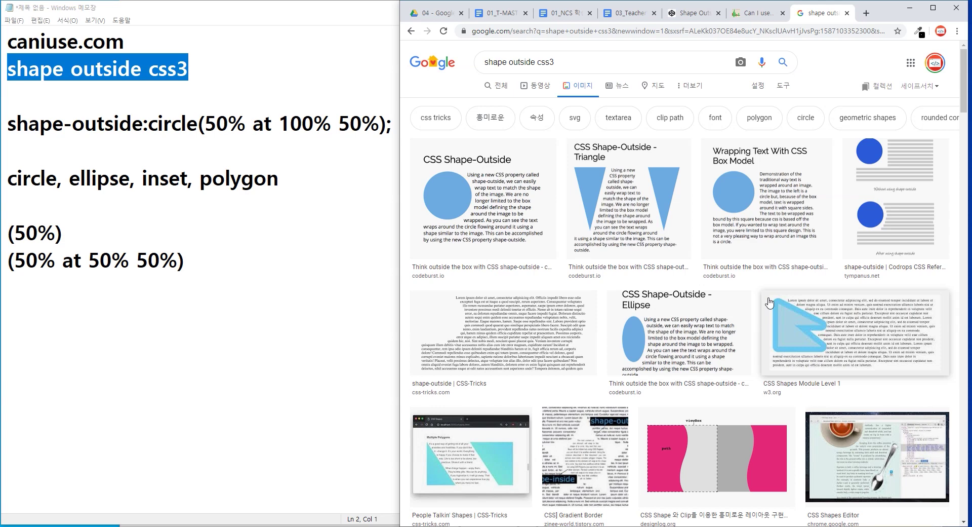
drag(395, 150, 270, 150)
- Show the Shape Outside_base pen with a larger preview; highlight circle, ellipse, inset, polygon in the notes
click(642, 13)
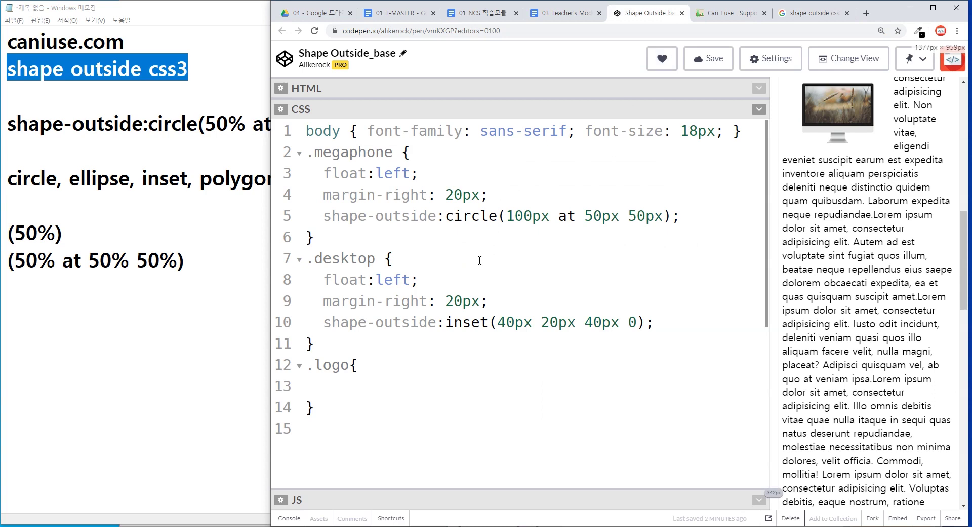
drag(773, 147, 395, 253)
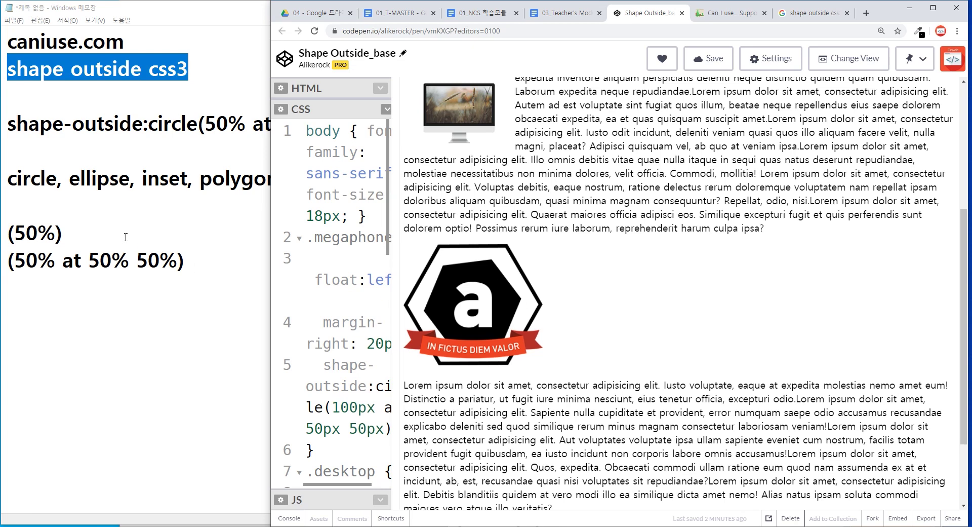
click(130, 177)
drag(60, 179, 7, 179)
double_click(107, 178)
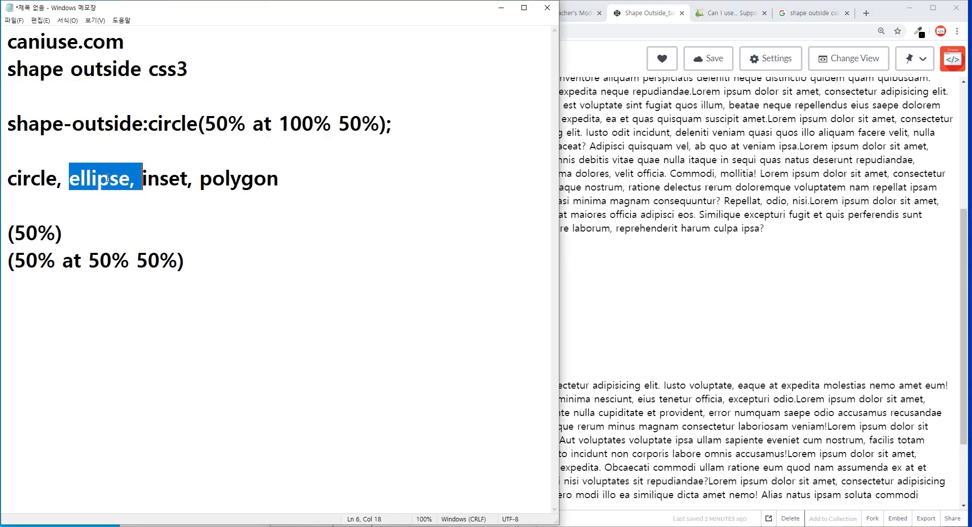
double_click(161, 177)
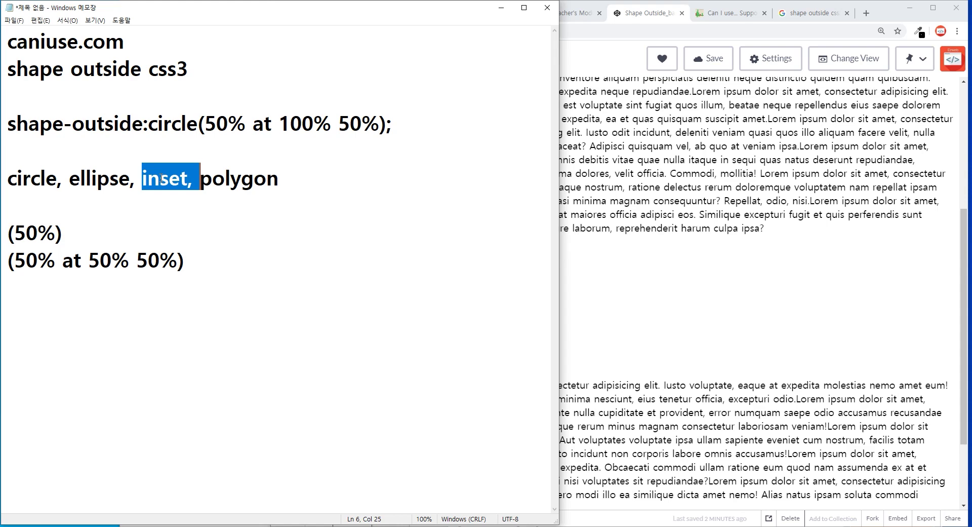
double_click(258, 178)
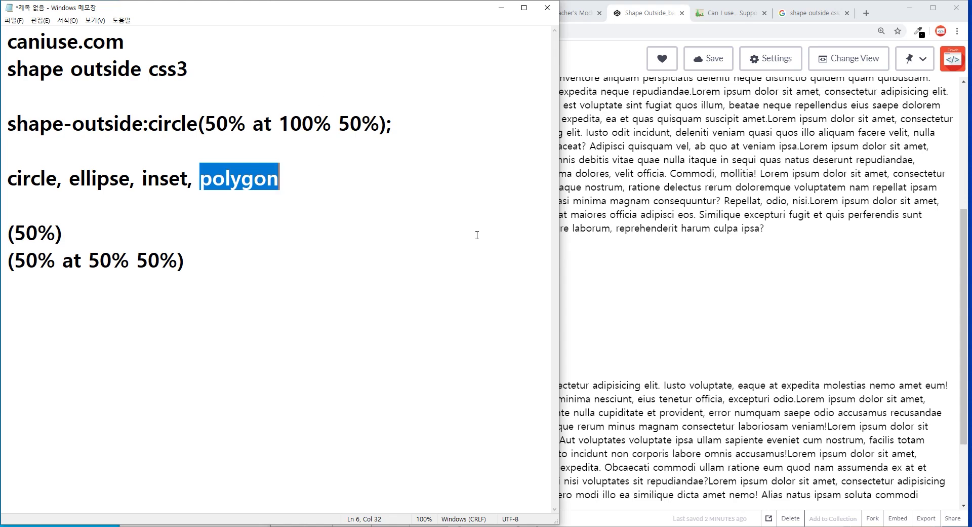
- Widen the pen's CSS pane and narrow the browser to reveal more notes
click(722, 191)
double_click(399, 186)
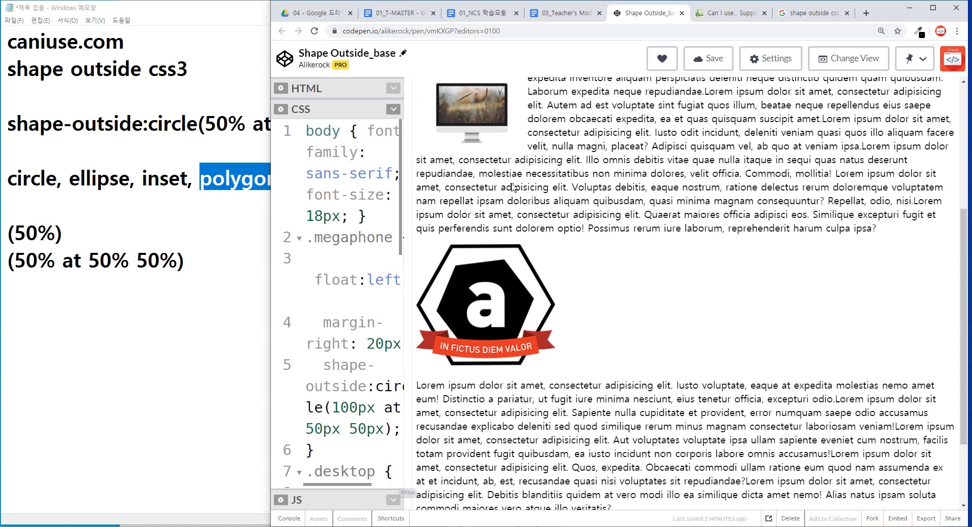
drag(271, 149, 321, 149)
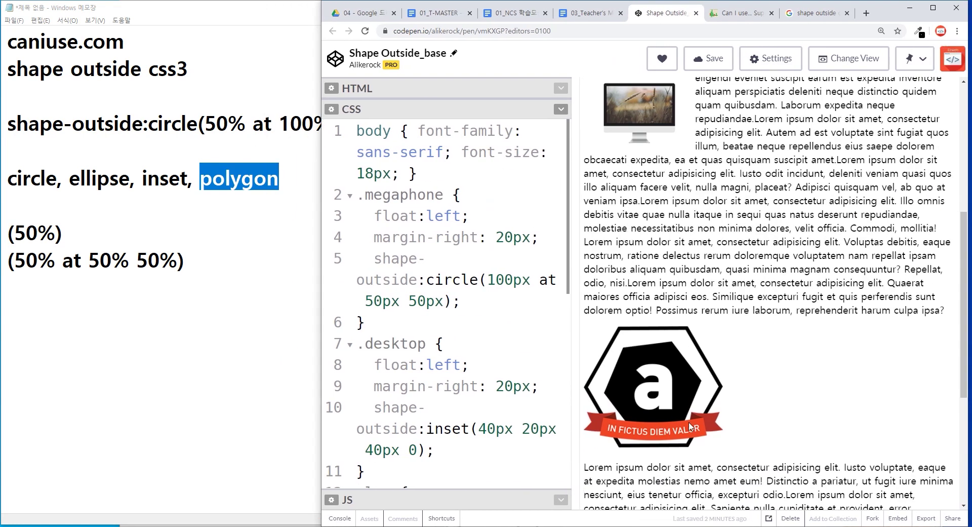
click(238, 279)
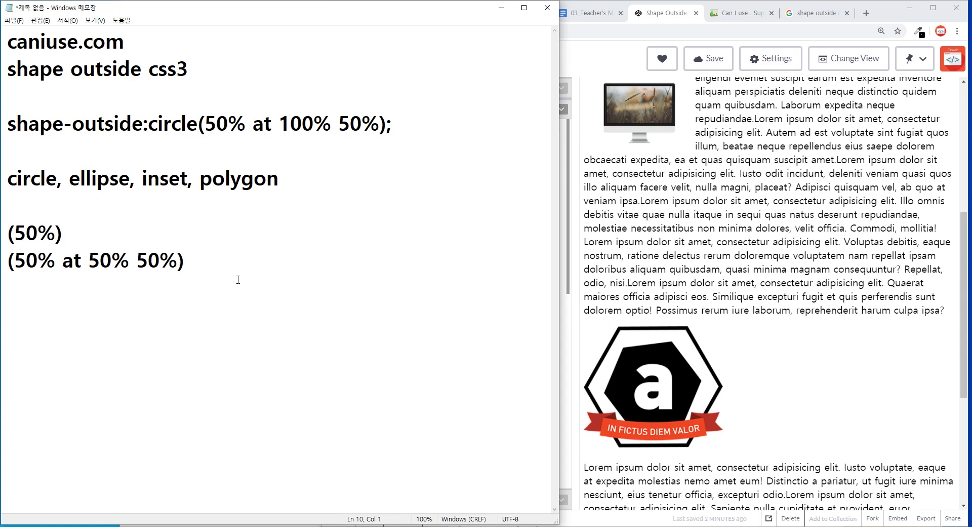
- Add a 'css shapes editor' line to the notes, separated by a blank line
click(667, 228)
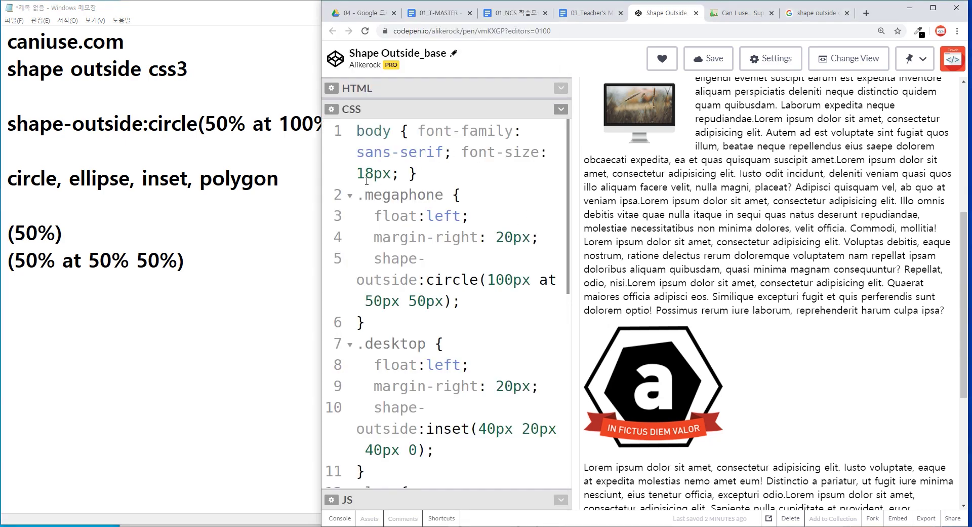
click(169, 297)
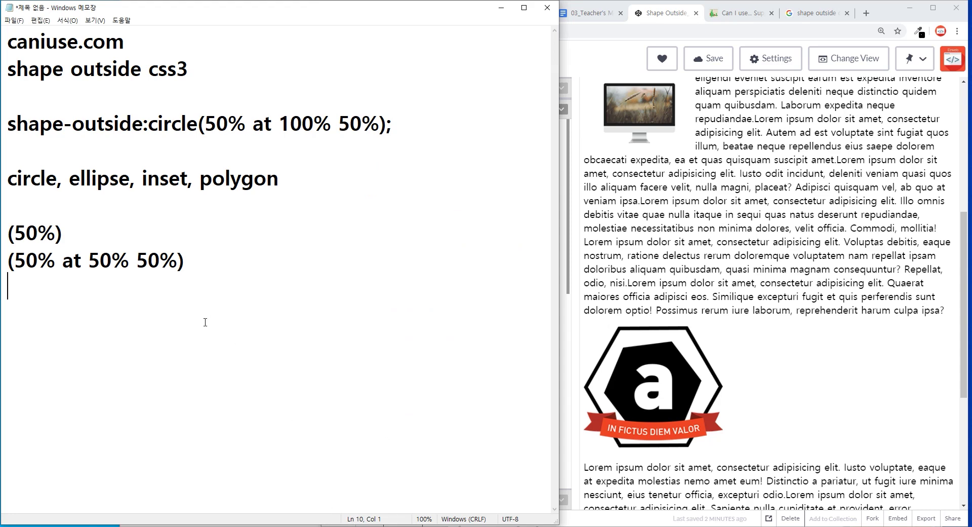
text(css shapes editor)
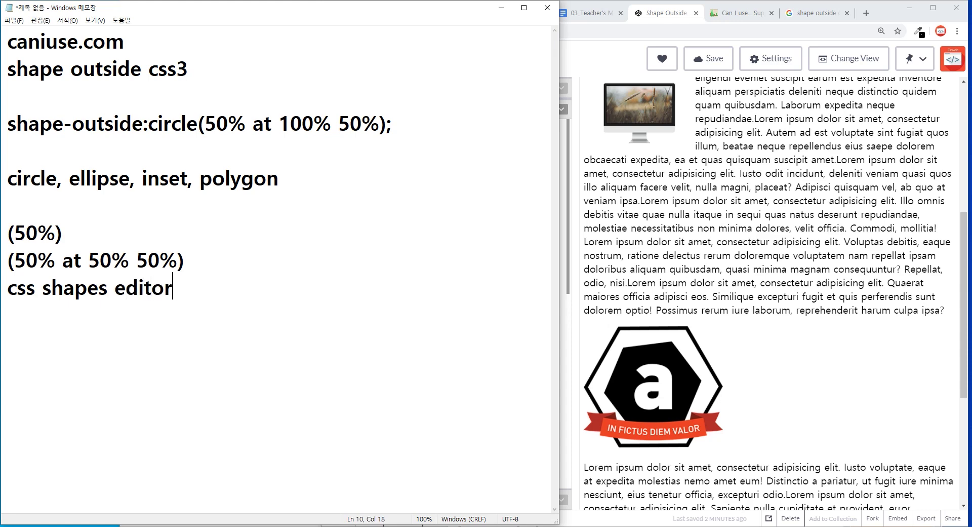
key(Up)
key(End)
key(Return)
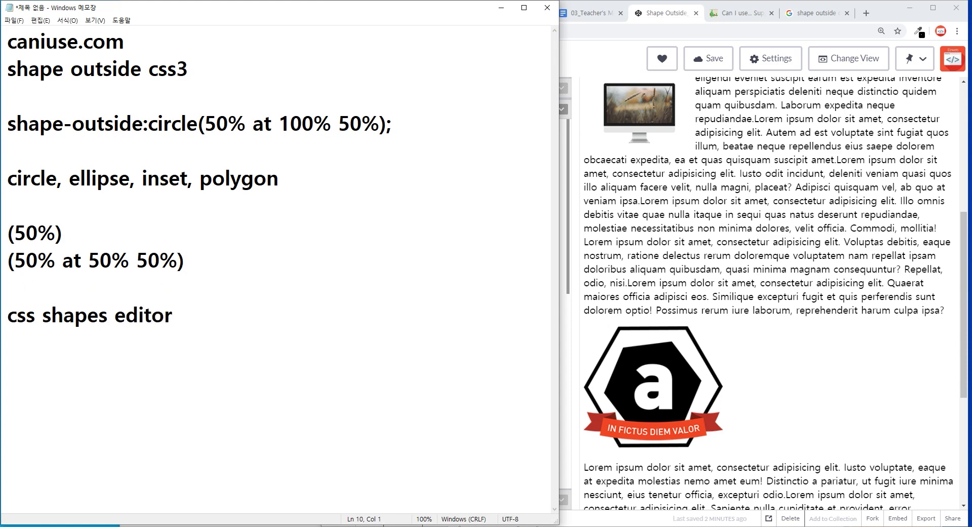
- Bring the CodePen pen forward and widen the browser over the notes
click(844, 255)
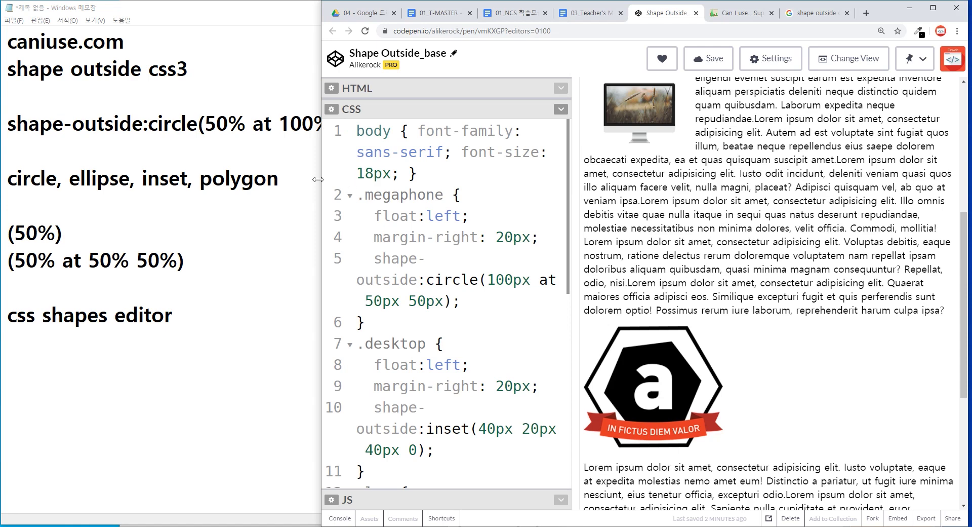
drag(321, 179, 269, 177)
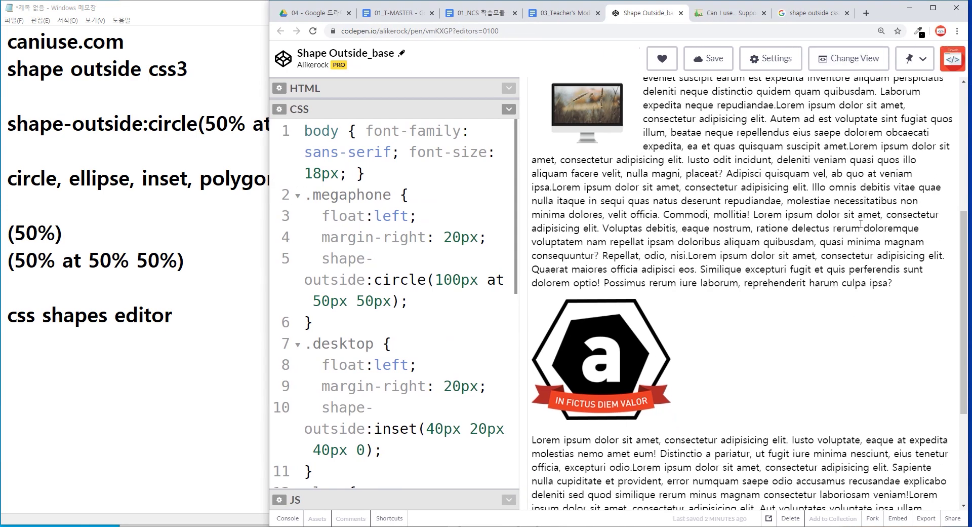
click(958, 31)
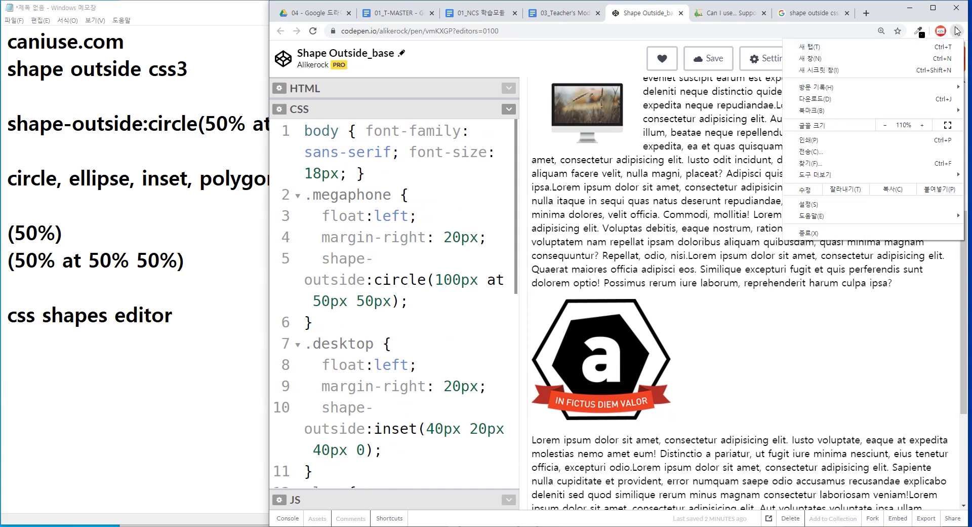
- Go through Chrome's More tools > Extensions page to open the Chrome Web Store in a new tab
click(957, 31)
click(956, 30)
mouse_move(836, 176)
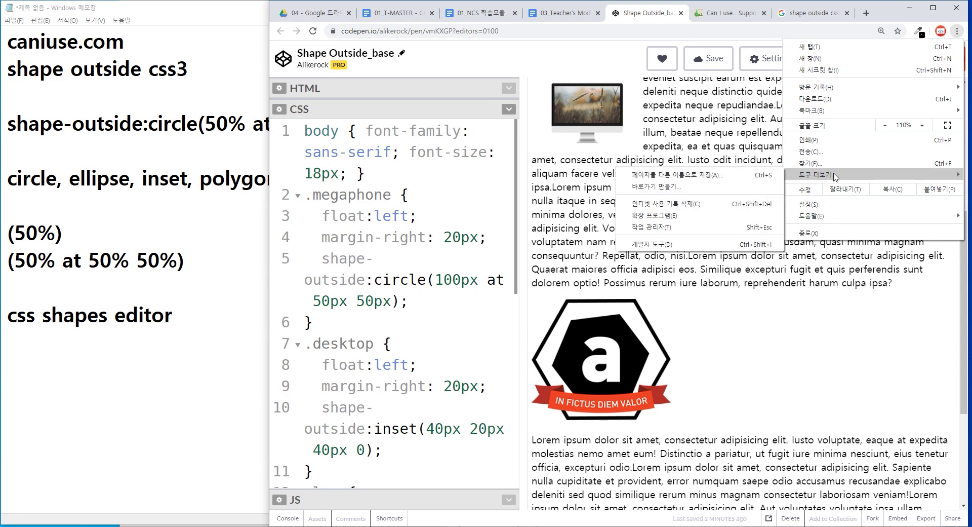
click(701, 218)
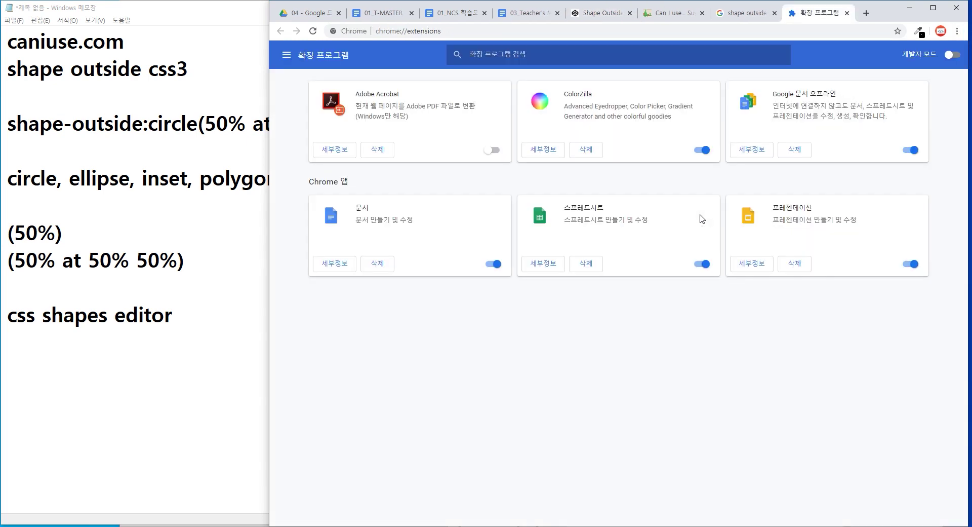
click(287, 55)
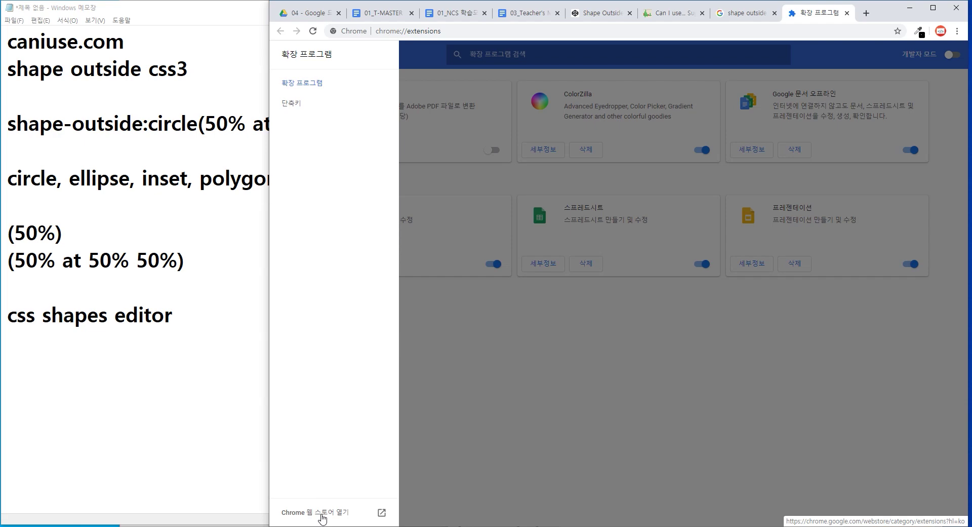
click(322, 516)
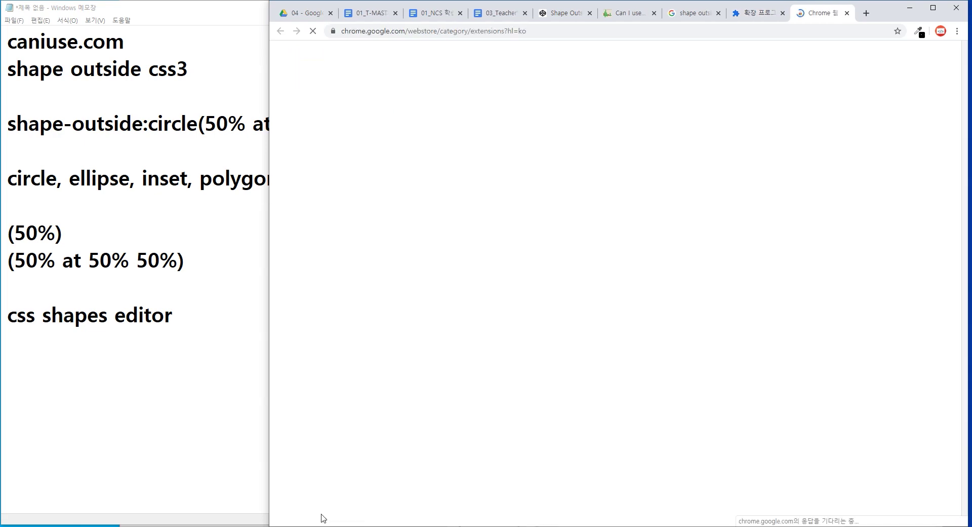
key(alt+Tab)
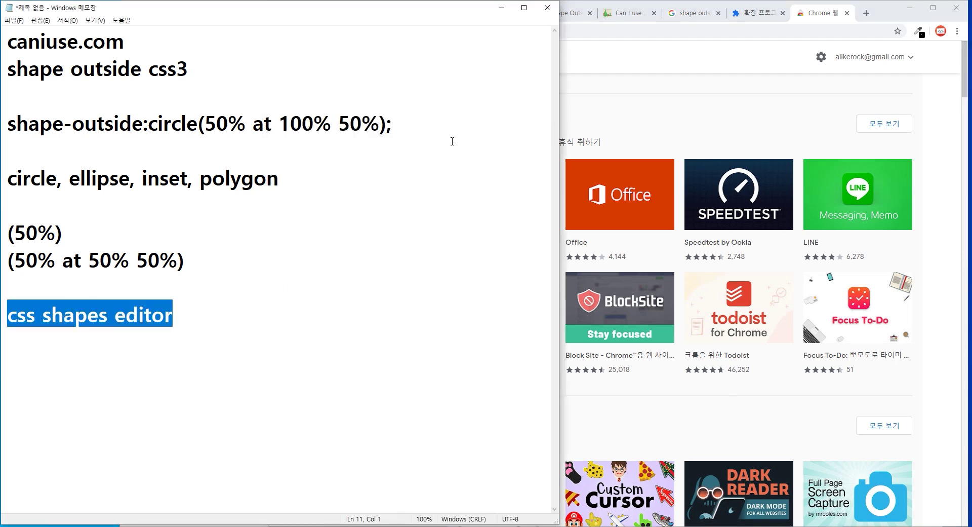
- Search the store for 'css shapes editor' and add the CSS Shapes Editor extension
click(816, 19)
text(css shapes editor)
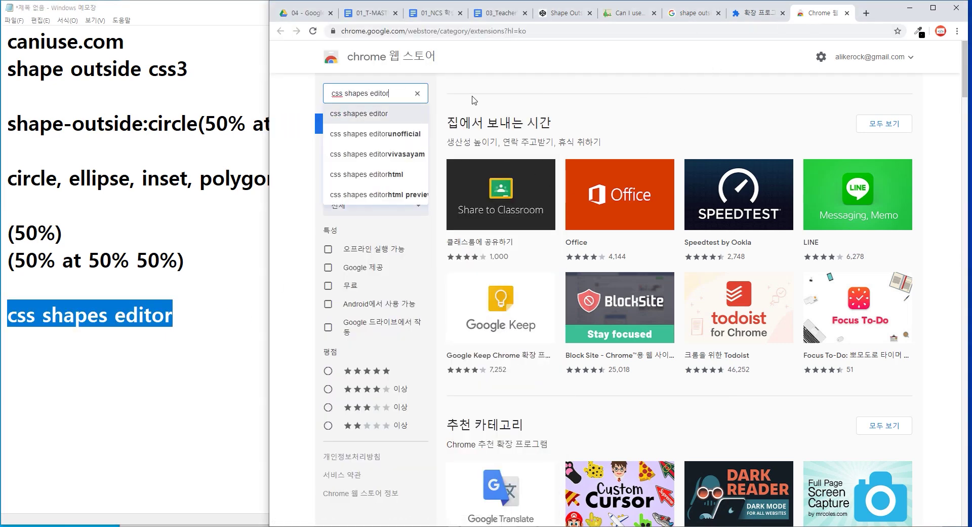
key(Return)
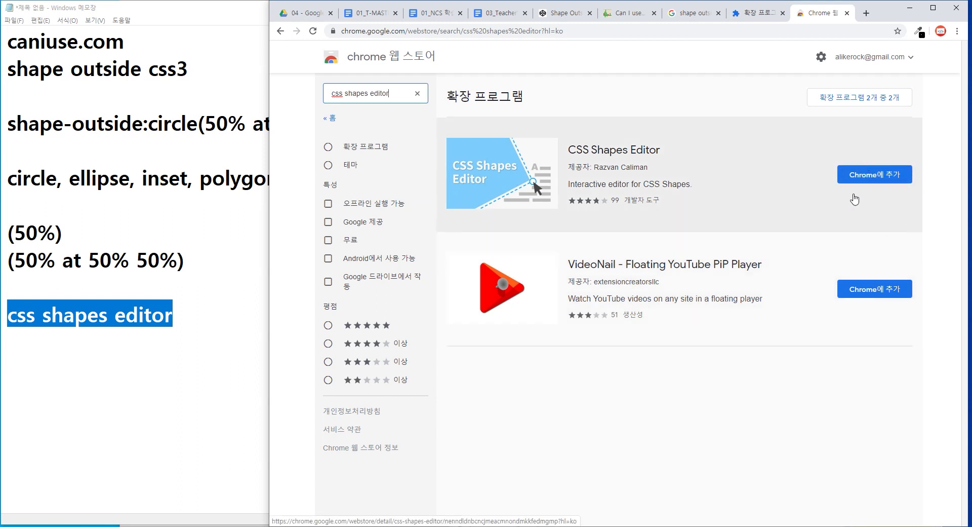
click(883, 179)
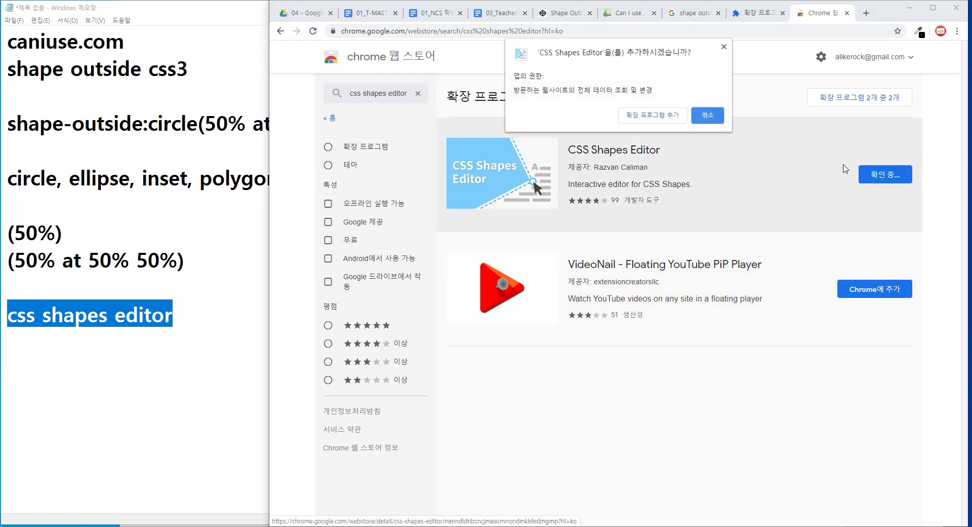
click(645, 116)
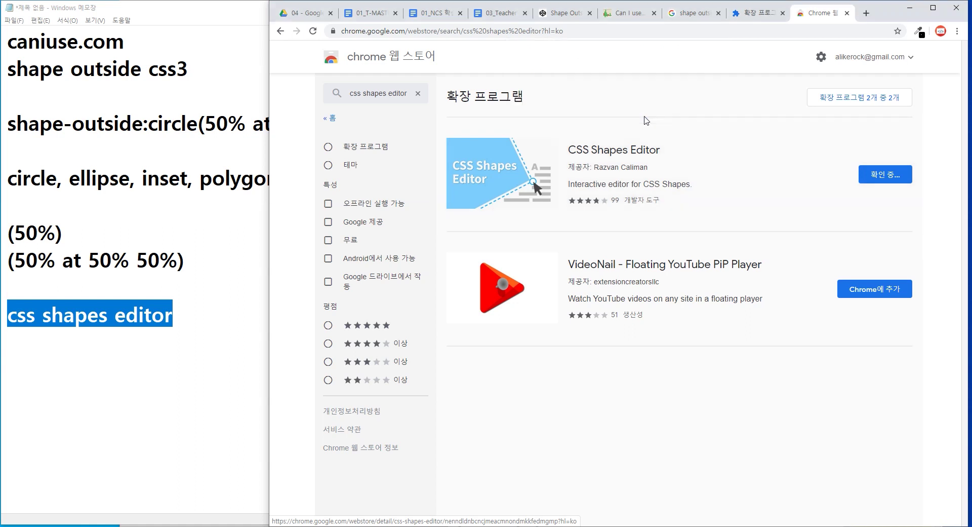
click(917, 48)
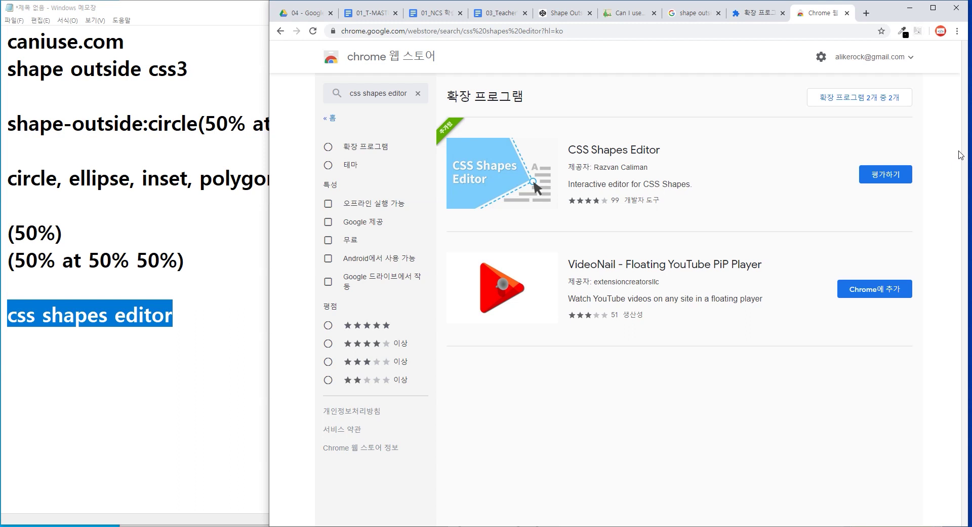
key(F9)
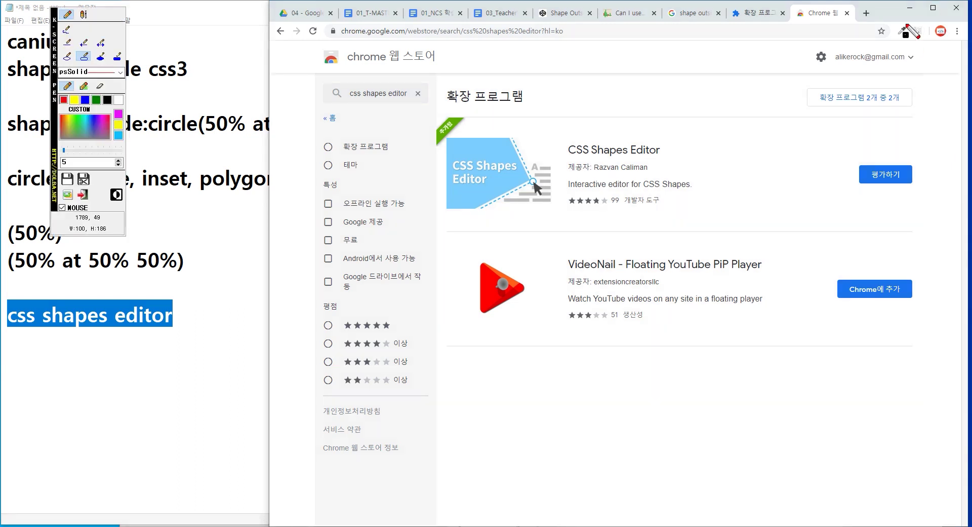
- Close DevTools and open the Acme_Insignia.png logo from the preview in its own tab
drag(906, 19, 929, 46)
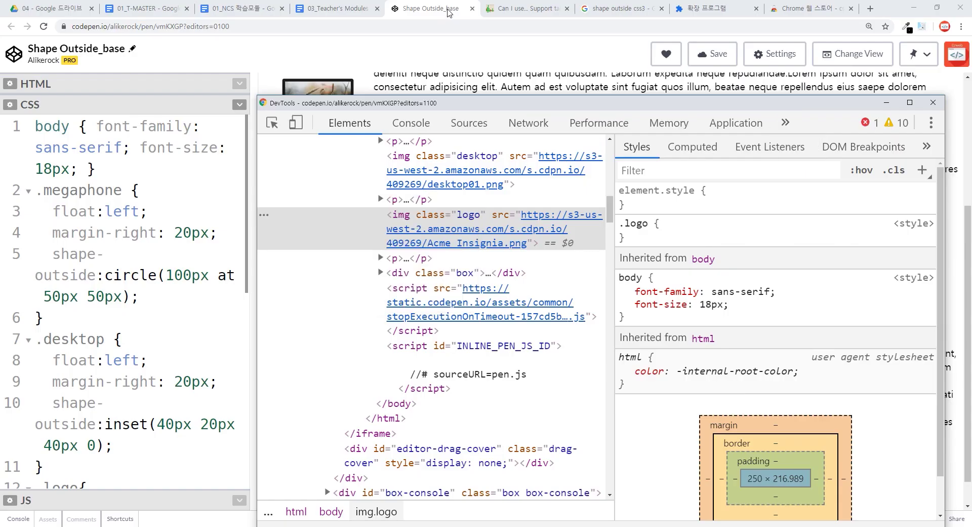
key(F12)
right_click(339, 237)
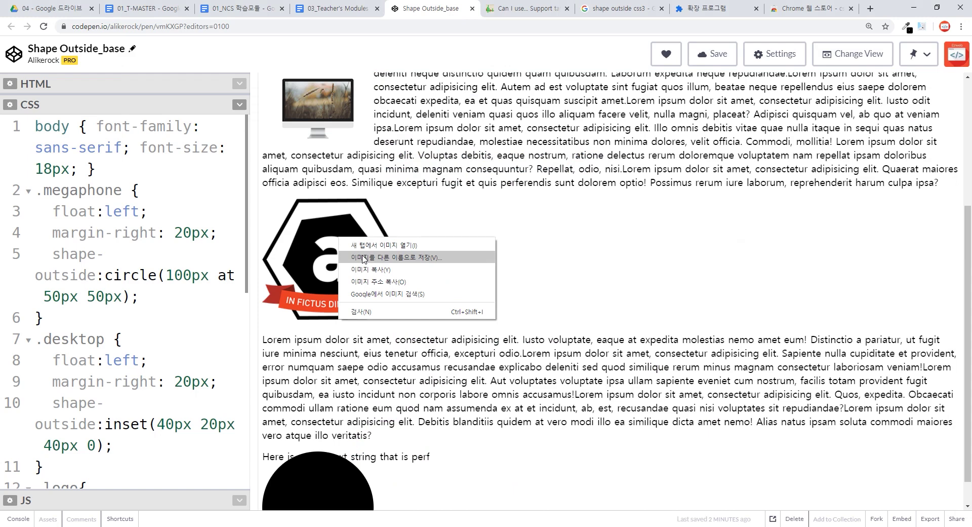
right_click(333, 217)
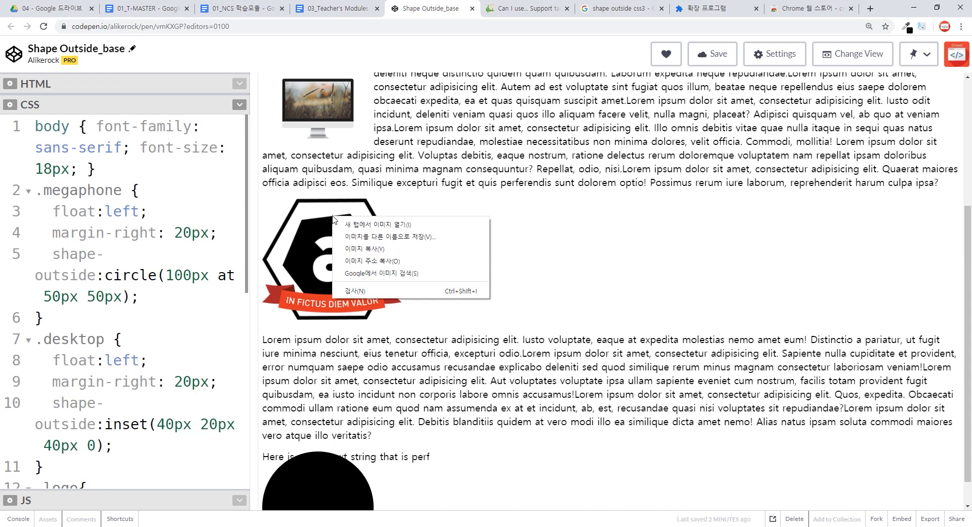
click(366, 224)
click(473, 8)
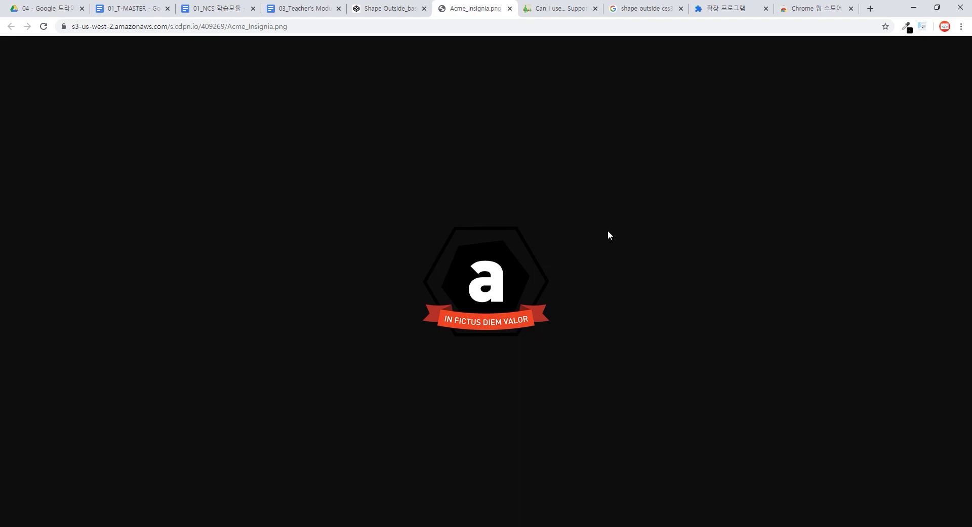
- Inspect the logo img in DevTools and show its Shapes pane with shape-outside: none
right_click(482, 265)
click(390, 8)
click(472, 10)
right_click(471, 259)
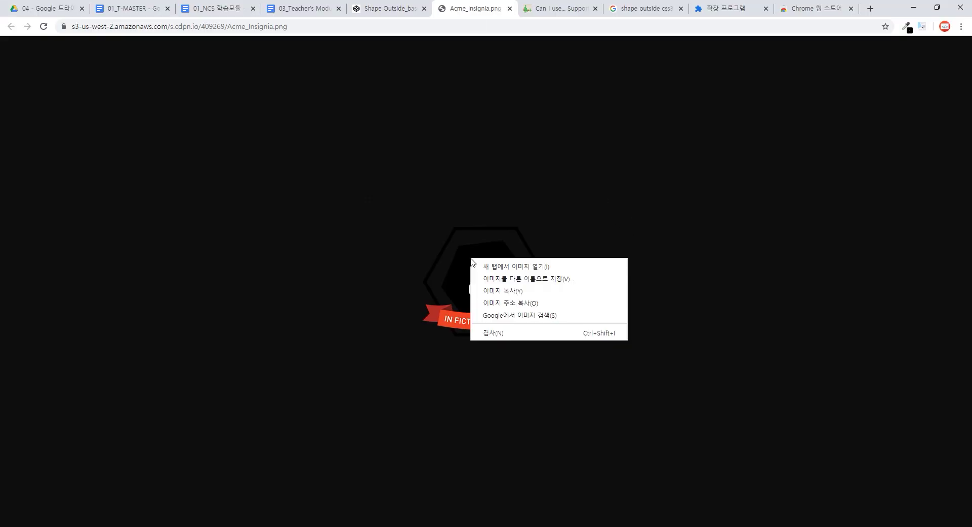
click(540, 332)
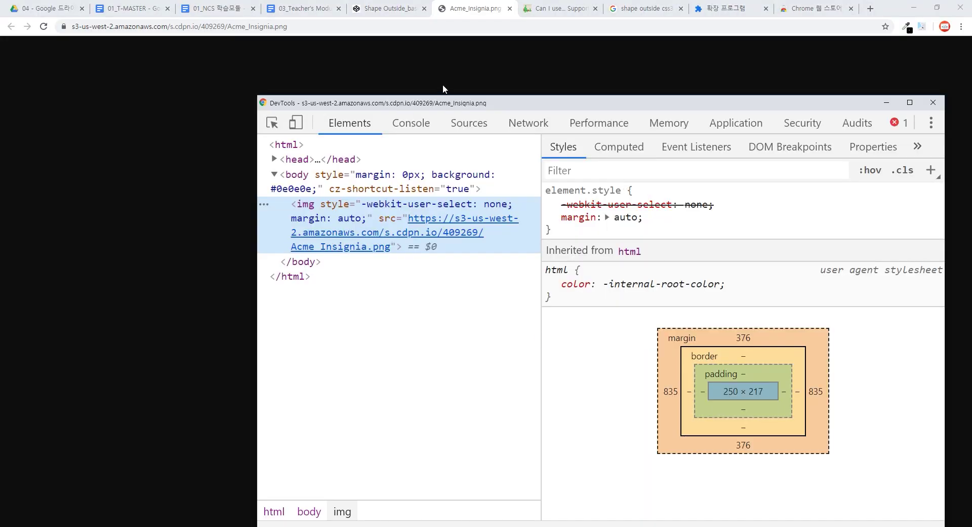
drag(464, 104, 380, 330)
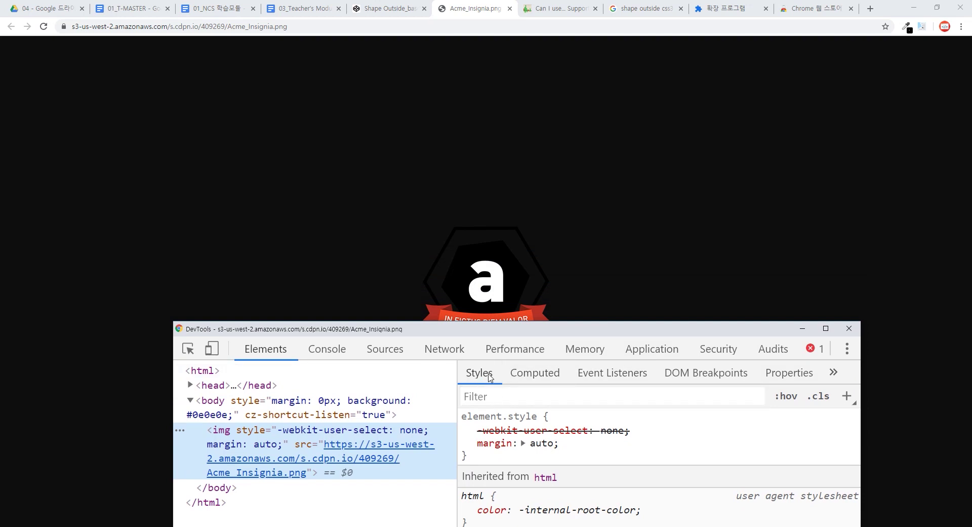
click(833, 373)
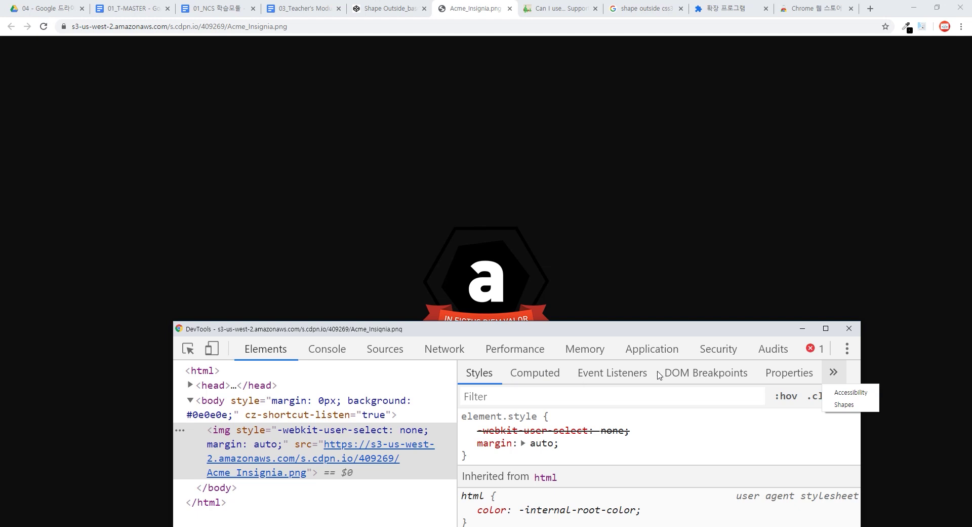
click(839, 405)
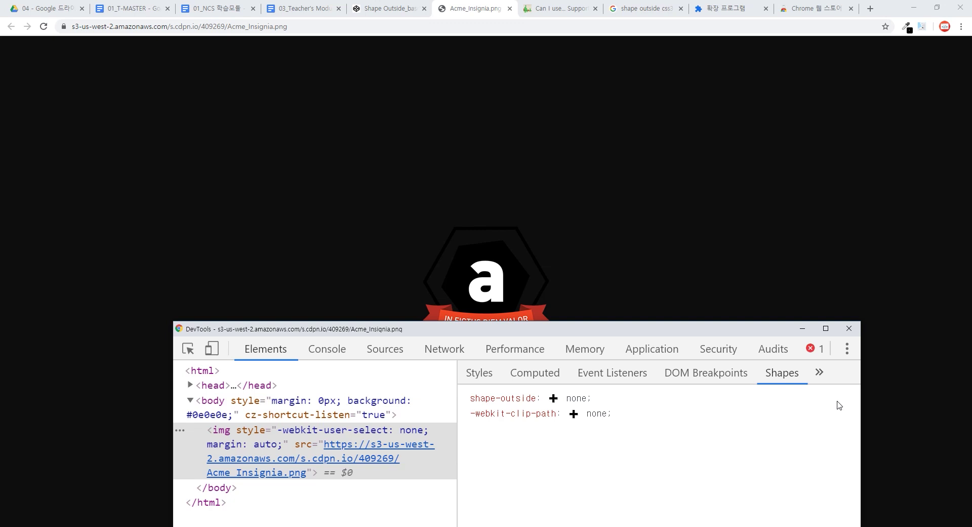
- Give the logo image a polygon shape-outside, move DevTools aside, and restore down Chrome
click(554, 398)
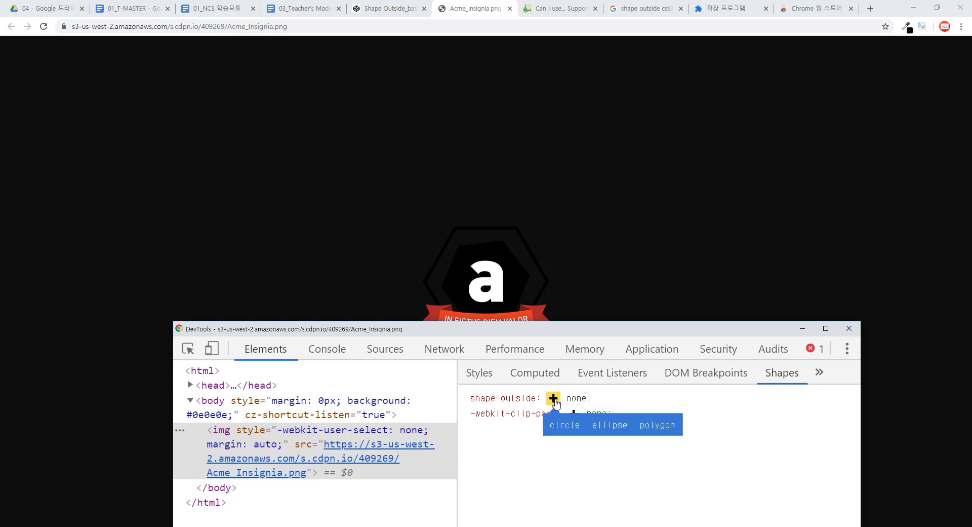
click(661, 429)
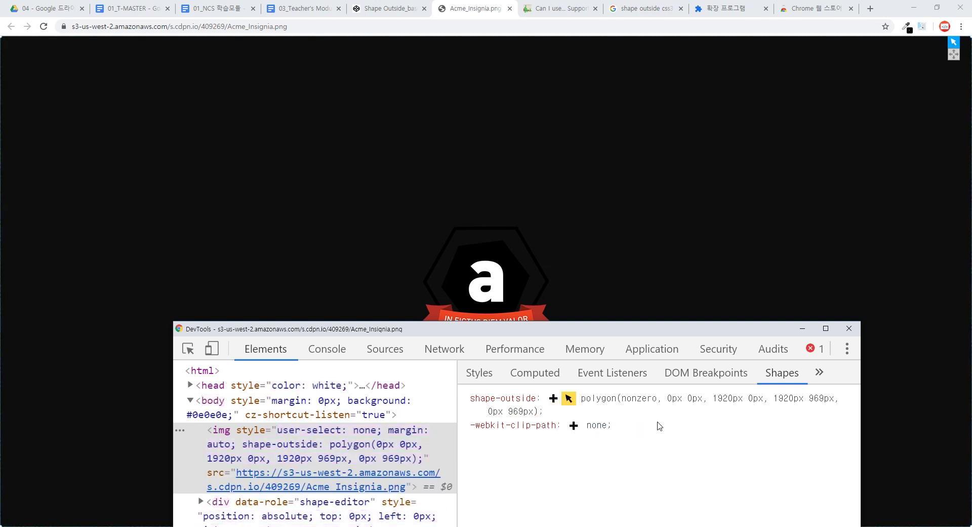
drag(452, 330, 518, 359)
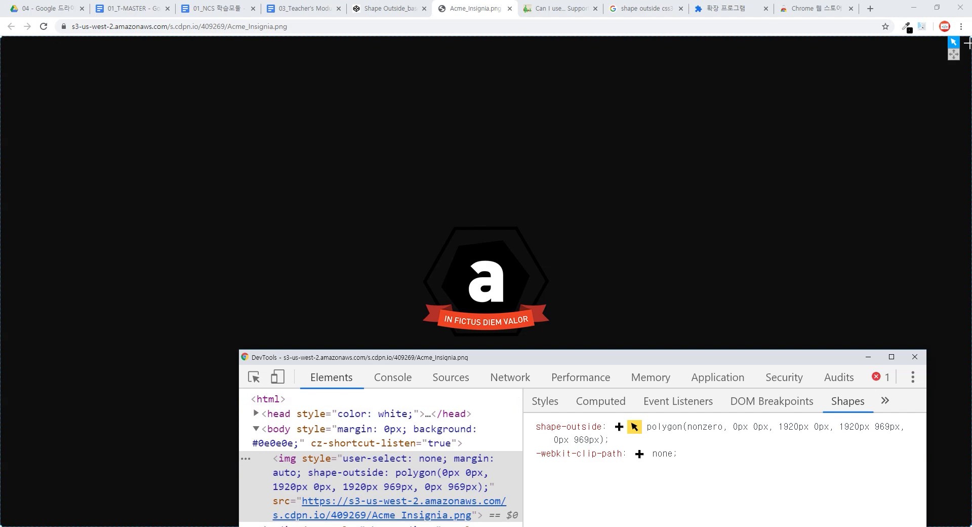
click(937, 8)
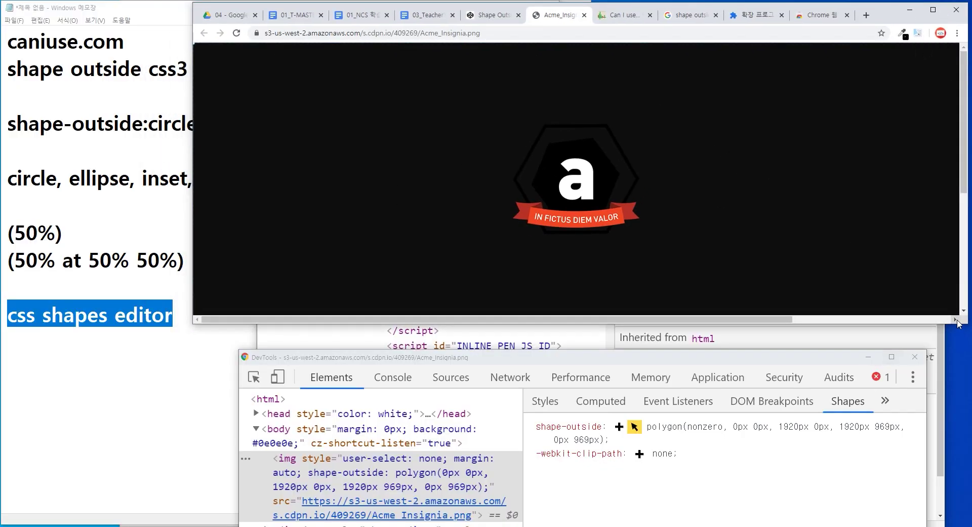
- Shrink the Chrome window, inspect the logo image, and move DevTools up beside it
drag(966, 324, 412, 245)
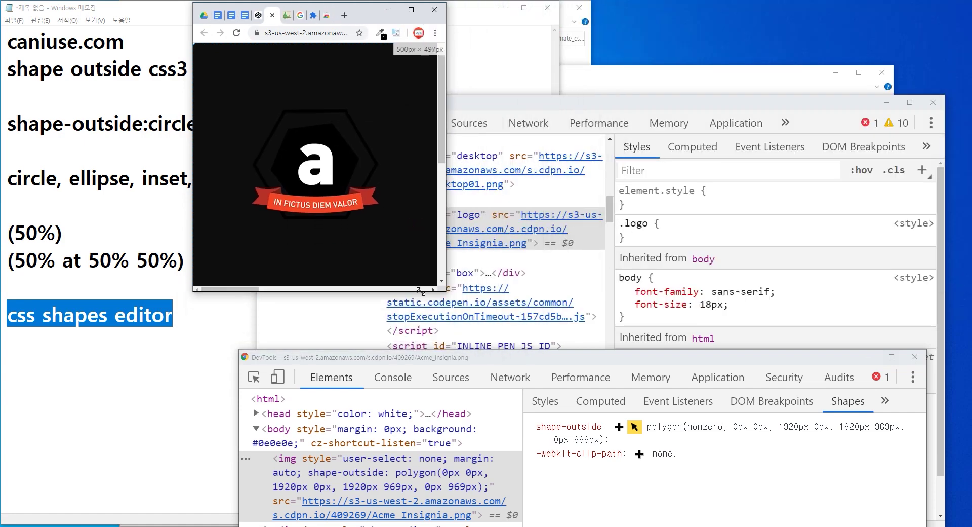
right_click(302, 111)
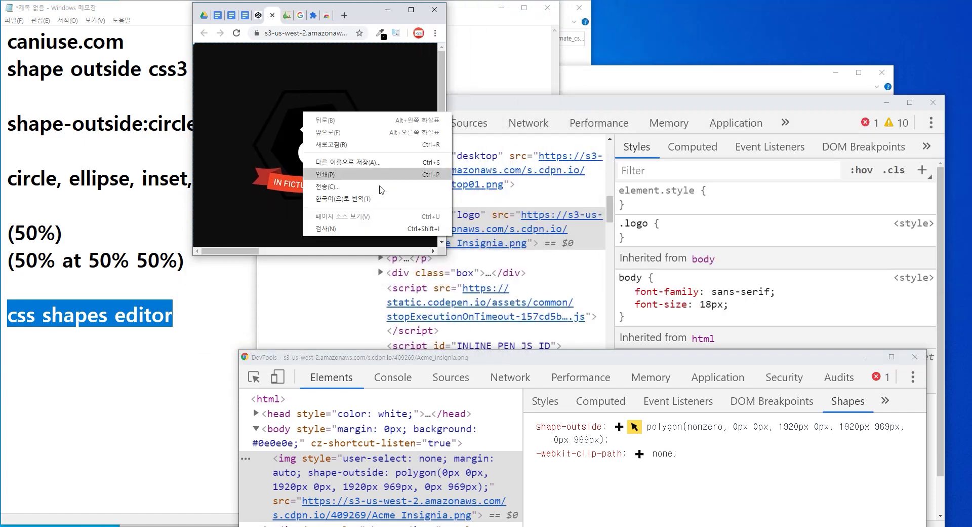
click(329, 199)
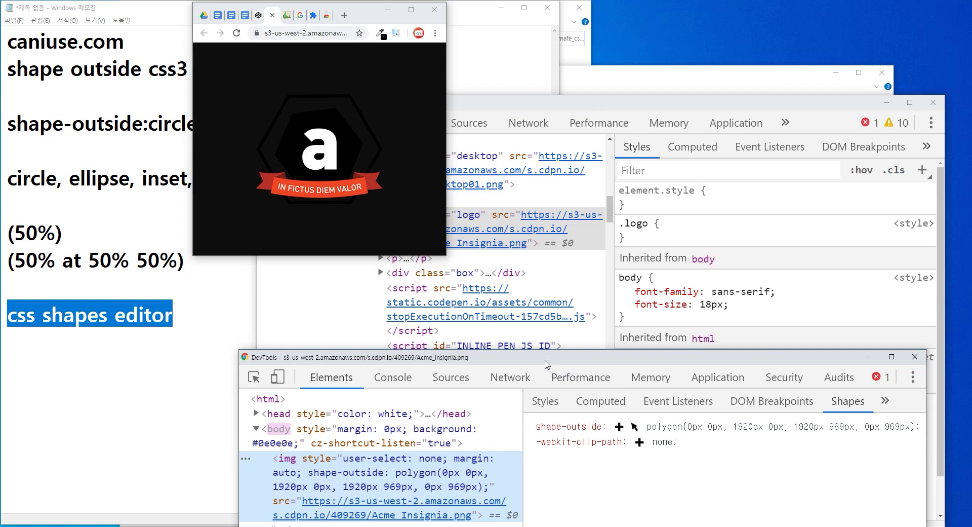
drag(557, 357, 386, 266)
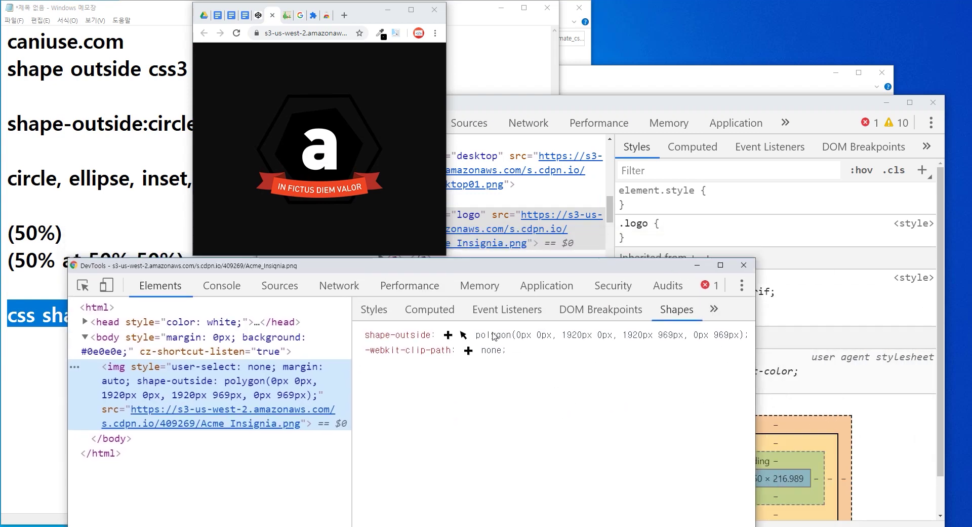
- Add a polygon shape-outside to the logo and pull the image tab into its own window
click(448, 334)
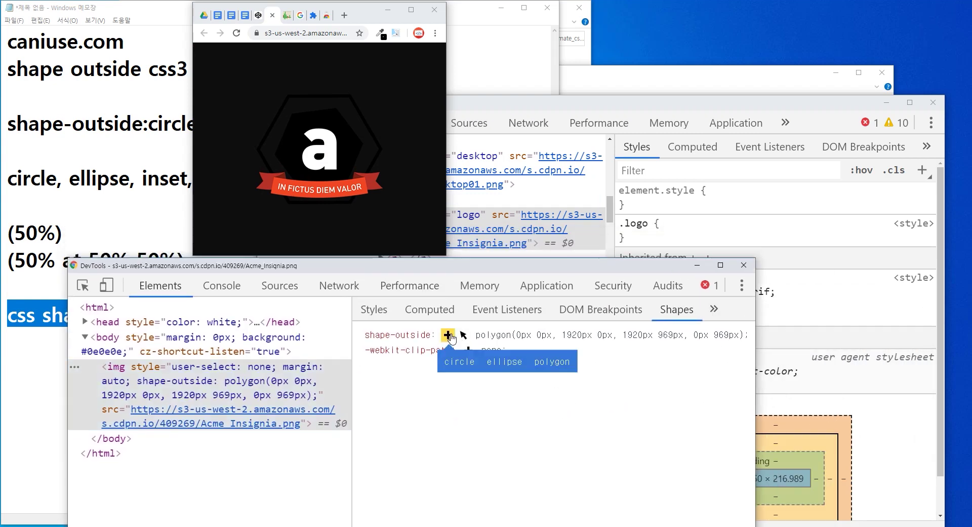
click(555, 362)
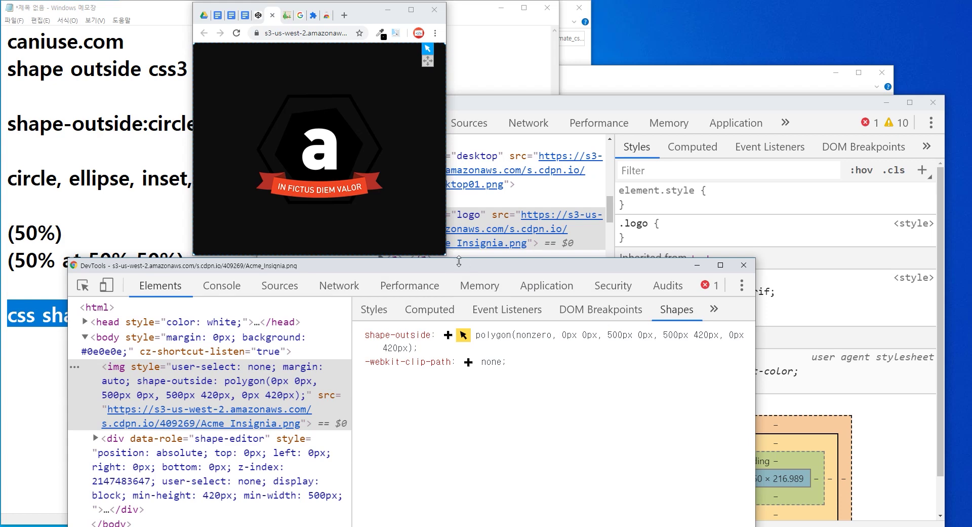
drag(449, 257, 445, 218)
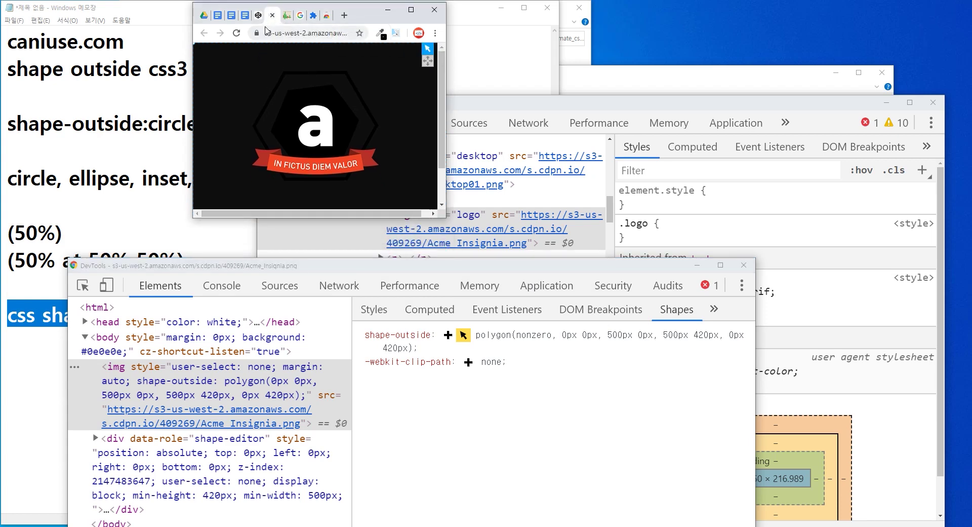
drag(264, 15, 200, 72)
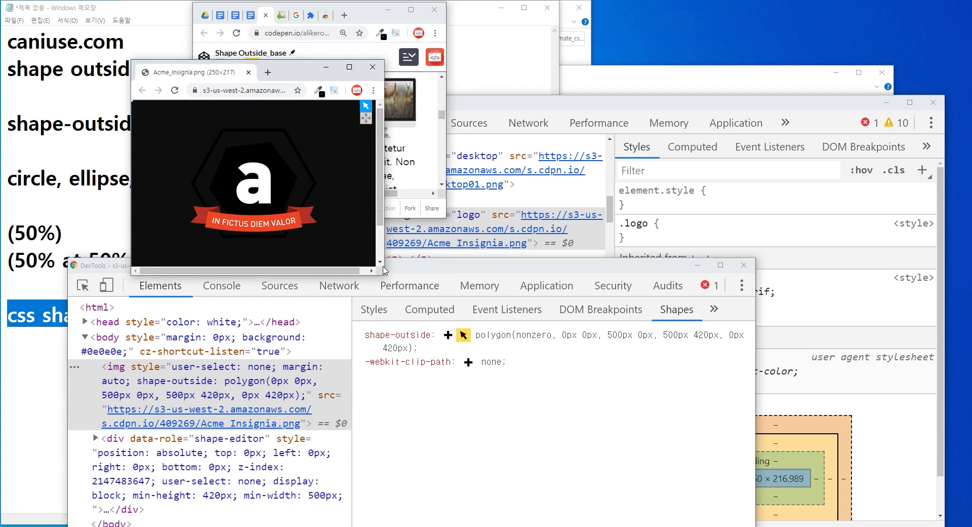
drag(382, 275, 382, 274)
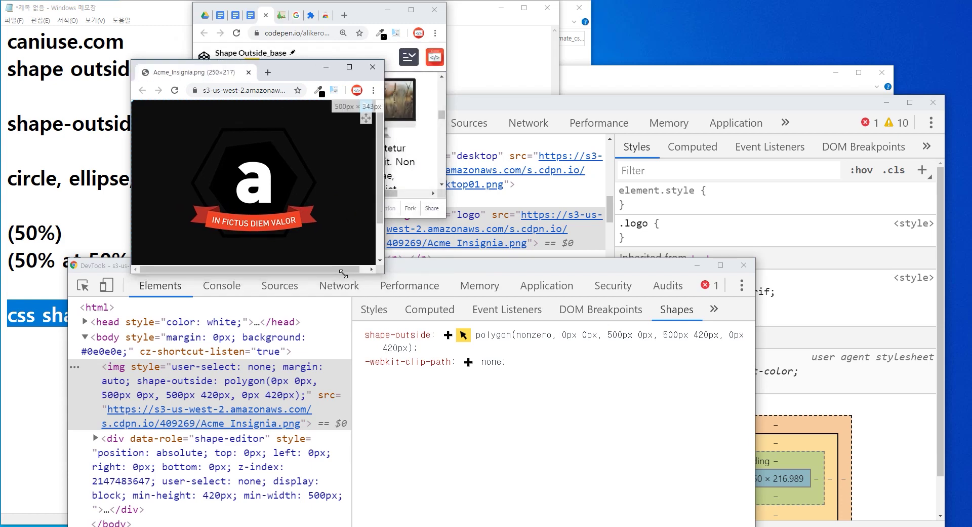
click(448, 338)
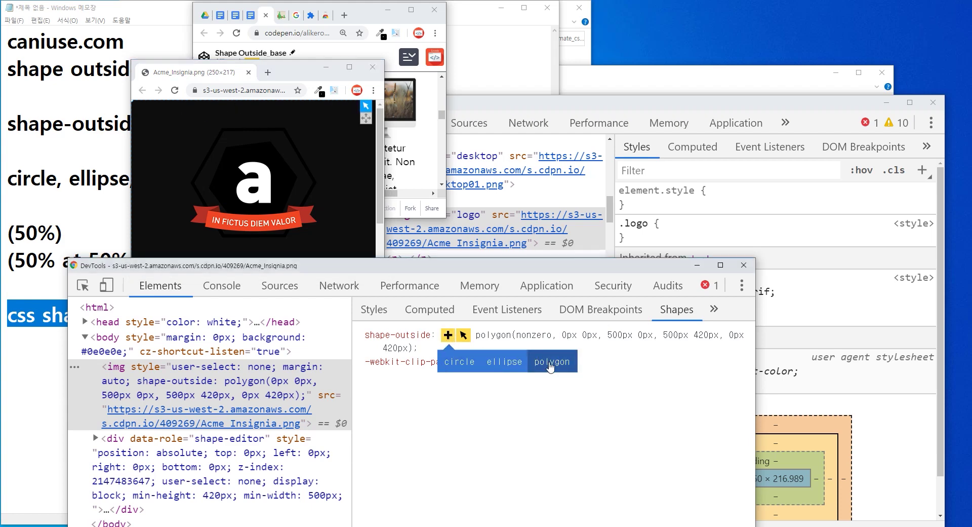
- Add and drag polygon points along the right and bottom edges toward the hexagon
drag(267, 80, 267, 35)
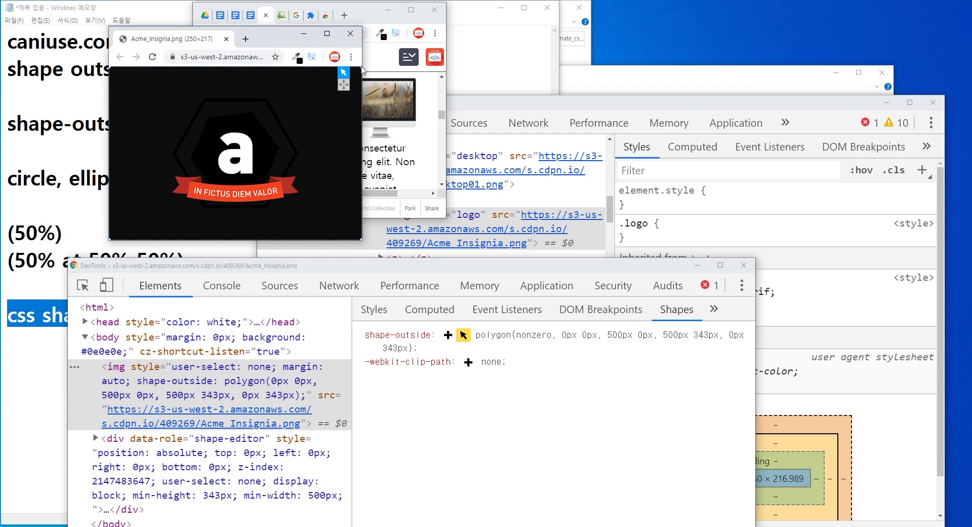
drag(361, 66, 286, 102)
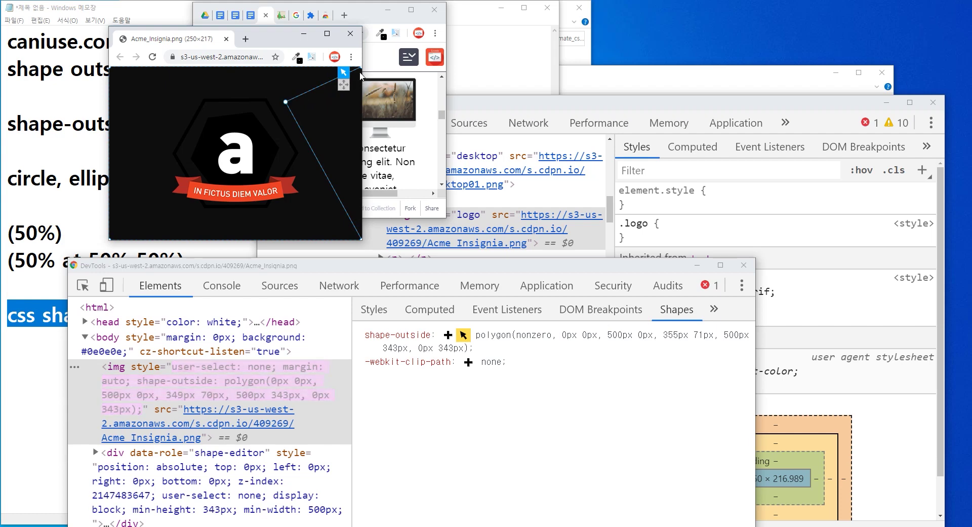
mouse_move(360, 67)
mouse_down()
mouse_move(192, 83)
mouse_move(254, 80)
mouse_up()
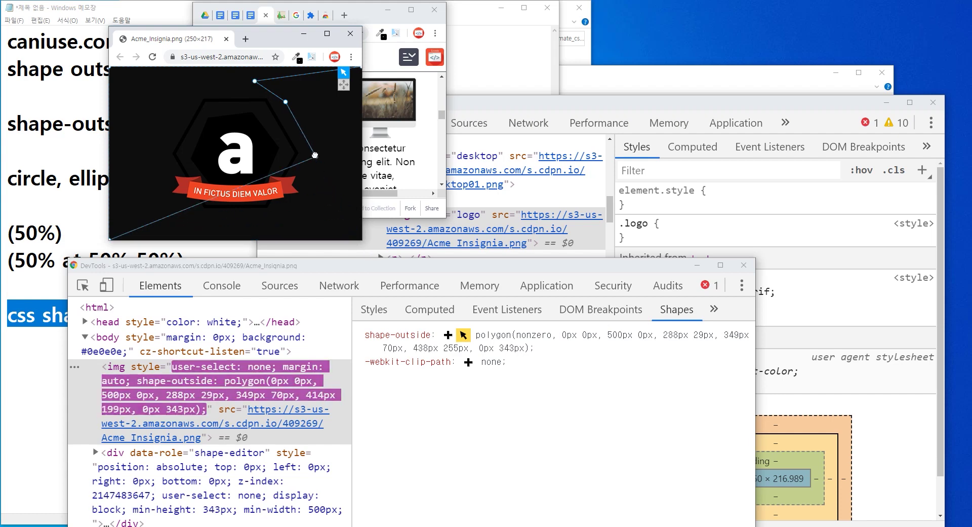
drag(360, 238, 314, 150)
drag(233, 183, 285, 220)
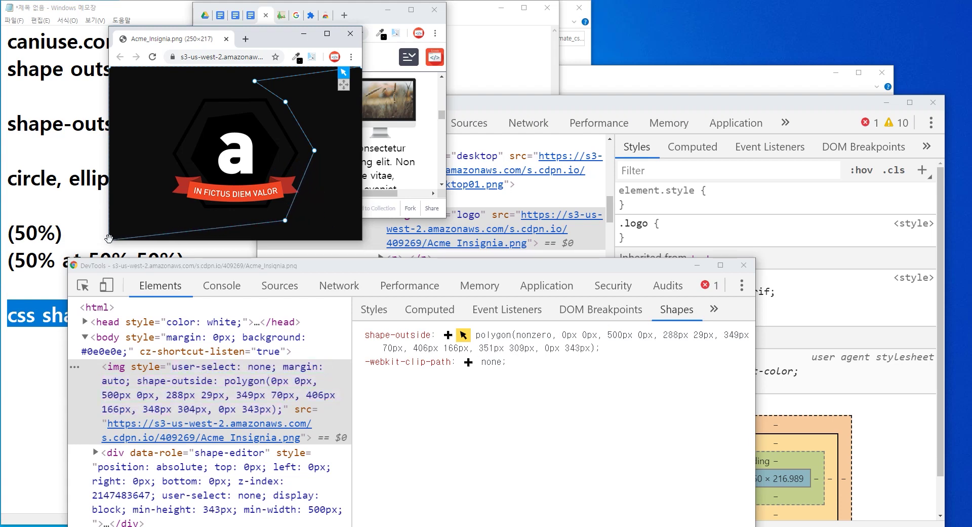
drag(116, 238, 155, 217)
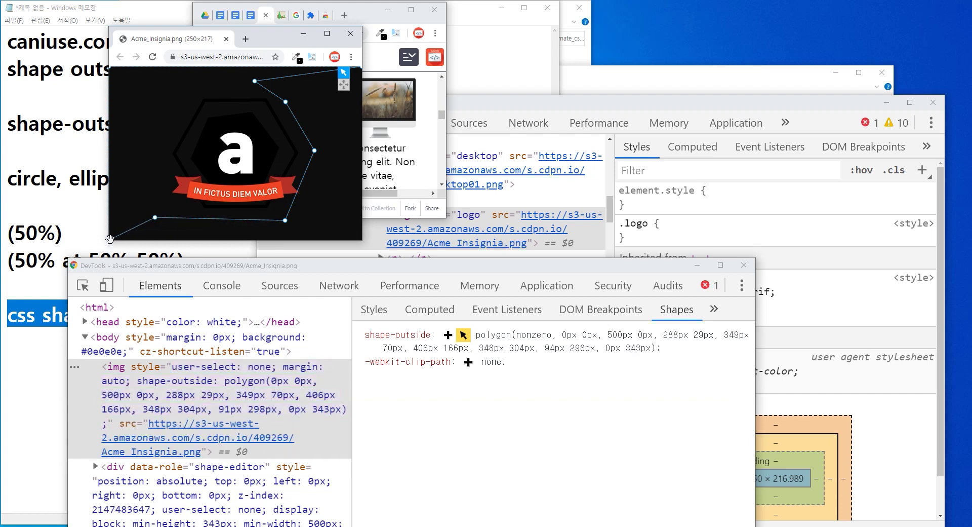
drag(110, 238, 135, 199)
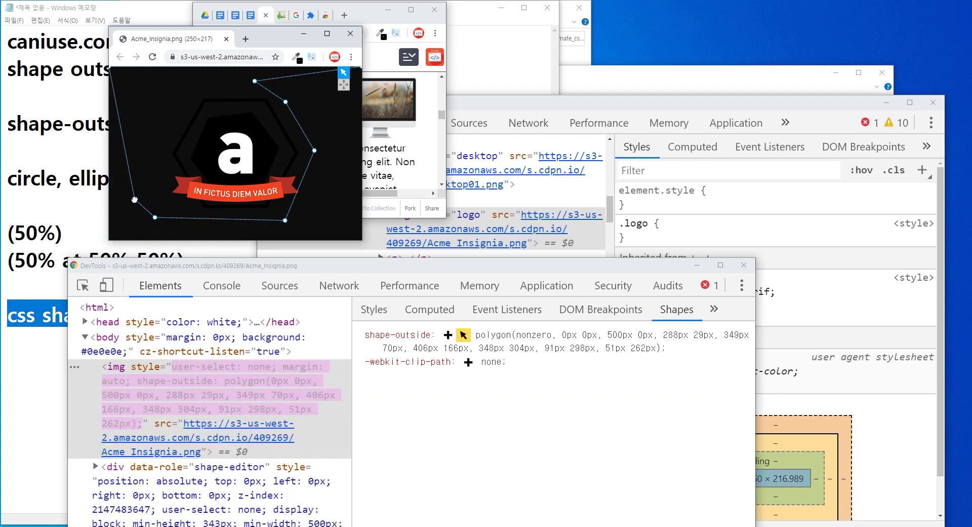
drag(134, 199, 110, 215)
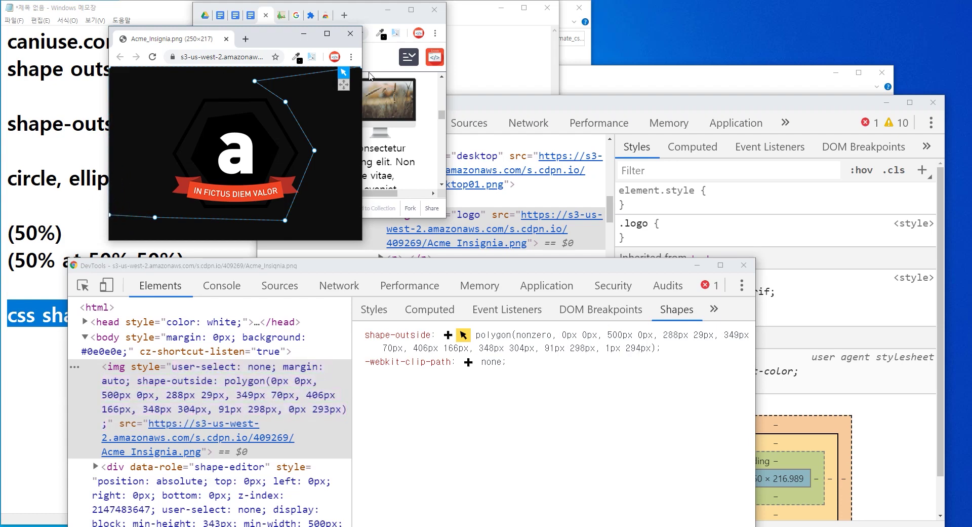
- Fit the top and left polygon points onto the hexagon, completing a nine-point outline
drag(360, 66, 210, 68)
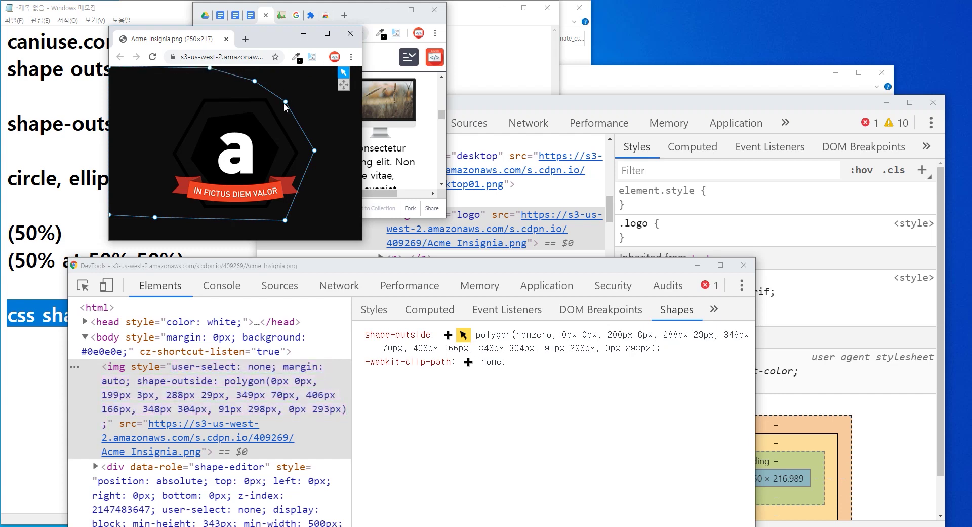
drag(284, 101, 275, 93)
drag(209, 67, 200, 82)
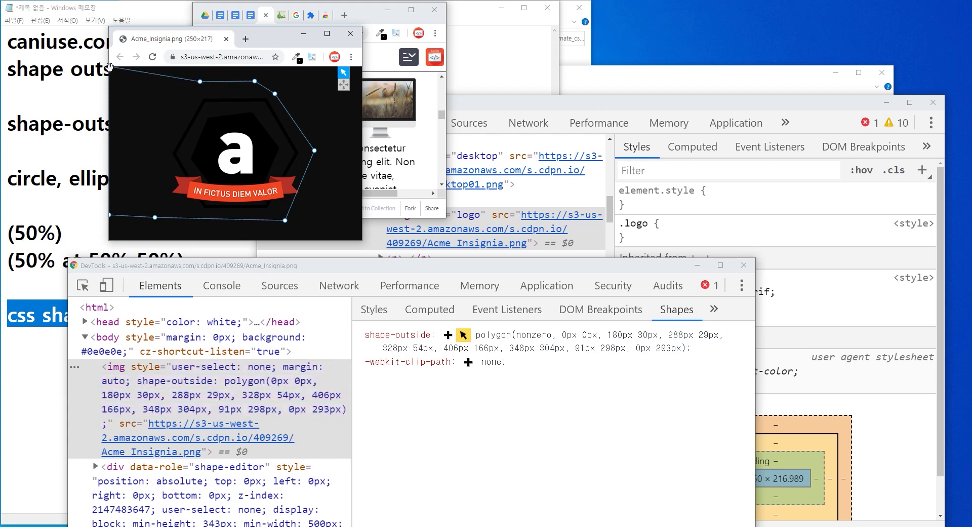
click(126, 68)
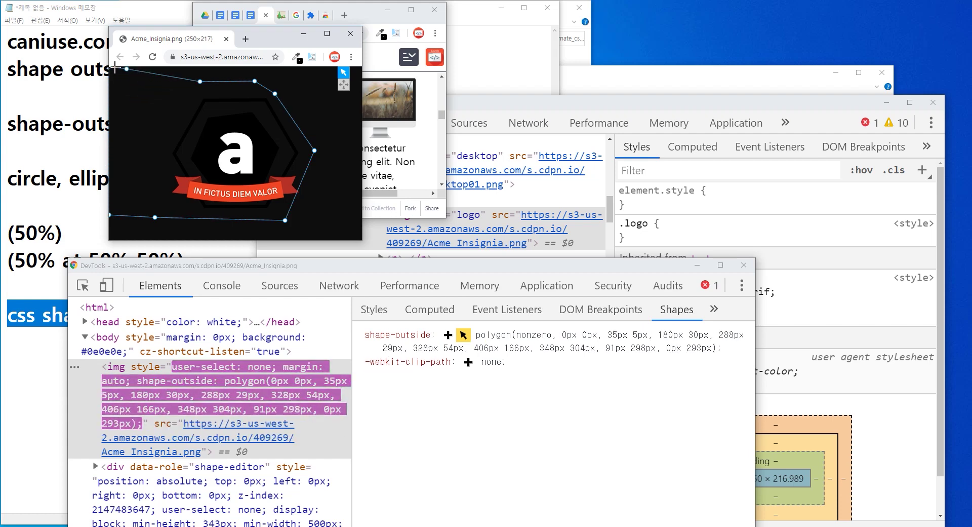
drag(109, 66, 141, 115)
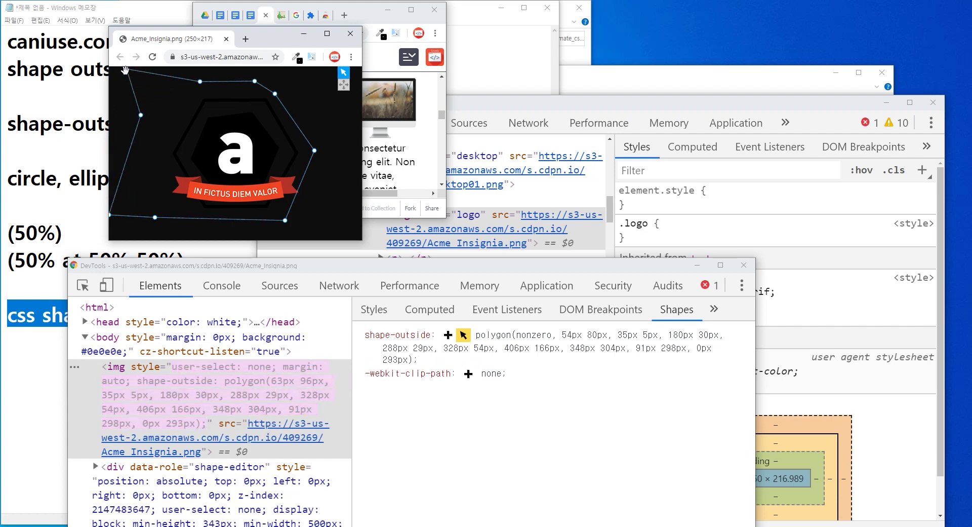
drag(124, 68, 159, 84)
drag(169, 94, 168, 93)
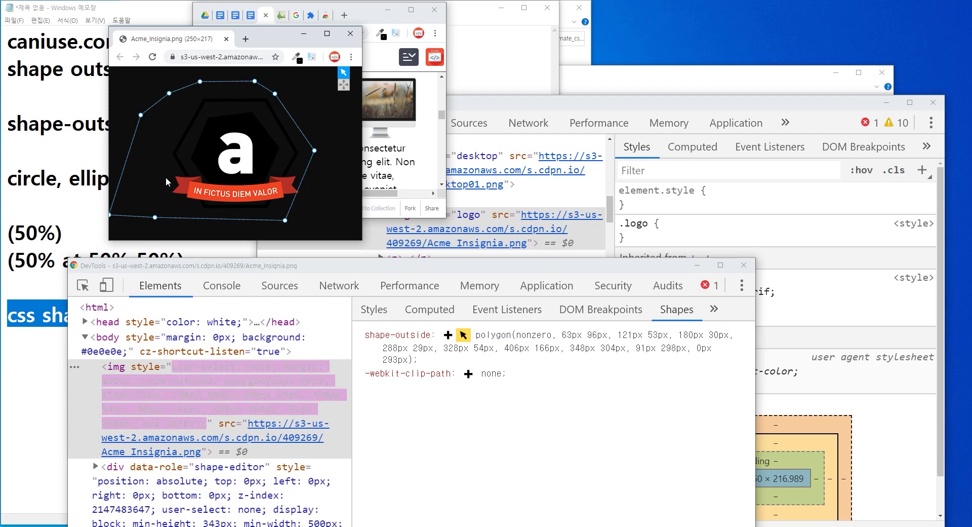
drag(109, 215, 141, 203)
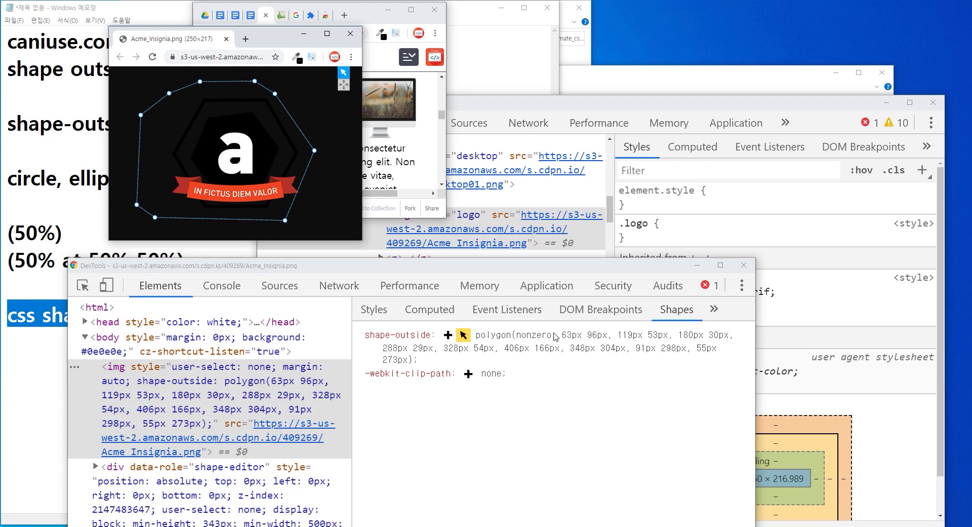
double_click(294, 386)
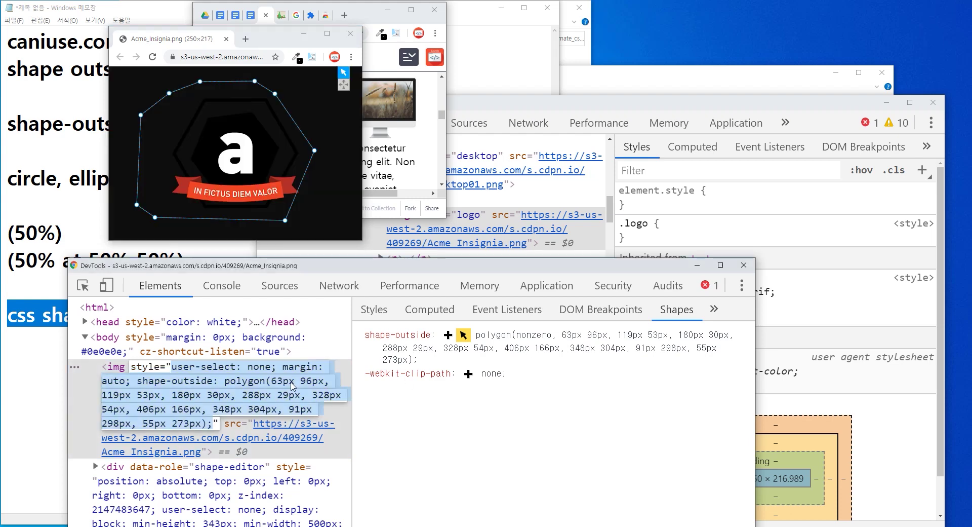
- Edit the img element as HTML and select its shape-outside polygon declaration
key(Escape)
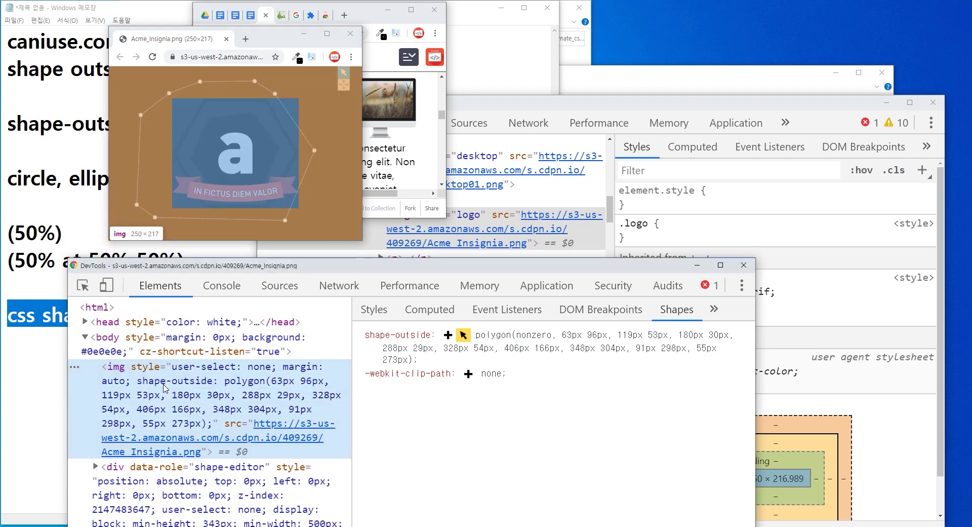
click(140, 384)
right_click(141, 384)
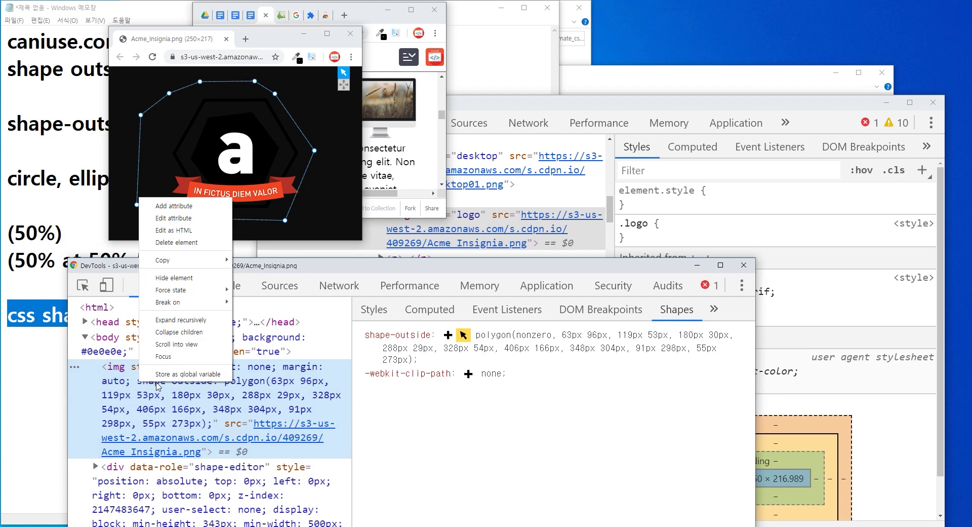
click(172, 230)
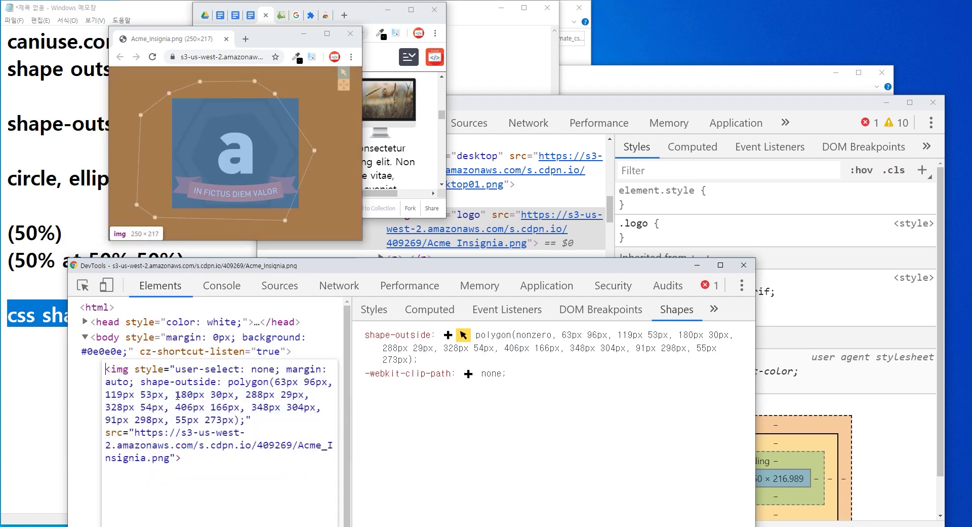
drag(141, 381, 249, 421)
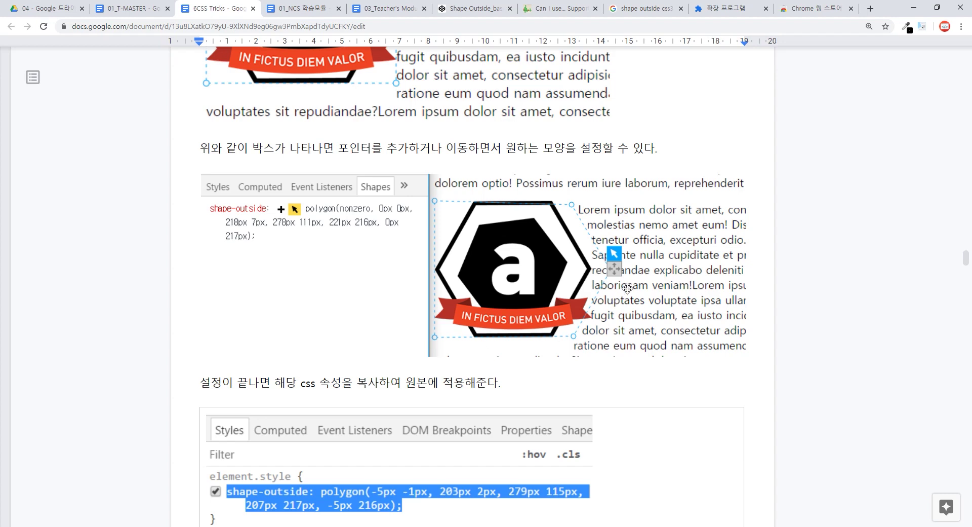
- Circle the polygon's corner handles in red, then return to the Shape Outside_base pen
key(F12)
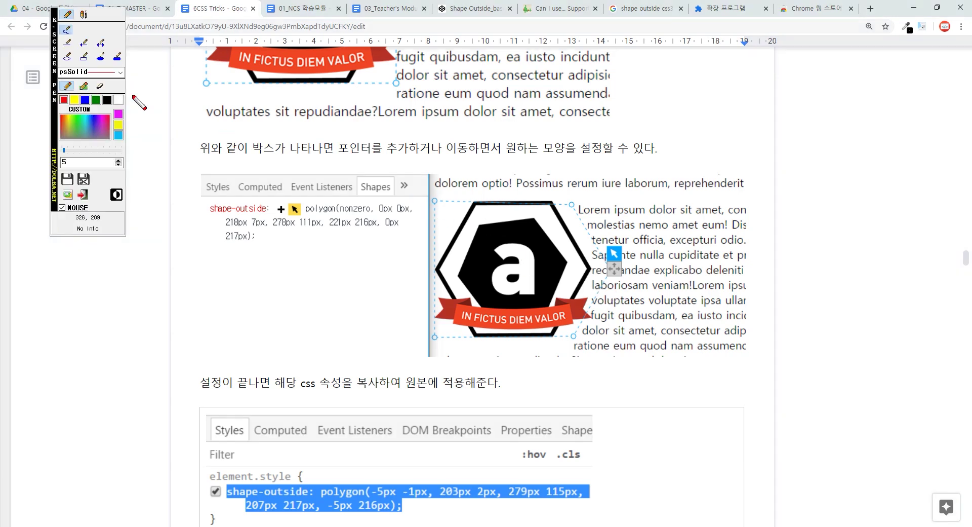
drag(423, 190, 450, 213)
mouse_move(539, 189)
mouse_down()
mouse_move(581, 223)
mouse_move(623, 293)
mouse_up()
drag(566, 320, 589, 350)
drag(430, 326, 452, 344)
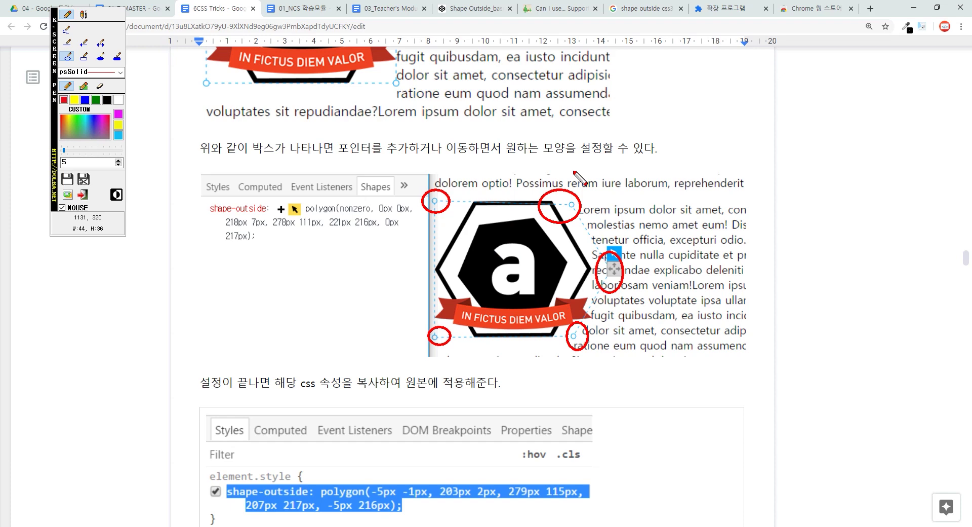
click(496, 15)
right_click(577, 294)
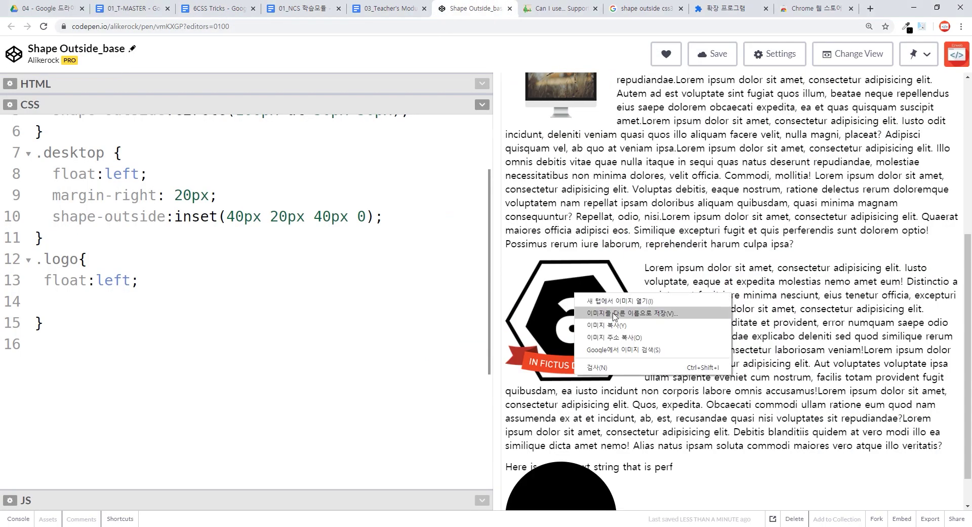
- Save the logo image from the preview over Acme_Insignia.png
click(553, 271)
right_click(549, 268)
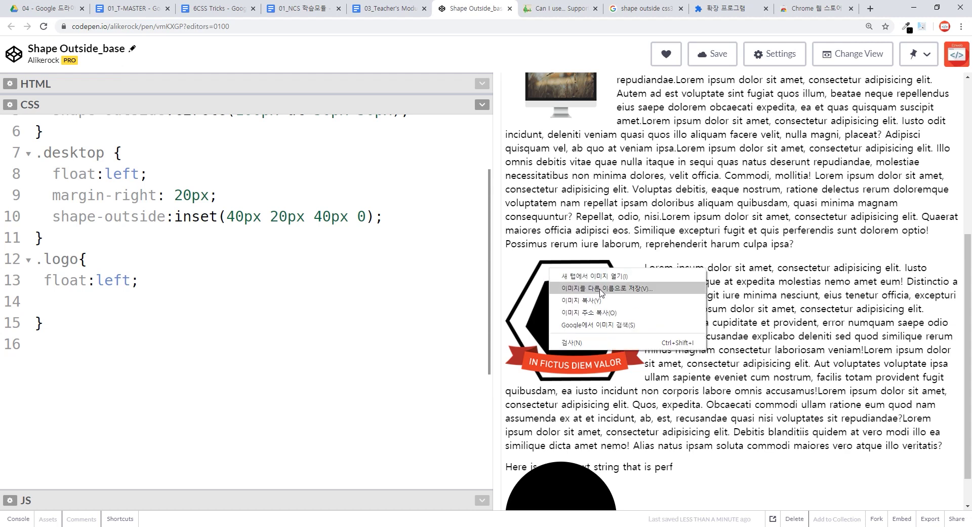
click(601, 288)
click(121, 88)
click(398, 257)
click(502, 270)
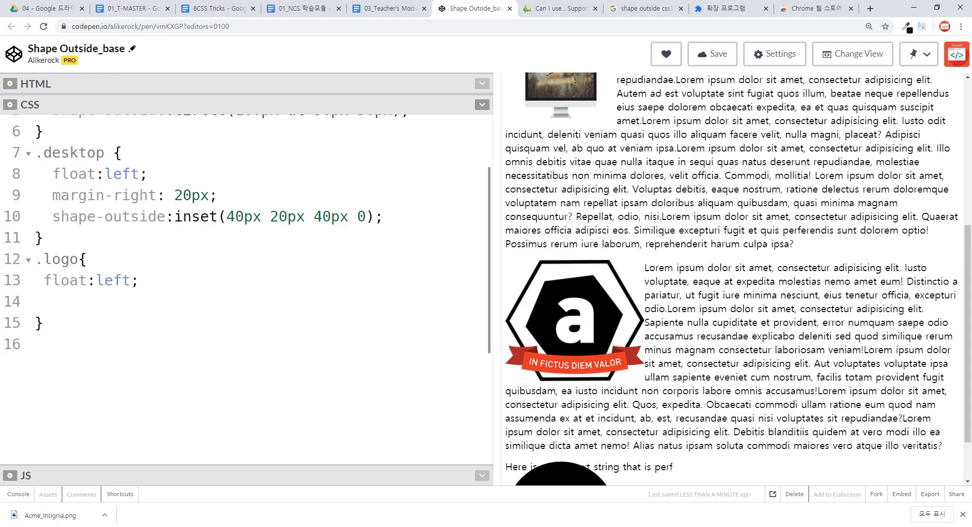
- Open Acme_Insignia.png as a document in Photoshop
click(498, 519)
double_click(354, 249)
click(417, 163)
click(612, 362)
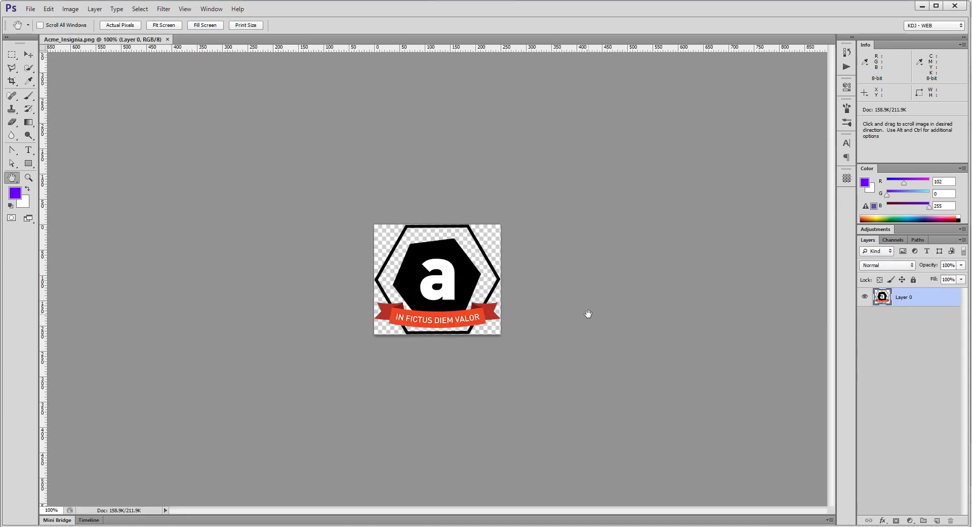
key(ctrl+shift+p)
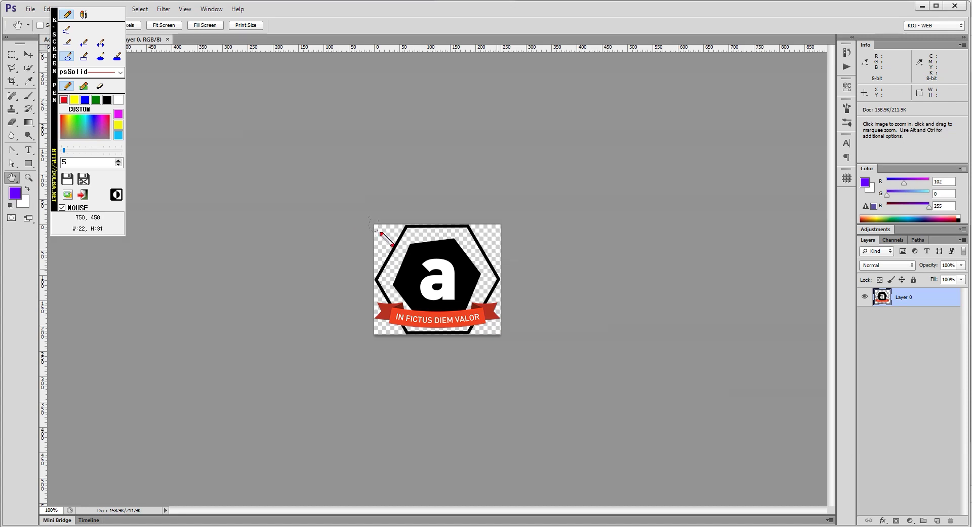
drag(380, 235, 382, 232)
drag(460, 218, 475, 232)
drag(506, 285, 506, 286)
drag(459, 324, 476, 341)
drag(367, 328, 383, 339)
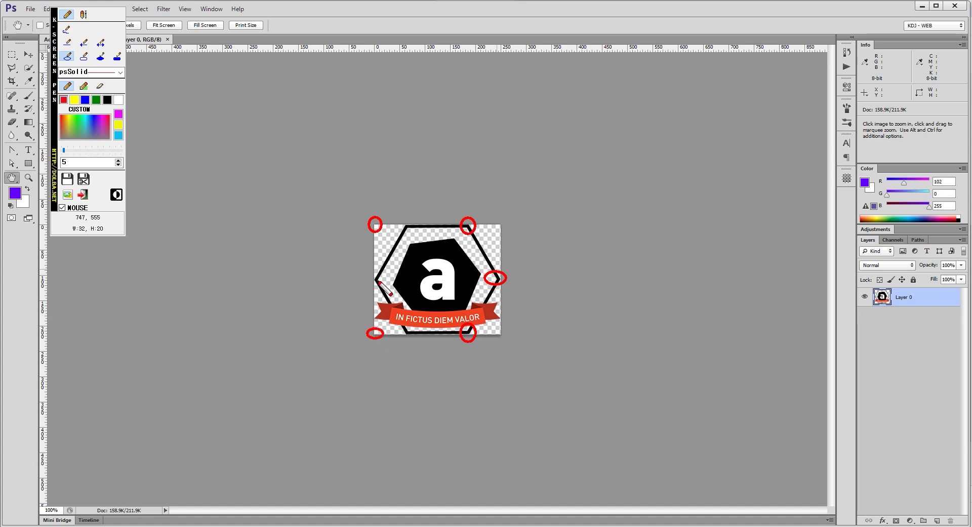
key(Escape)
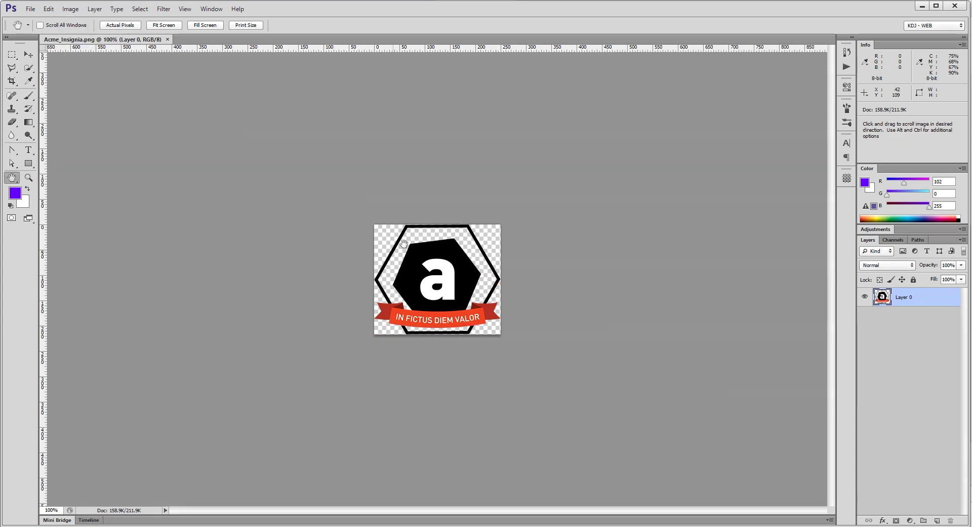
key(ctrl+shift+p)
drag(865, 72, 913, 111)
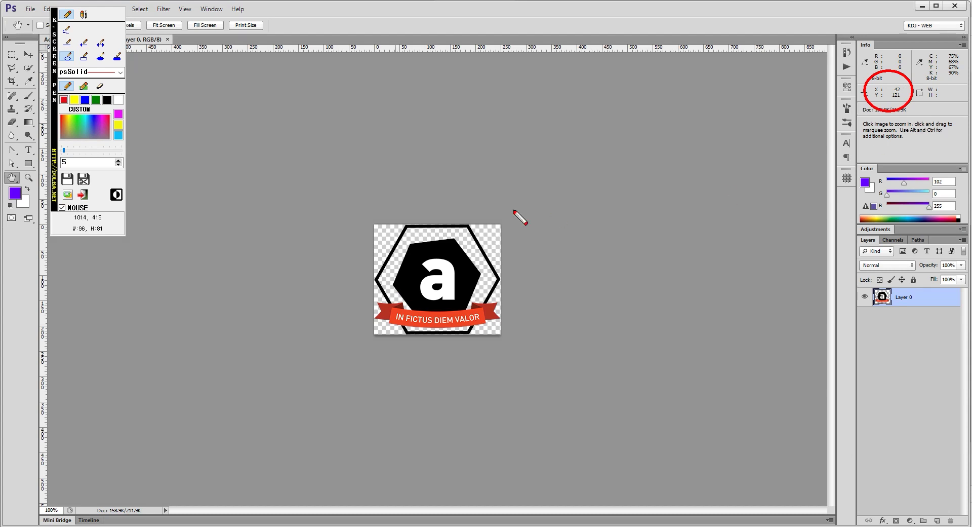
key(ctrl+shift+p)
key(ctrl+shift+p)
drag(374, 229, 383, 231)
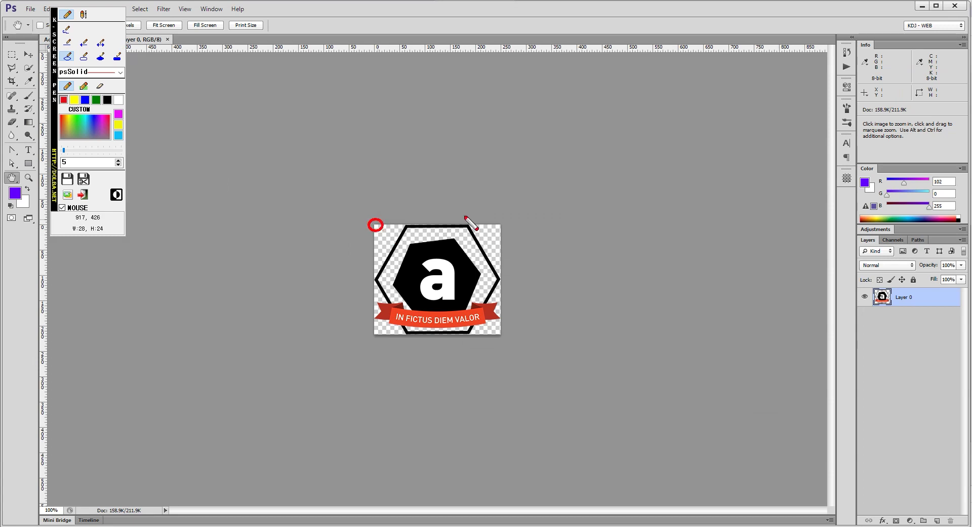
drag(458, 216, 480, 234)
key(Escape)
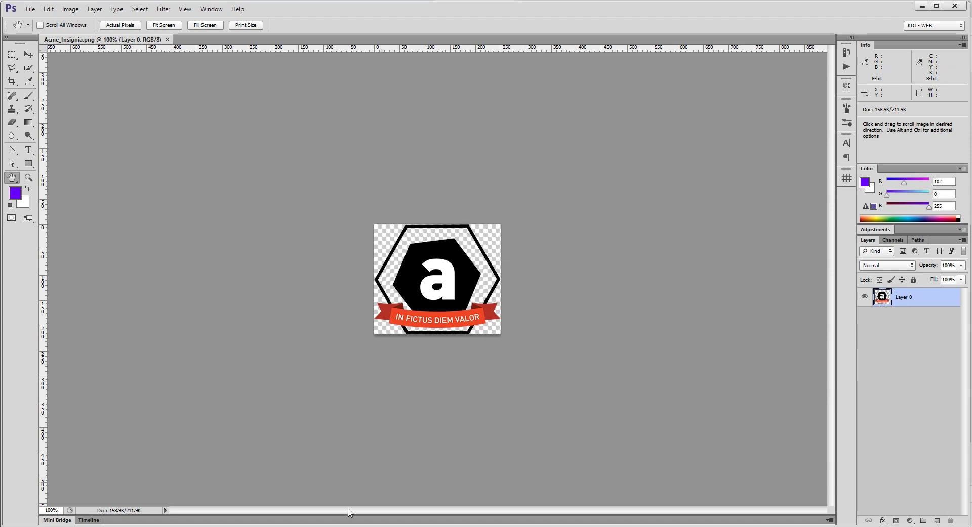
key(alt+Tab)
- Clear Notepad, float it over Photoshop, and record the first point 0 0
key(ctrl+a)
key(Delete)
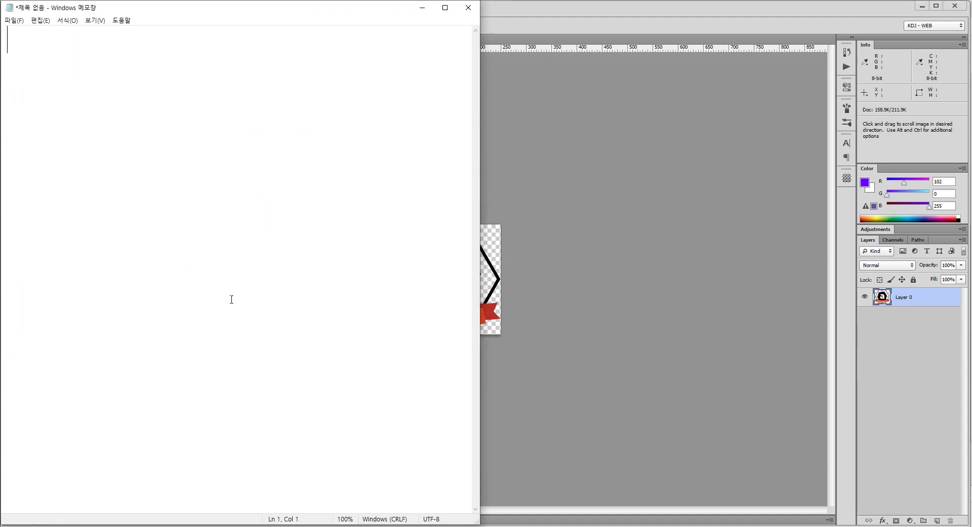
mouse_move(295, 4)
mouse_down()
mouse_move(319, 249)
mouse_move(544, 75)
mouse_move(445, 45)
mouse_up()
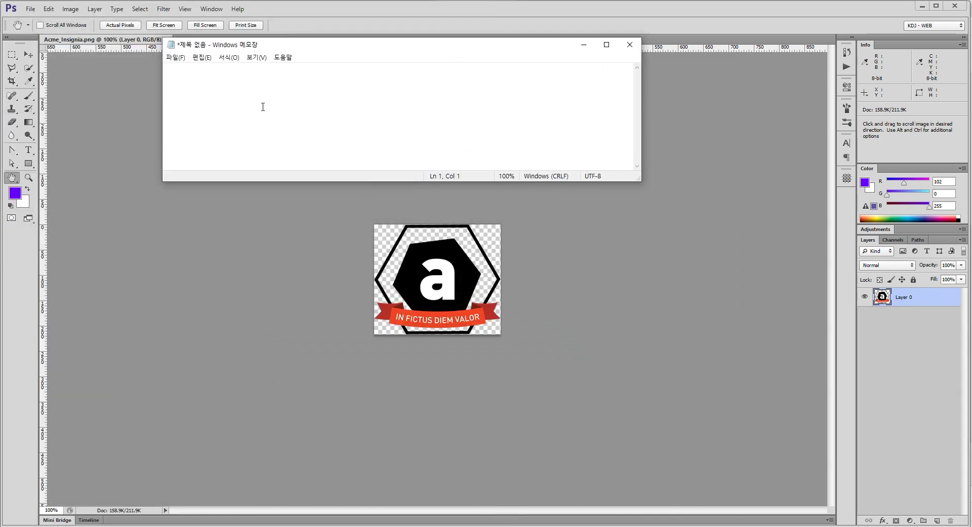
text(0 0 )
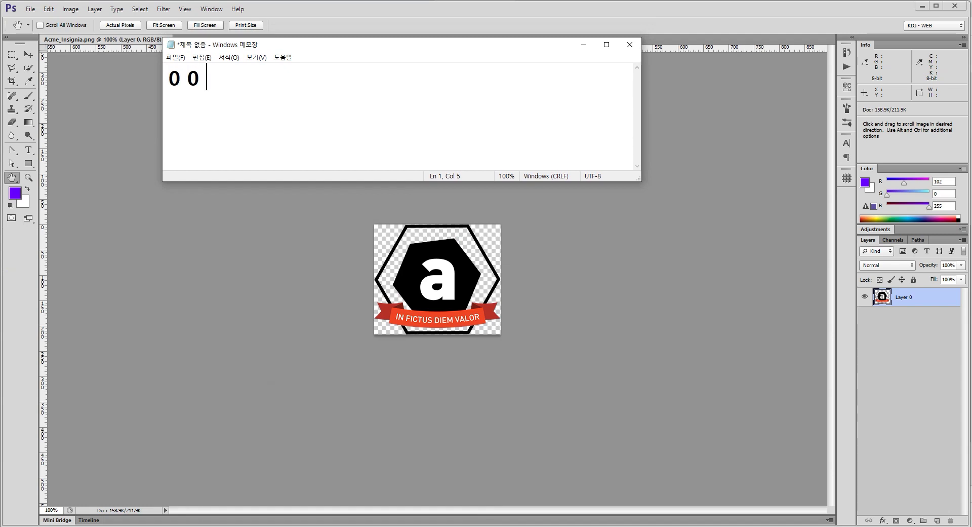
text(,)
click(369, 219)
drag(463, 216, 478, 235)
key(Escape)
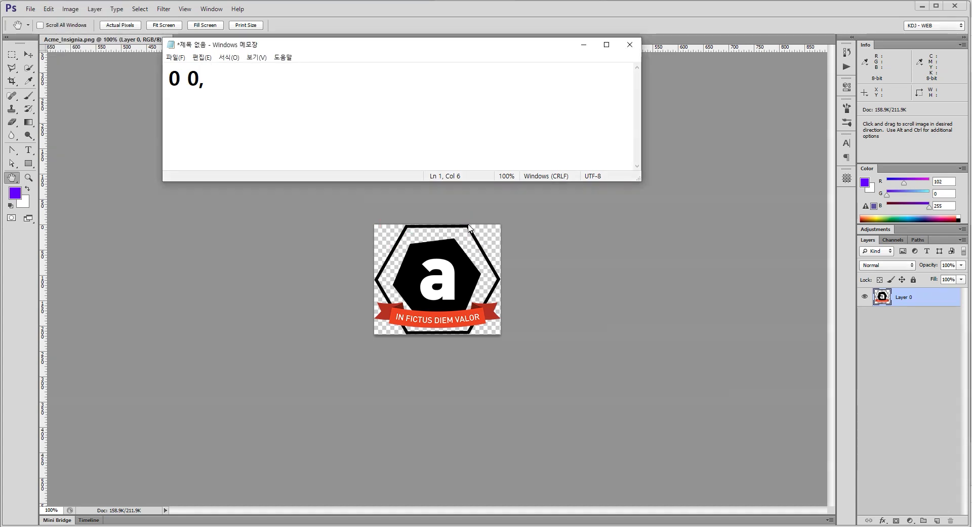
click(469, 226)
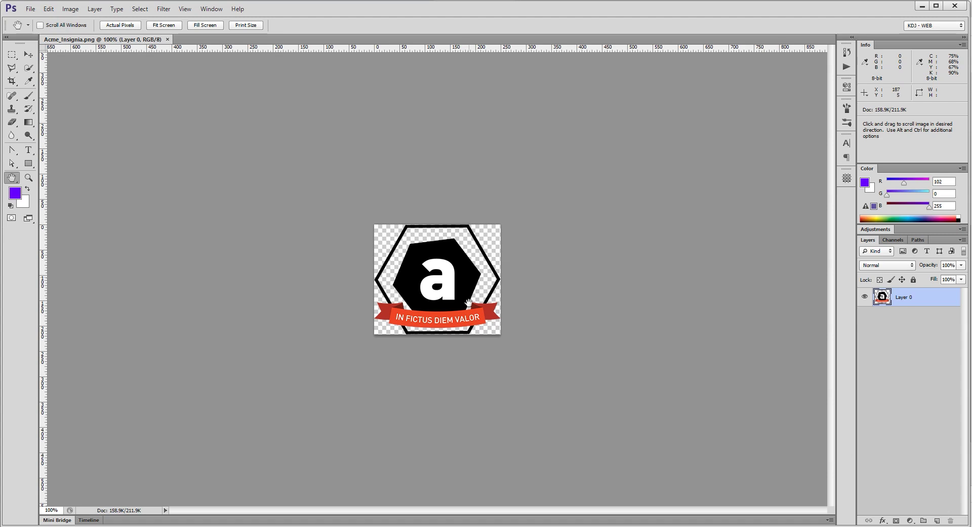
- Bring Notepad back and add the second point 185 0
right_click(336, 526)
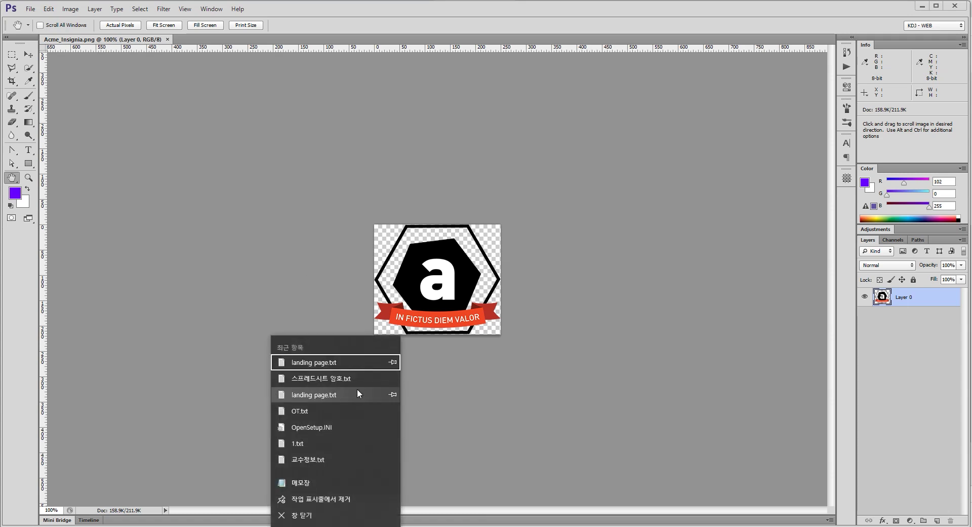
click(335, 526)
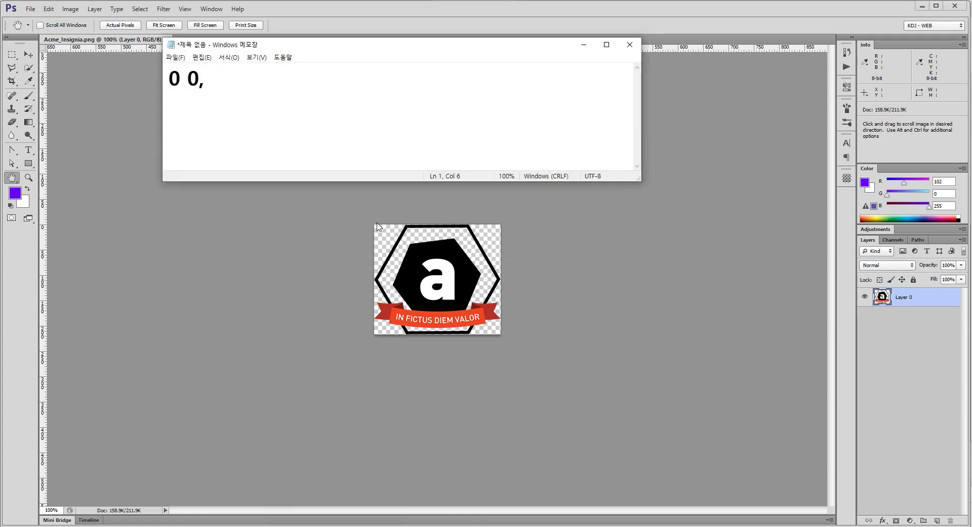
text(185 0,)
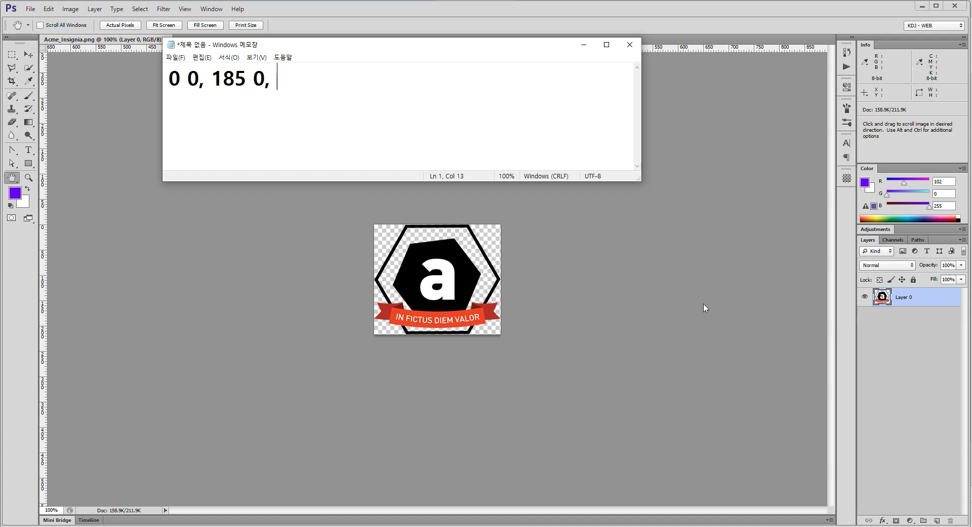
key(F9)
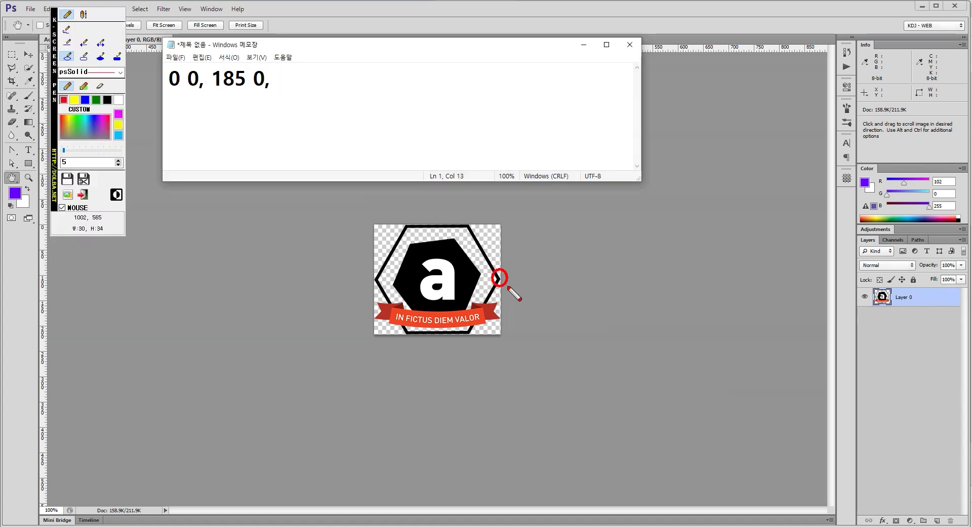
key(F9)
click(498, 278)
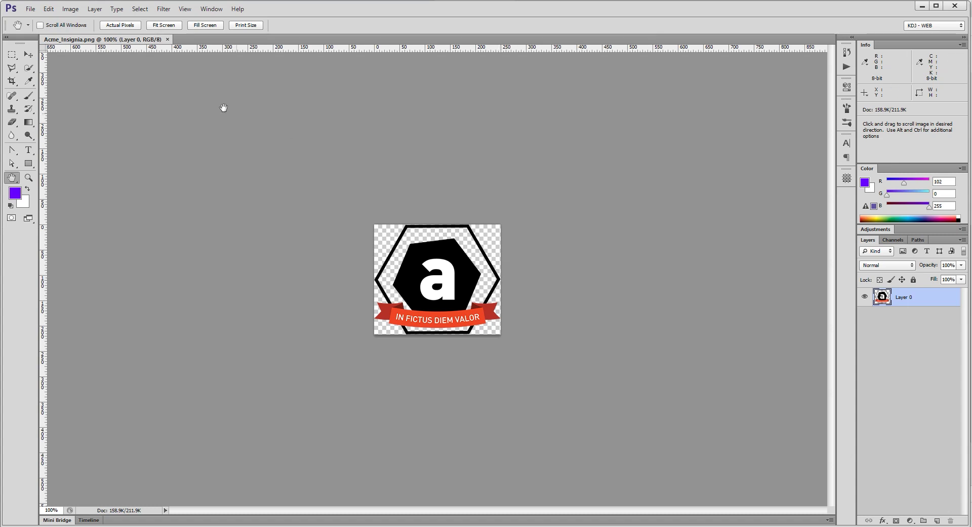
click(95, 9)
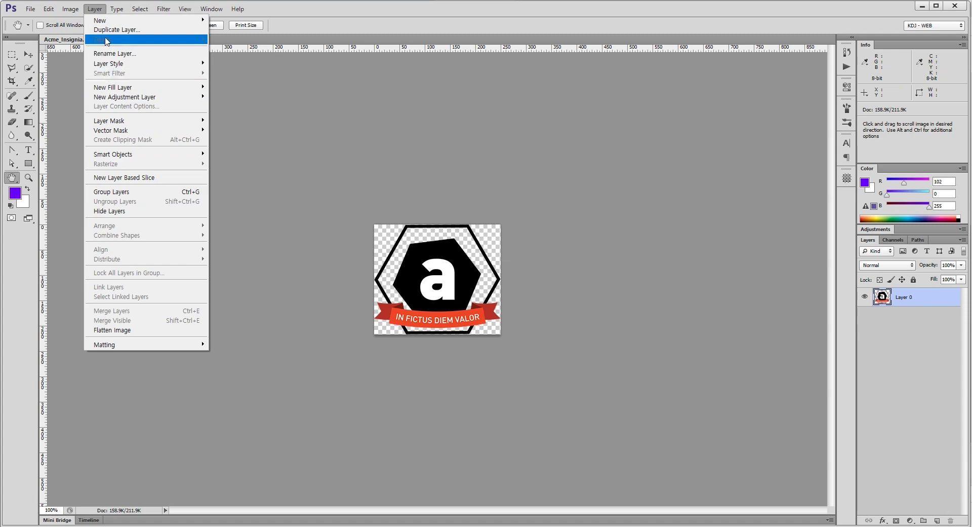
key(Escape)
click(69, 9)
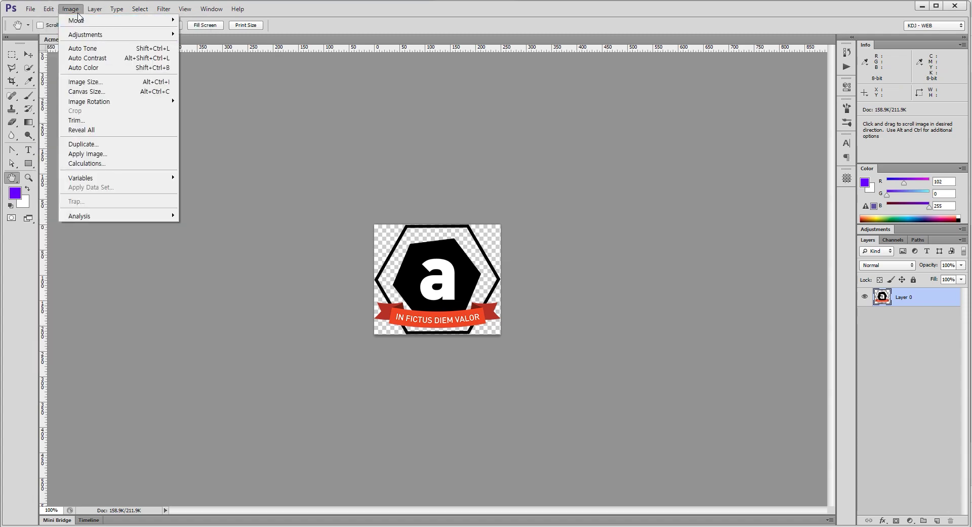
click(98, 88)
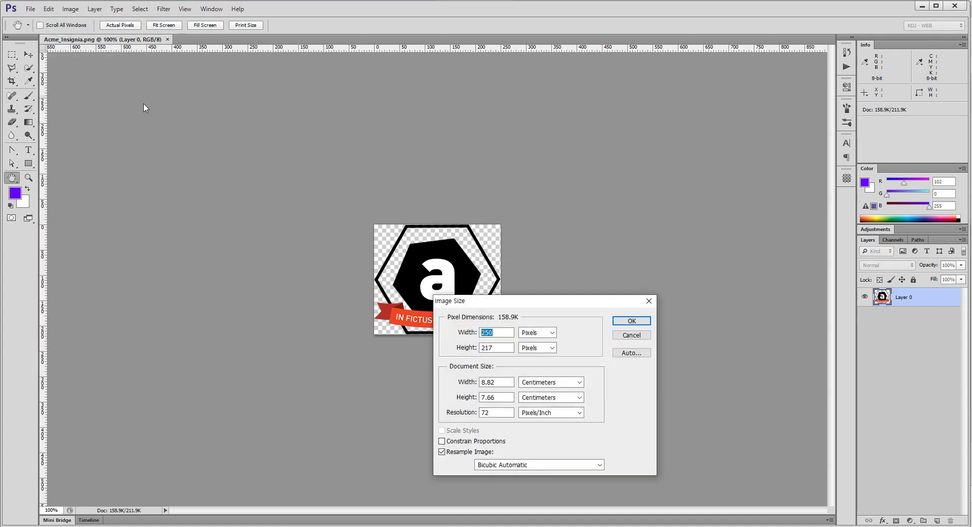
click(614, 333)
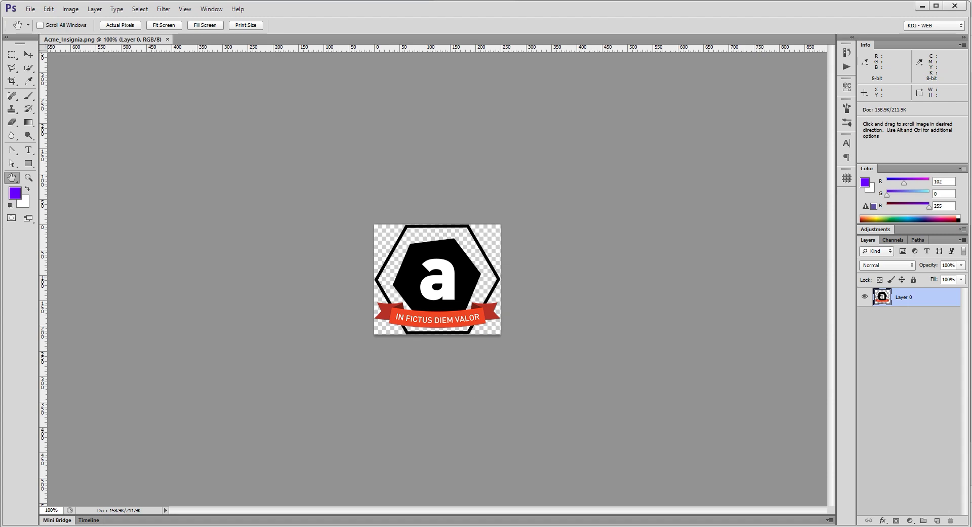
key(alt+Tab)
- Add the point 250 104 to the Notepad list and return to the logo
text(250 )
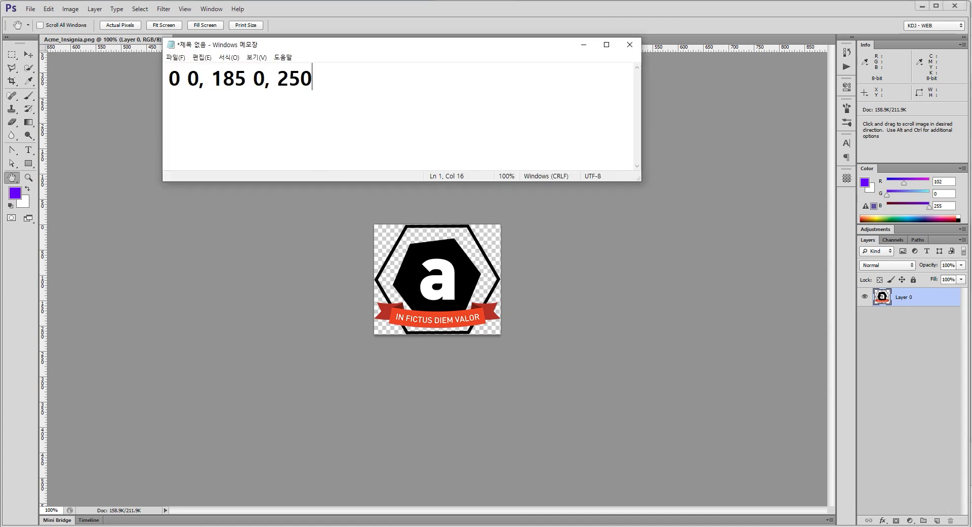
text(104,)
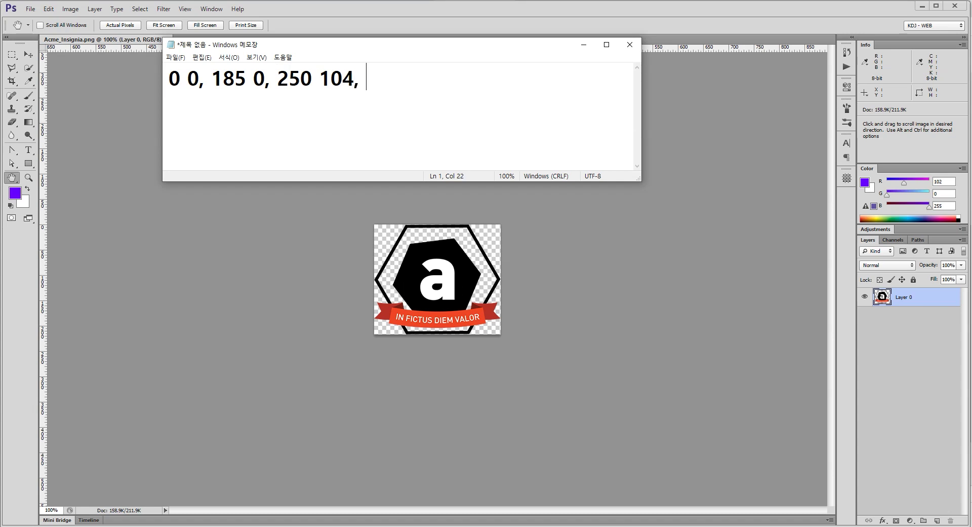
key(ctrl+shift+p)
drag(461, 323, 473, 342)
key(ctrl+shift+p)
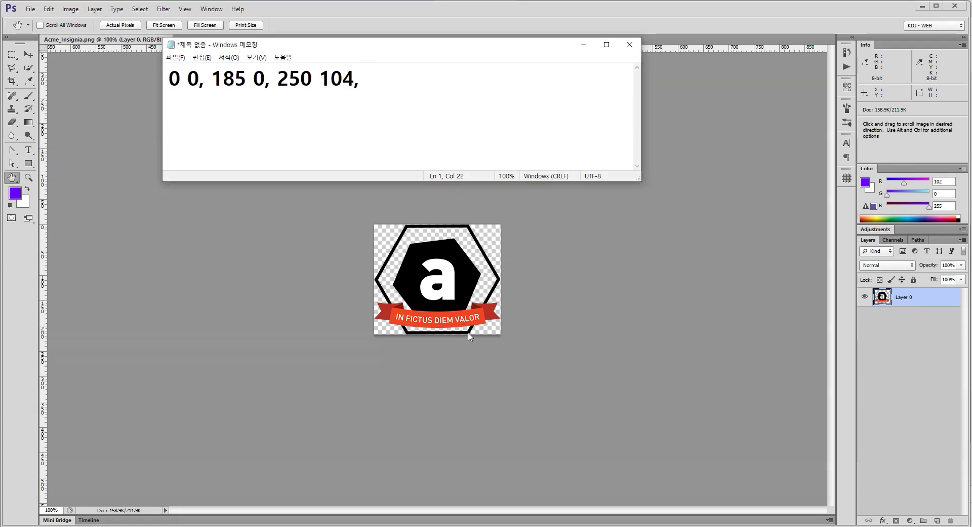
click(468, 332)
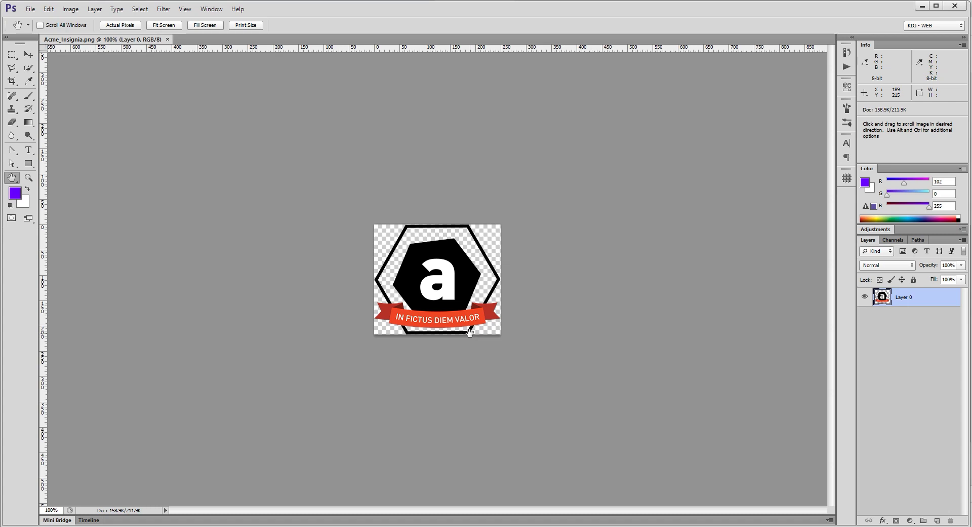
- Append 189 215 and the next point's 0, removing a stray zero, then return to the logo
click(336, 526)
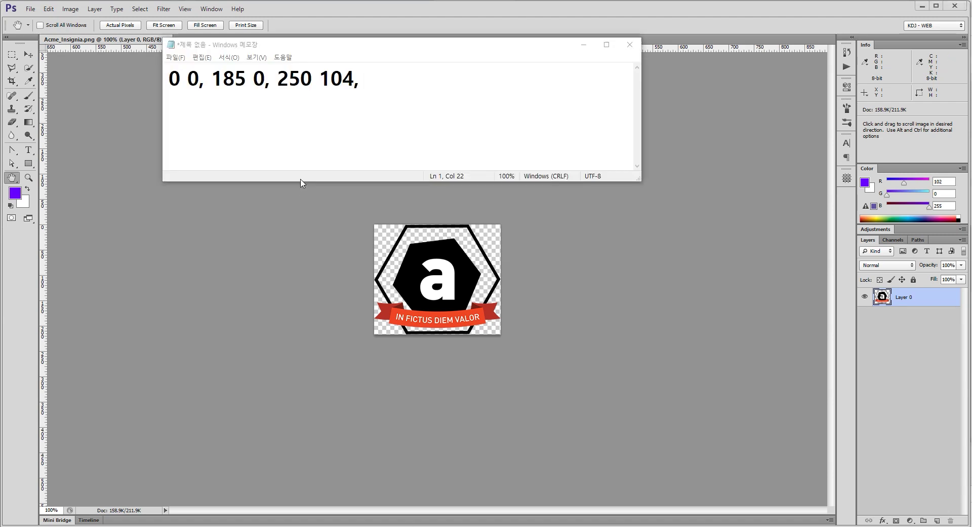
right_click(335, 526)
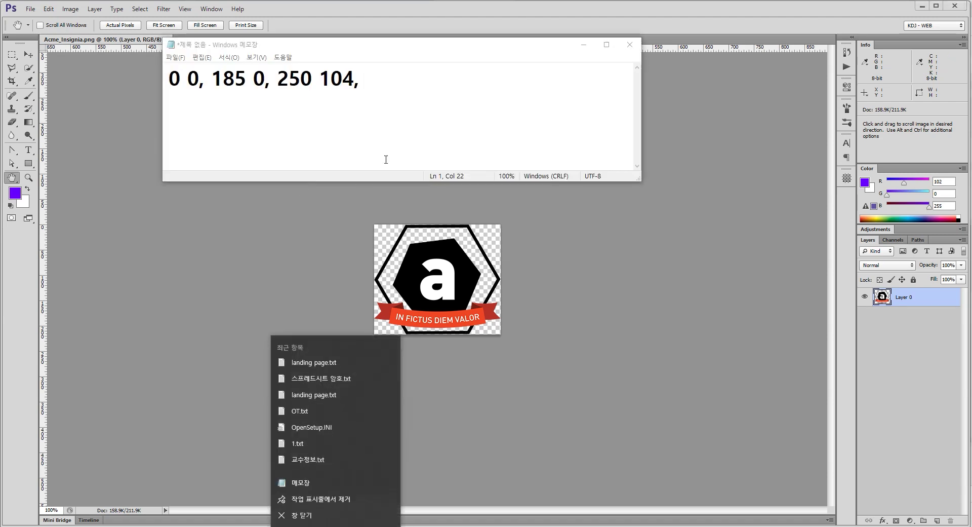
click(369, 64)
text(189 )
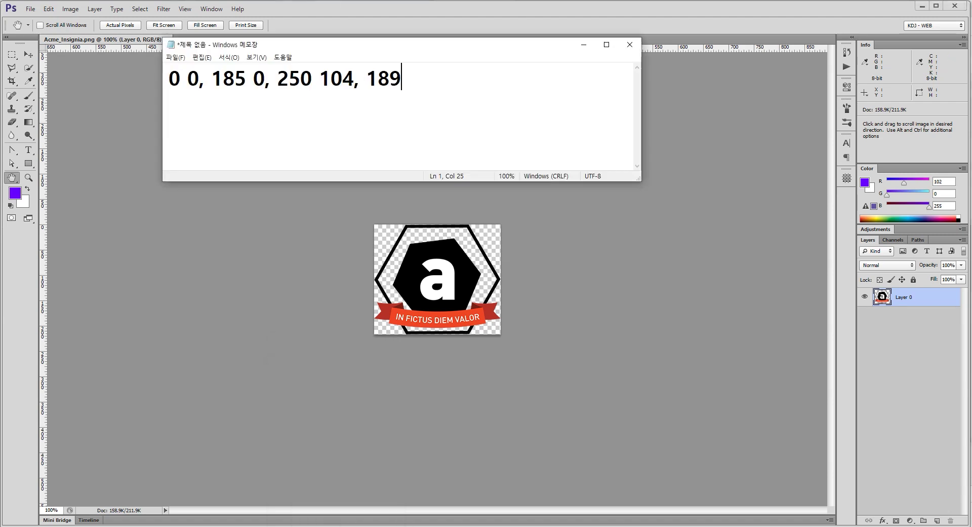
text(215, )
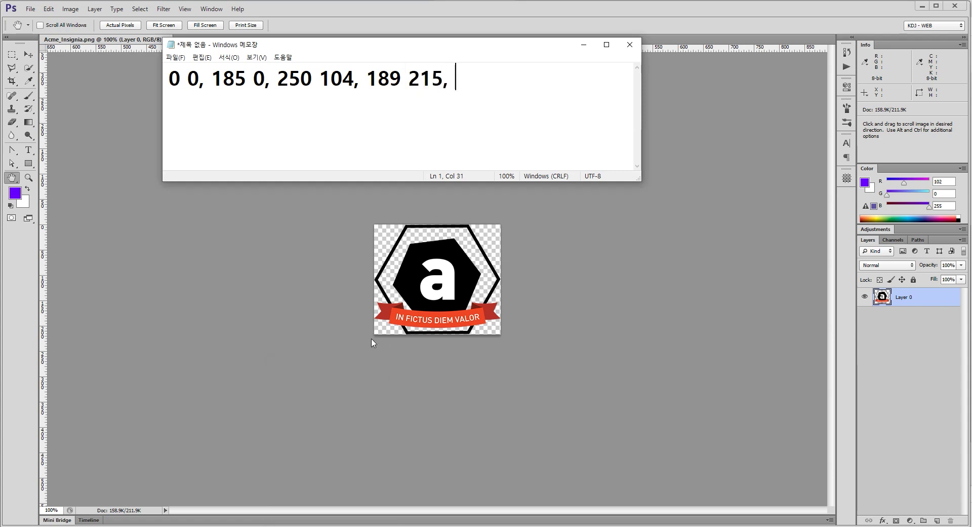
text(0)
key(BackSpace)
text(0)
click(374, 339)
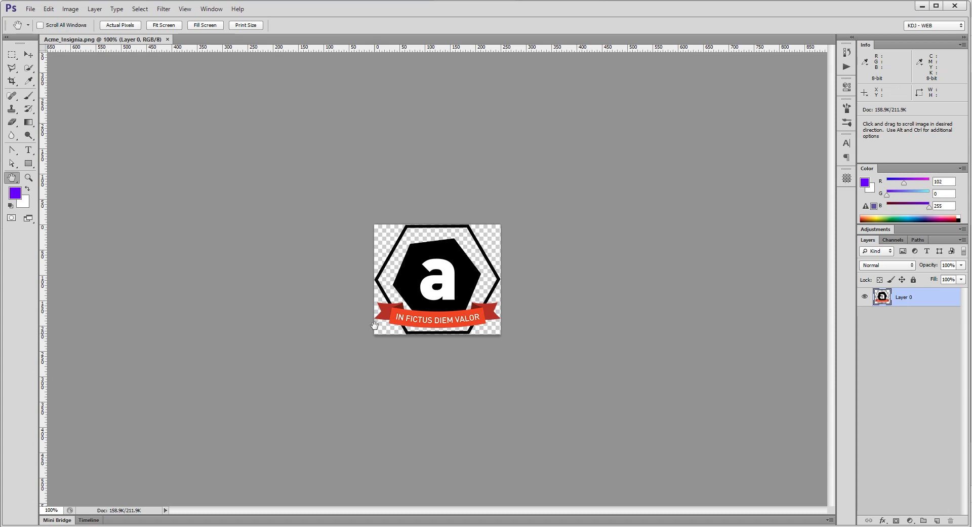
- Confirm the 217-pixel height in Image Size and finish the list with 0 217
click(95, 9)
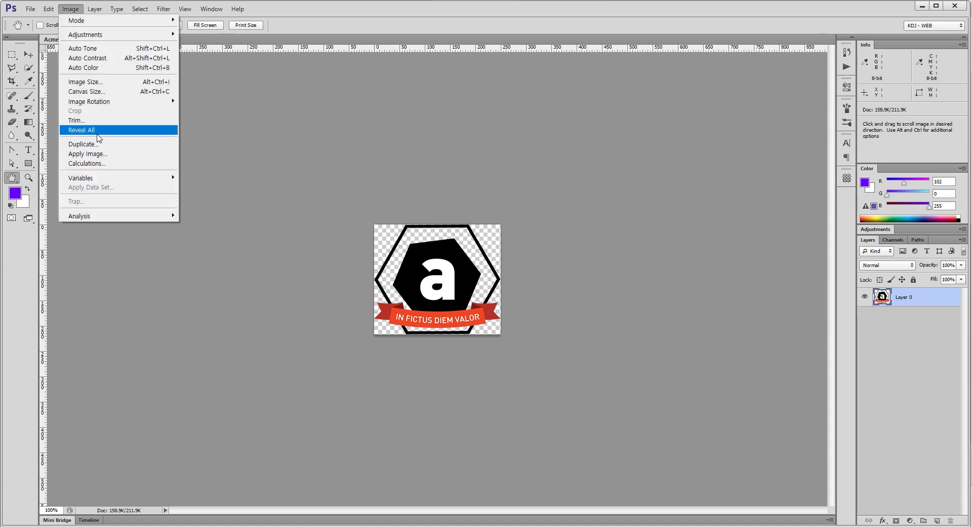
click(86, 82)
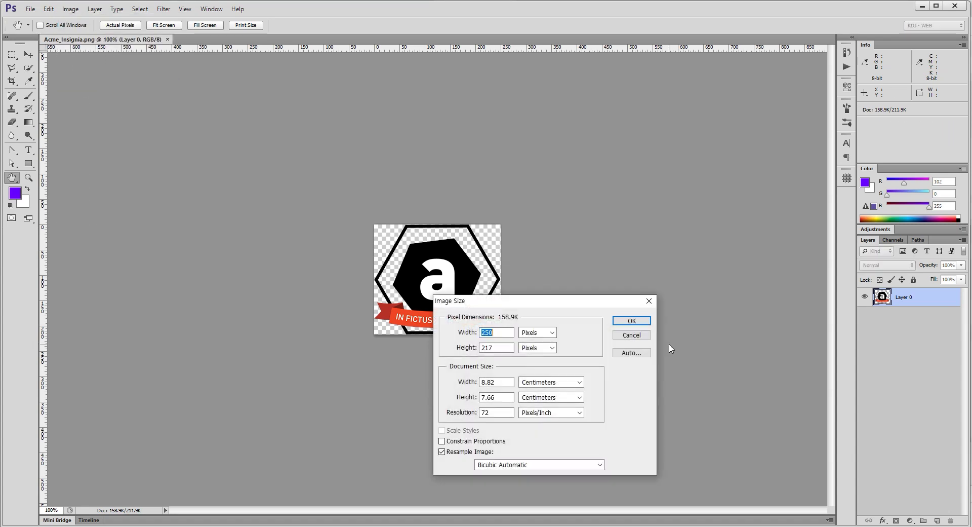
click(631, 335)
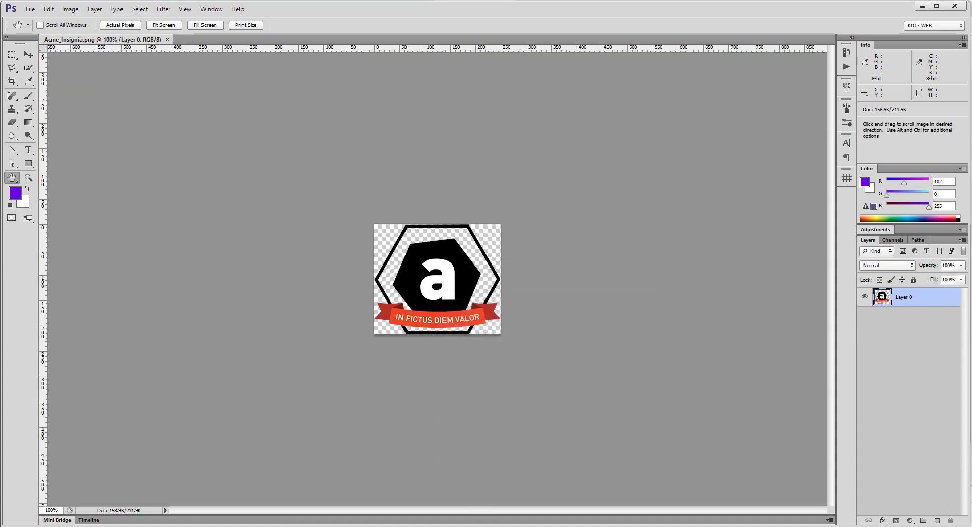
key(alt+Tab)
text(217)
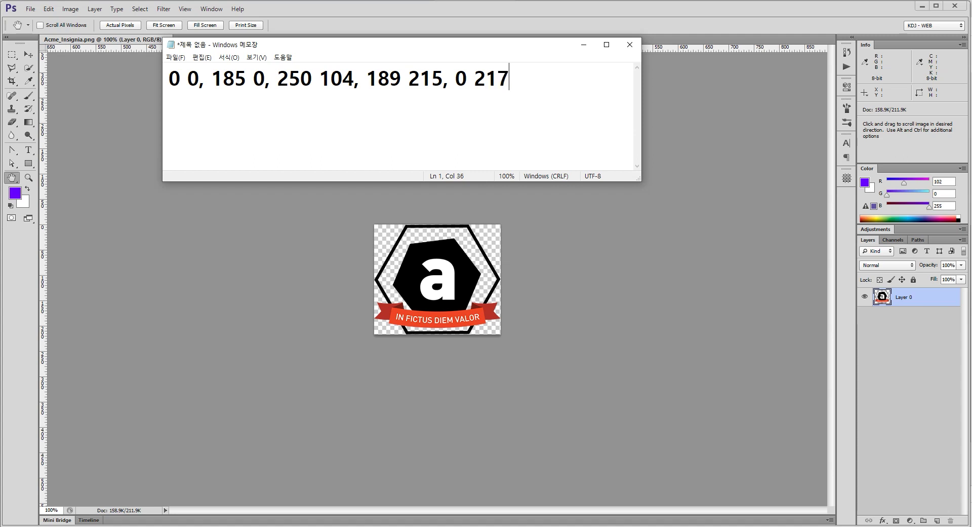
- Review the five points, select the whole coordinate list, and return to the CodePen pen
drag(211, 79, 127, 82)
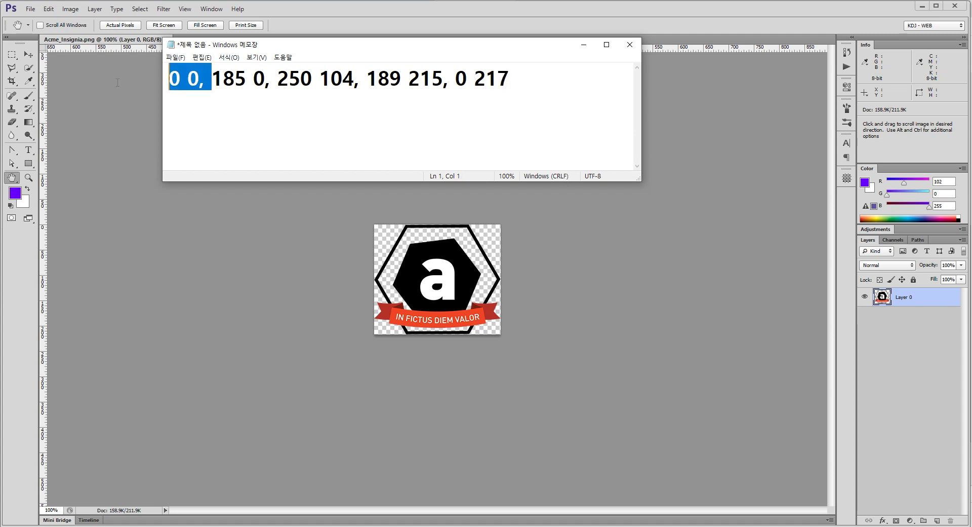
drag(270, 79, 211, 80)
drag(364, 81, 270, 81)
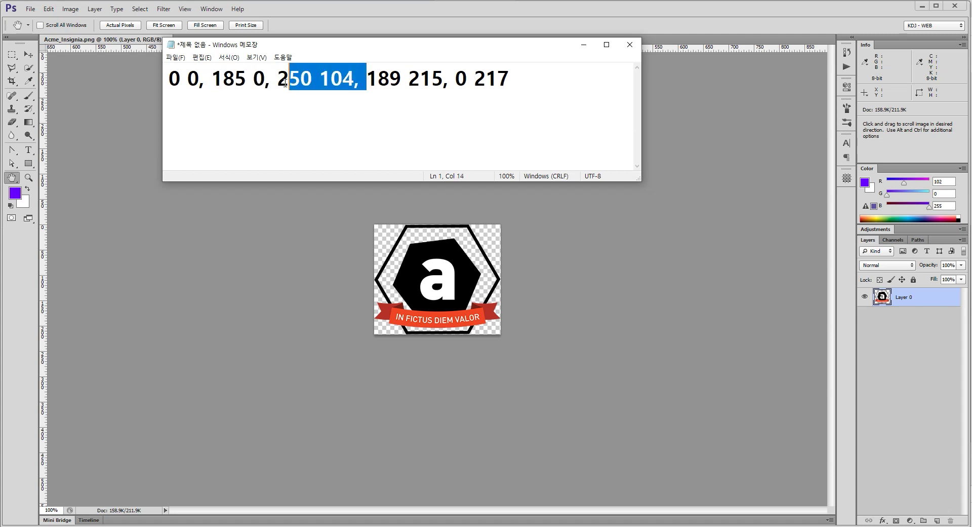
drag(448, 81, 366, 81)
drag(509, 80, 455, 80)
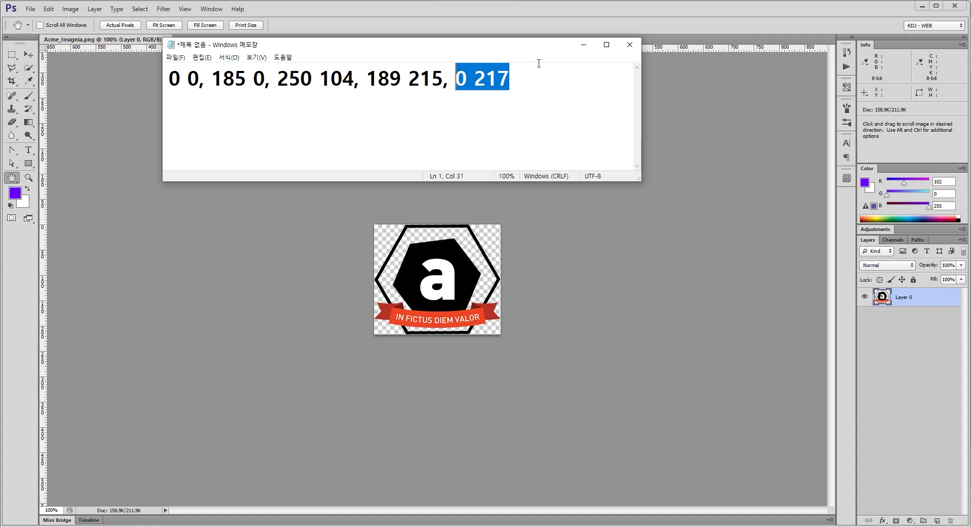
drag(540, 74, 104, 85)
key(ctrl+c)
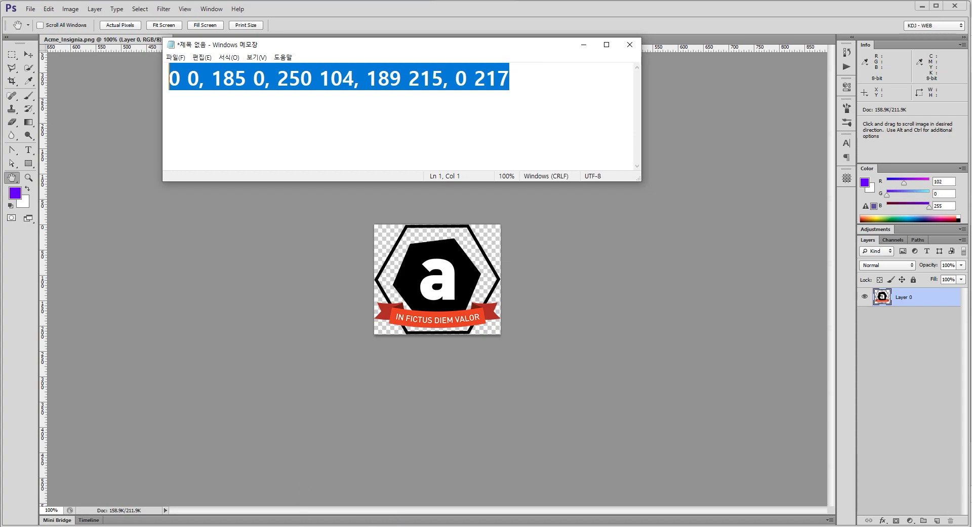
mouse_move(298, 517)
click(248, 486)
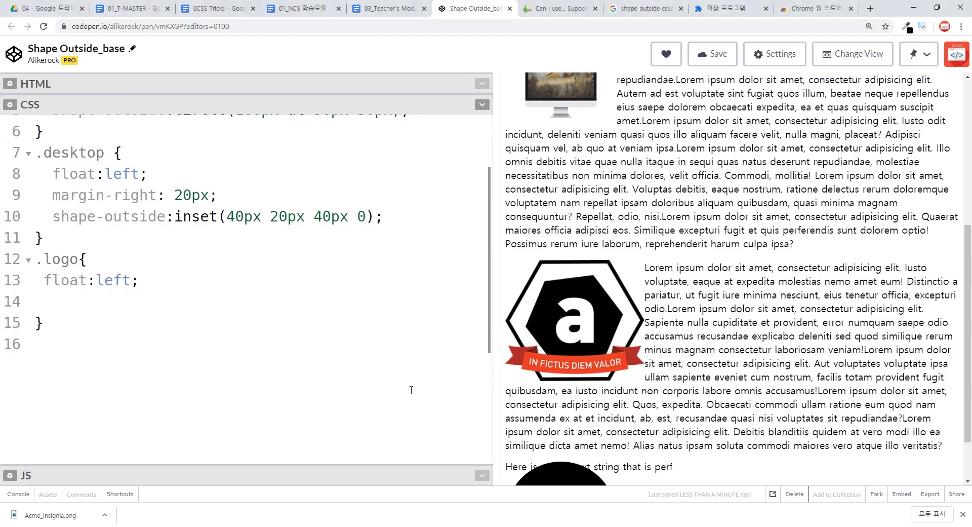
- On line 14, write shape-outside:polygon() around the pasted coordinate list, ending with a semicolon
click(119, 299)
text(shape-outside:pl)
key(BackSpace)
text(olygon()
key(ctrl+v)
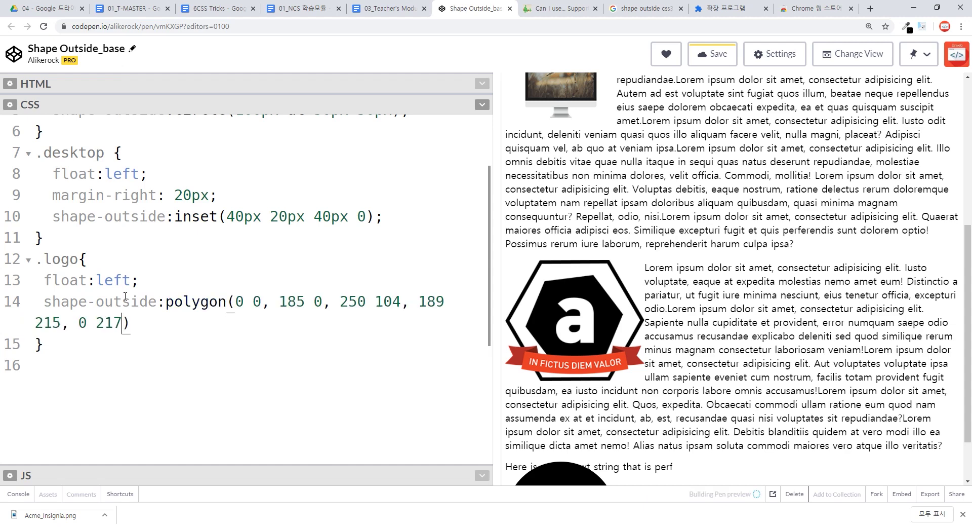
key(Right)
text(;)
- Add px units so the polygon reads 0 0, 185px 0, 250px 104px, 189px 215px, 0 217px
click(308, 298)
text(px)
drag(308, 299, 323, 299)
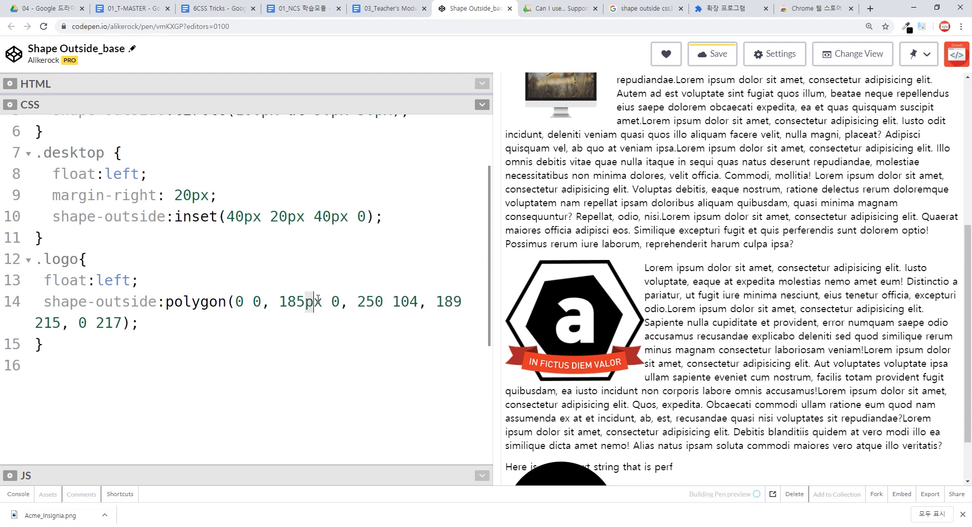
click(383, 301)
text(px 104)
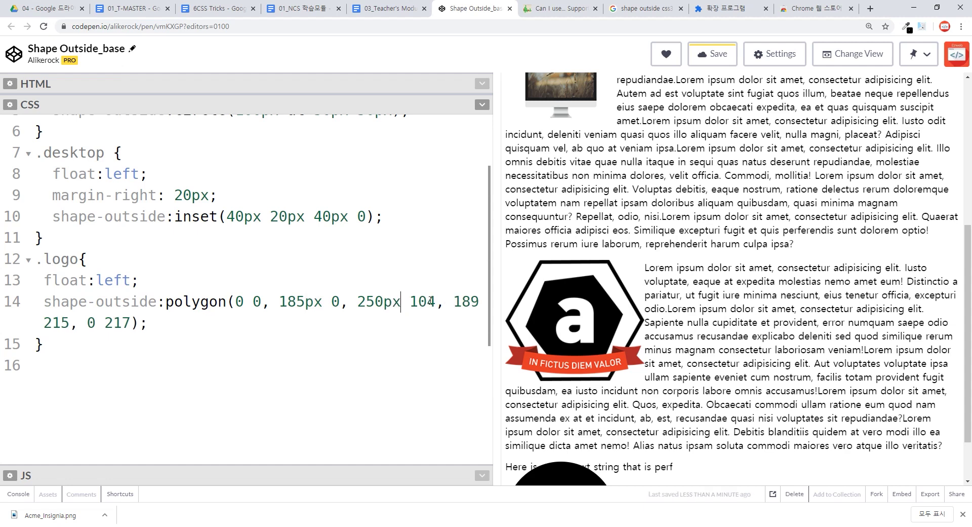
text(px)
click(69, 323)
text(px)
click(113, 323)
text(px)
click(189, 323)
text(px)
click(254, 377)
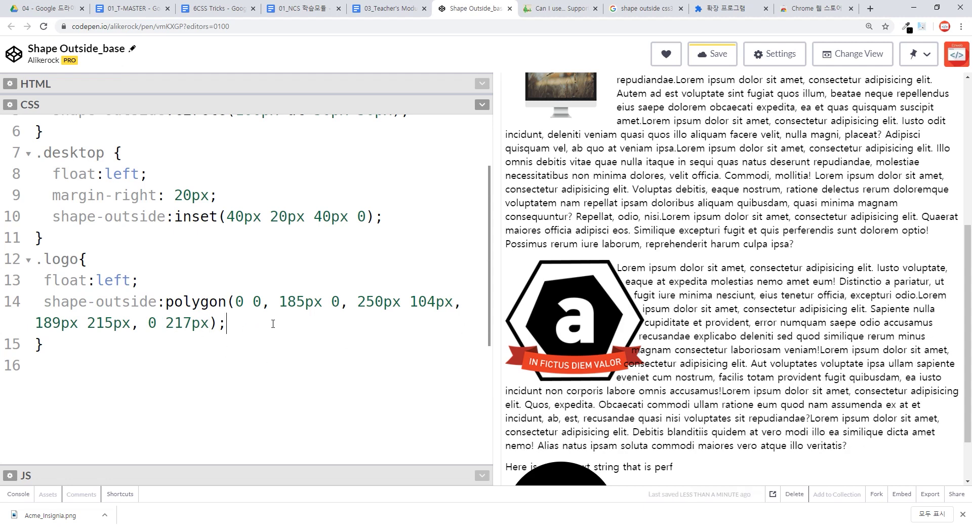
- Try margin-right: 20px below the polygon line, then delete it again
triple_click(236, 198)
key(ctrl+c)
click(266, 329)
key(Return)
key(ctrl+v)
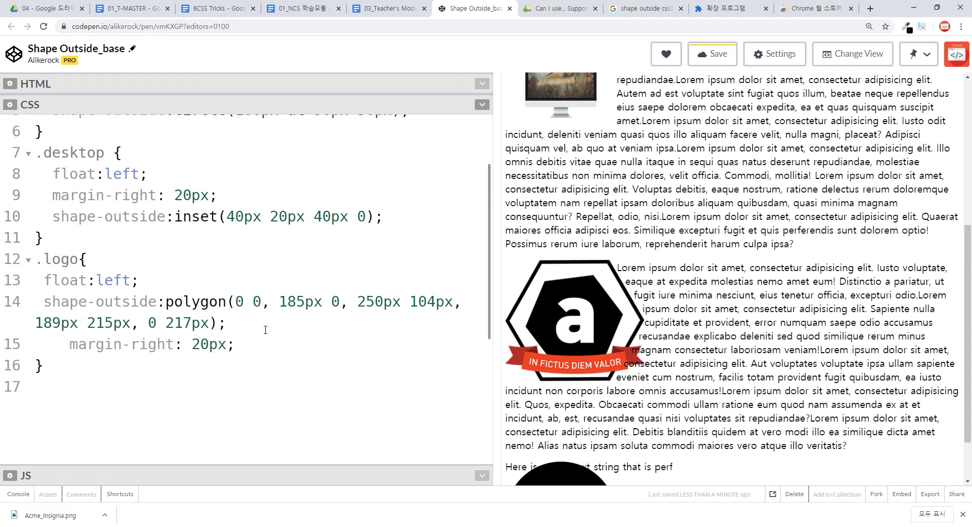
key(Home)
key(BackSpace)
key(BackSpace)
key(BackSpace)
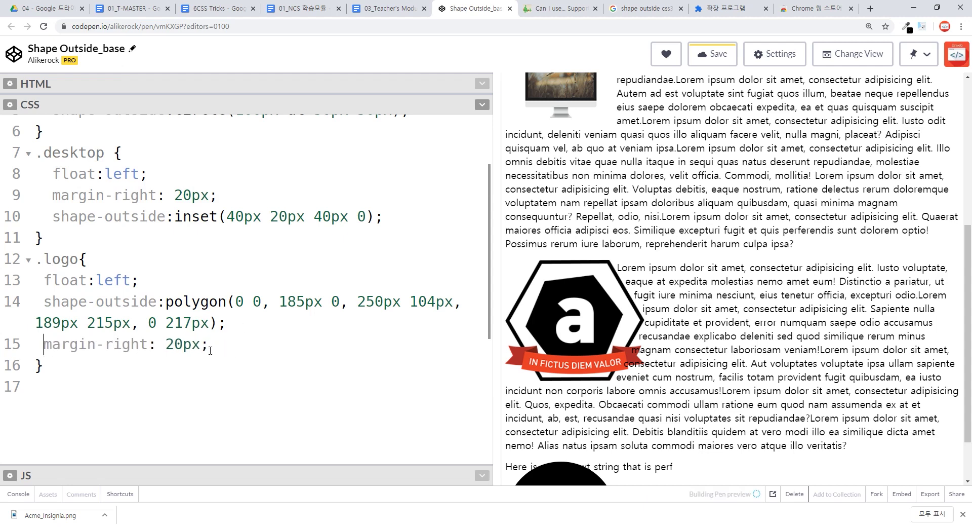
drag(246, 347, 36, 346)
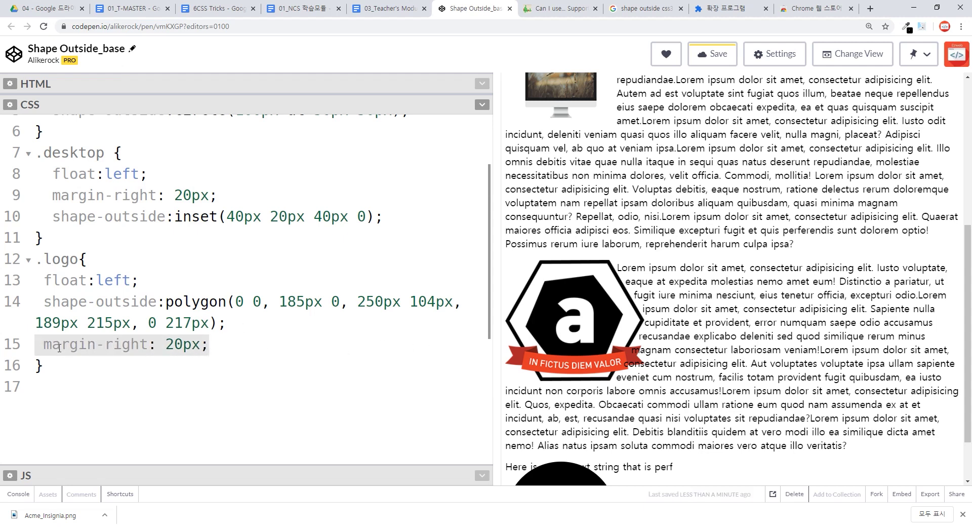
key(BackSpace)
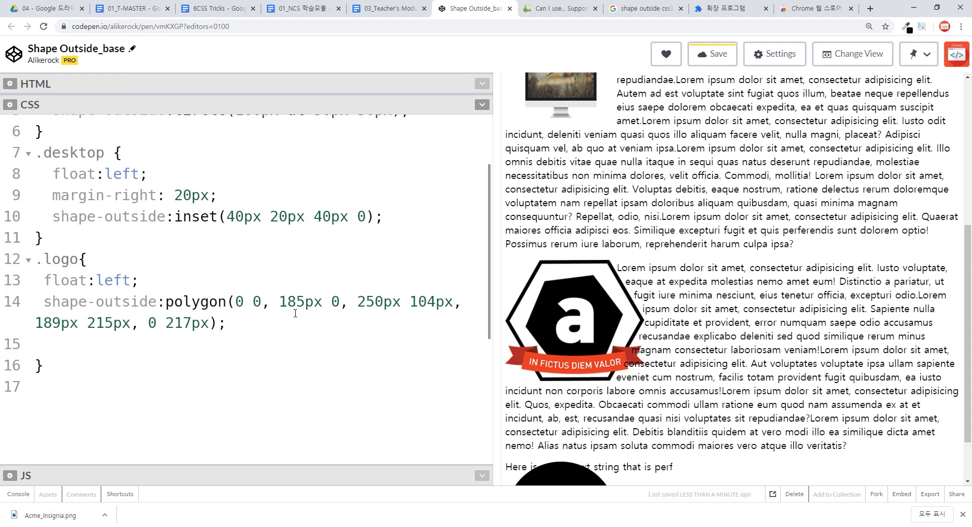
- Change the polygon's 185px to 195px and 250px to 260px
drag(291, 303, 294, 303)
text(9)
drag(366, 303, 374, 303)
text(6)
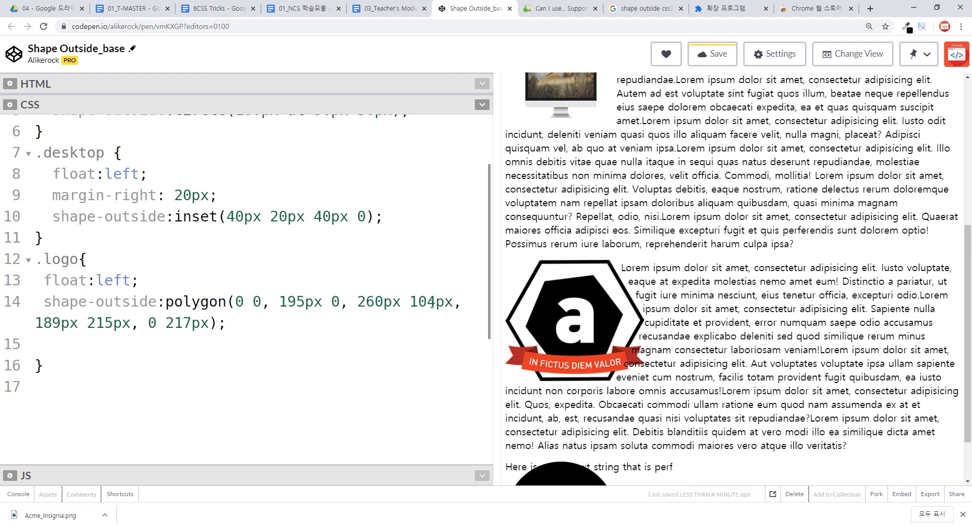
- Set the third point's 189px to 199px and raise the 260px value to 270px
drag(44, 323, 62, 323)
text(90)
key(Left)
key(Left)
key(Delete)
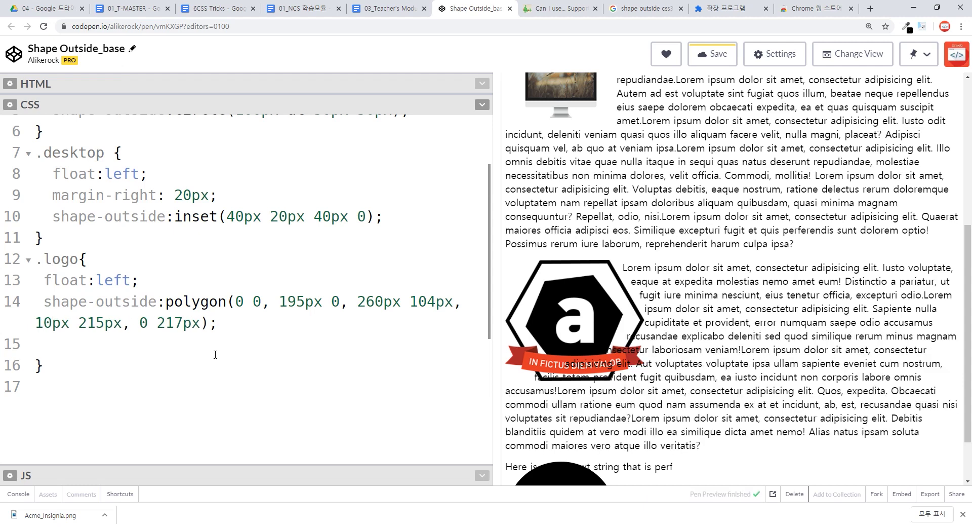
text(9)
key(Delete)
text(9)
key(Right)
key(Right)
key(Right)
key(Right)
key(Right)
key(Right)
key(Right)
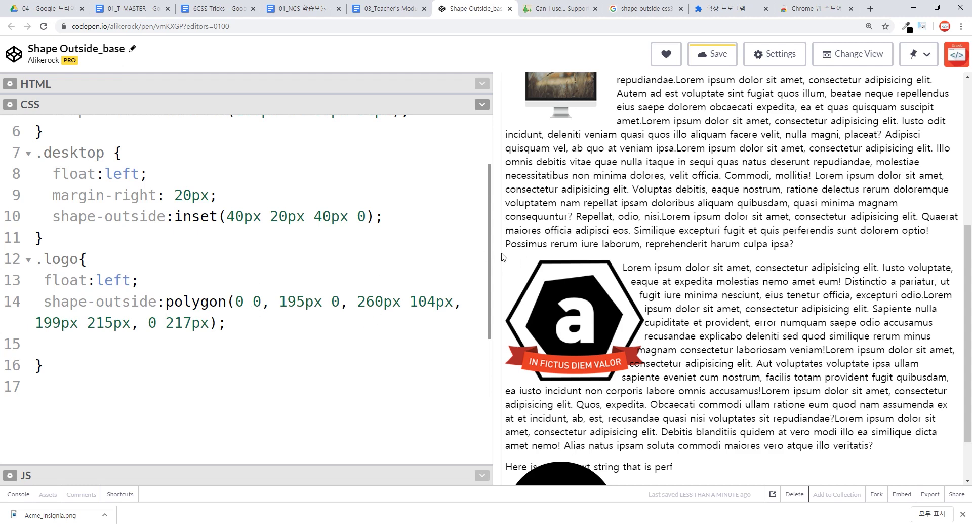
drag(375, 302, 366, 302)
text(7)
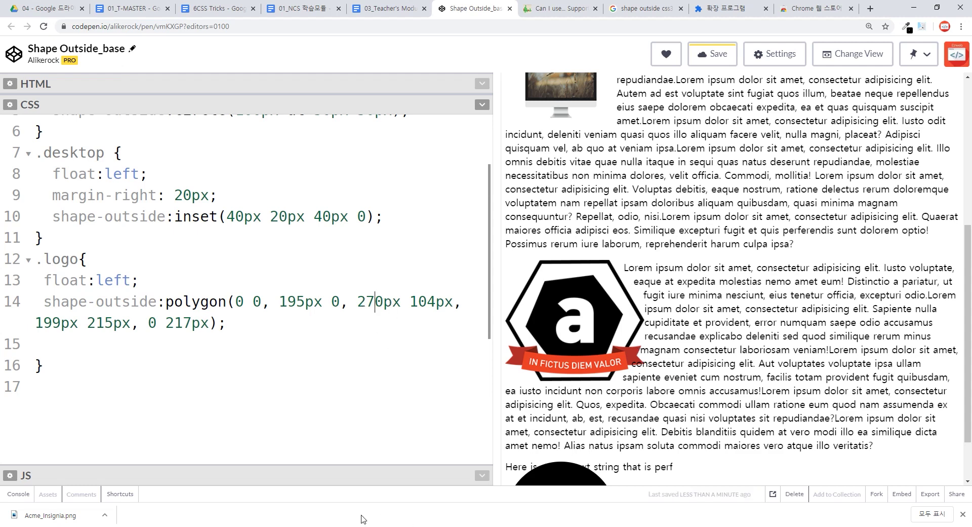
mouse_move(261, 526)
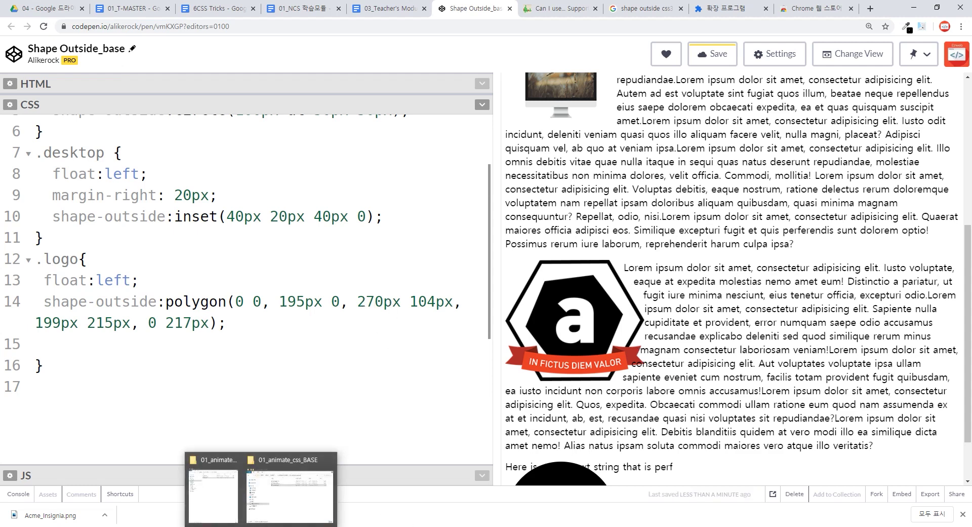
- Check in Photoshop's Canvas Size that the logo image is 250×217 pixels, then cancel
click(303, 503)
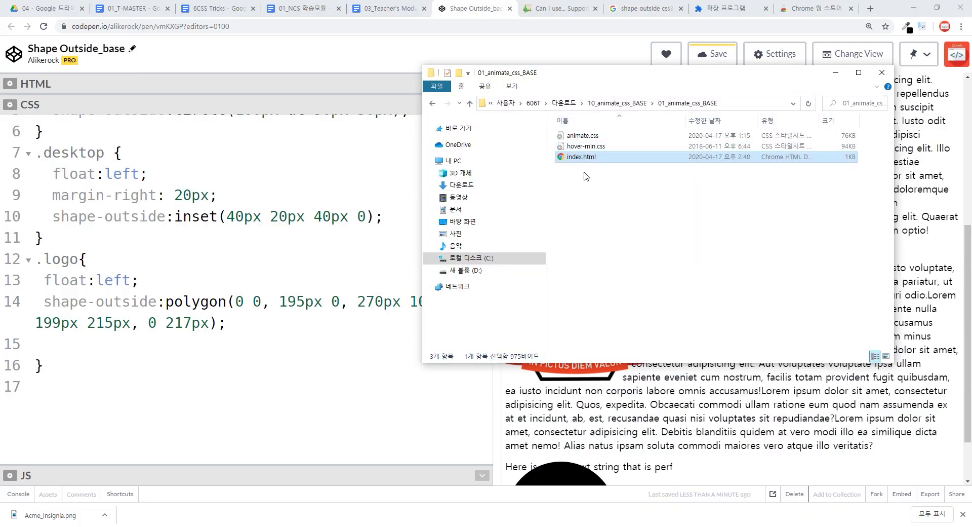
click(510, 524)
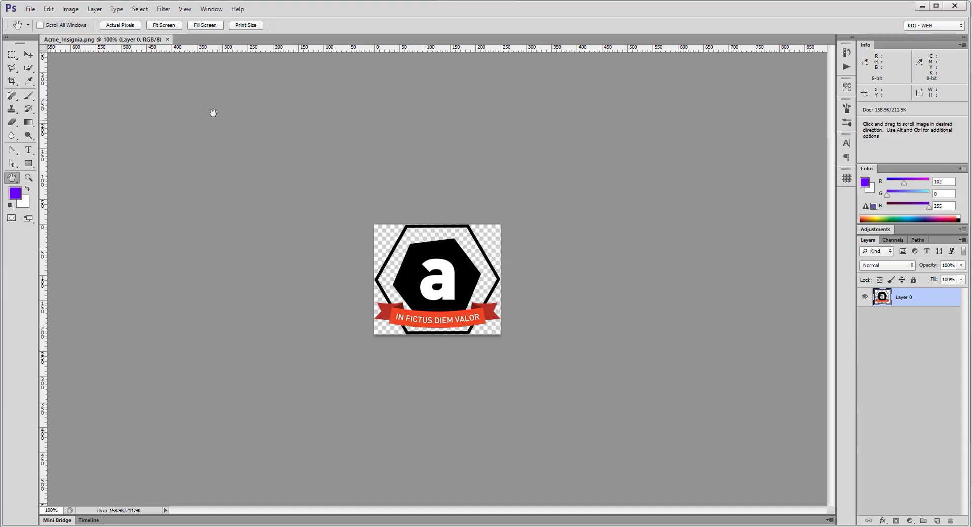
click(70, 9)
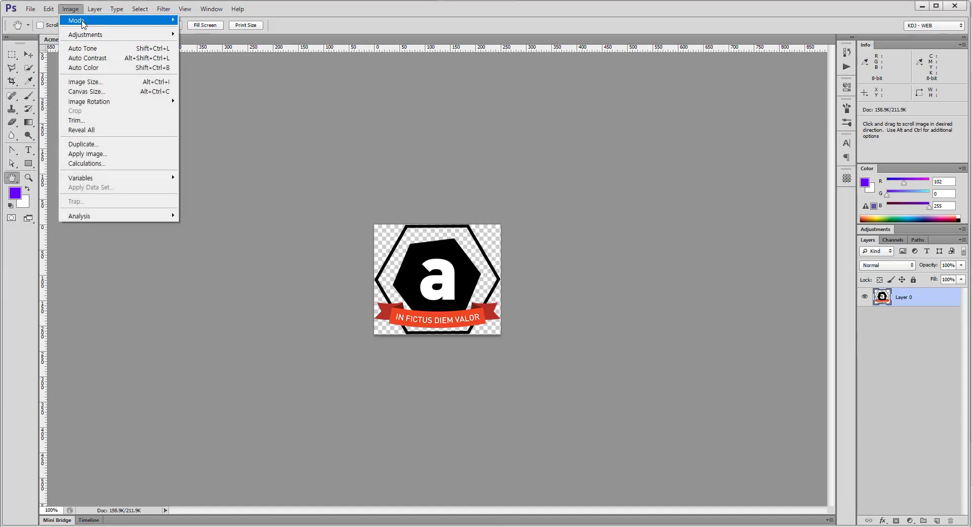
click(87, 91)
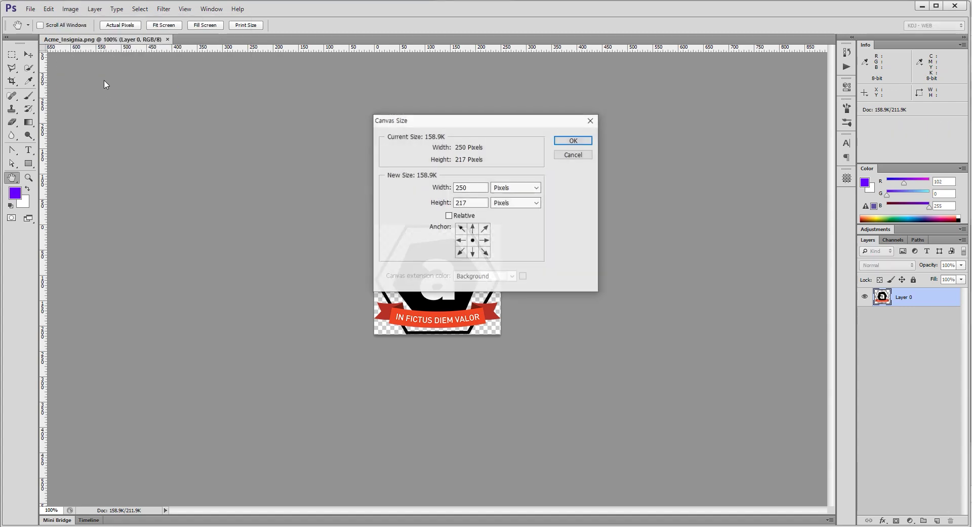
click(572, 155)
- Back in CodePen, change the polygon's 270px x-coordinate to 250px on line 14
click(922, 5)
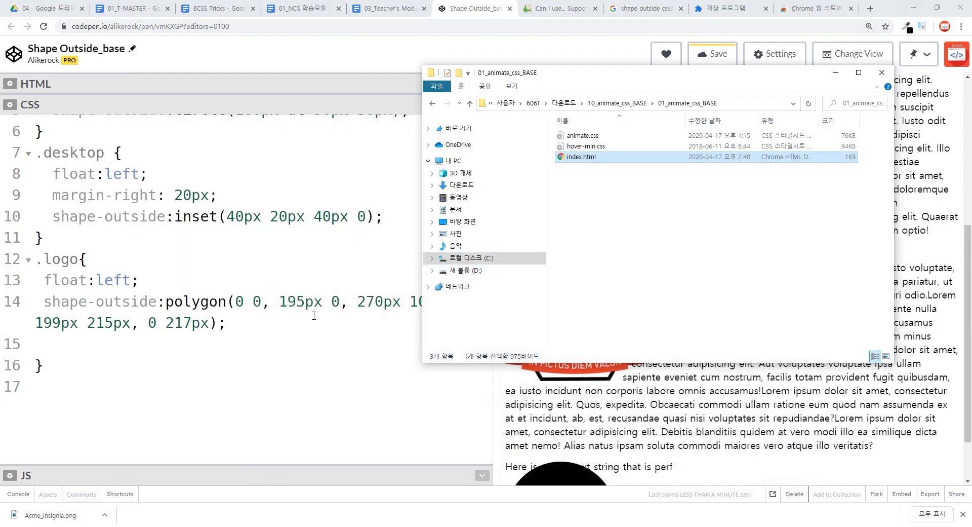
click(313, 301)
click(371, 302)
text(5)
key(Down)
key(Down)
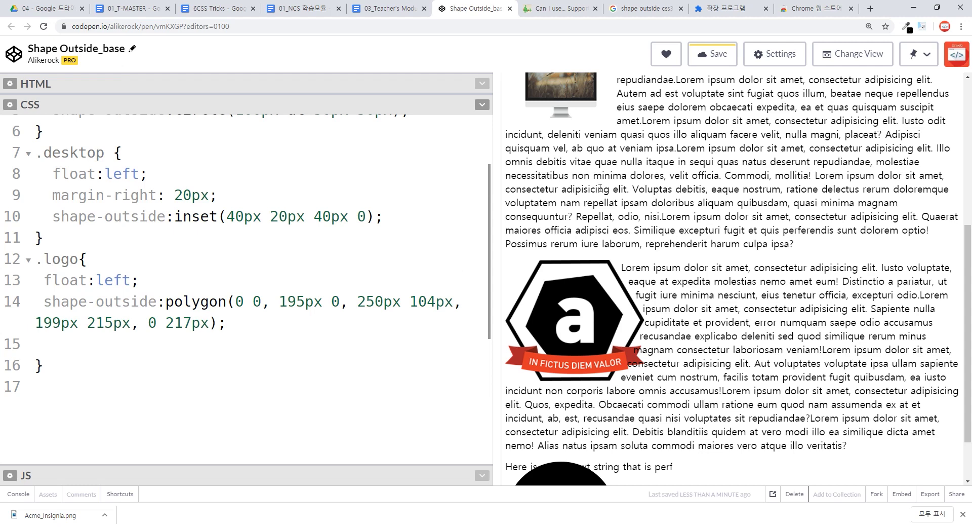
drag(218, 195, 32, 196)
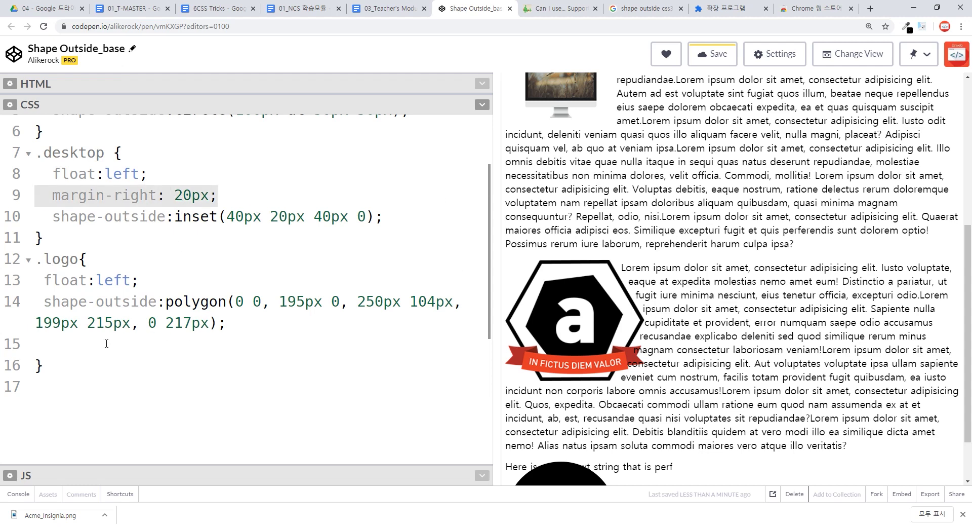
key(ctrl+c)
click(122, 343)
key(ctrl+v)
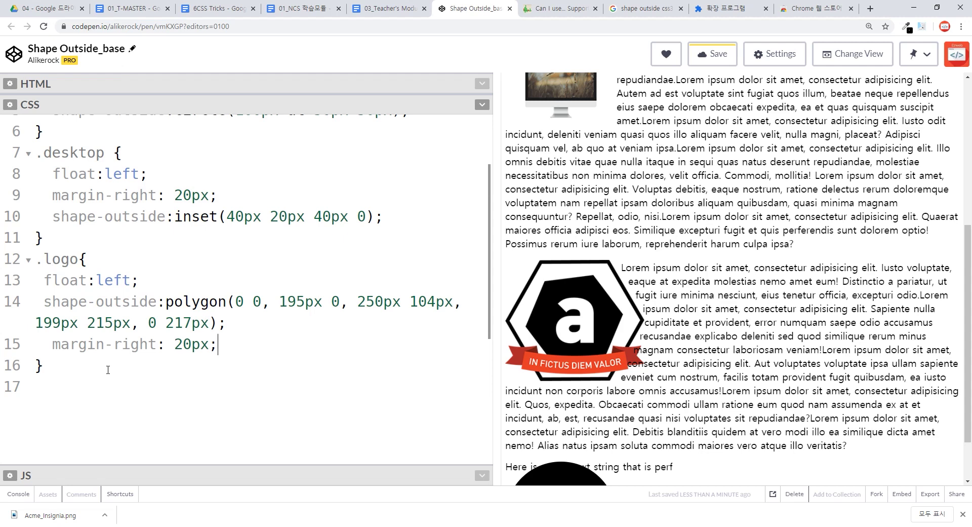
drag(239, 346, 13, 349)
key(BackSpace)
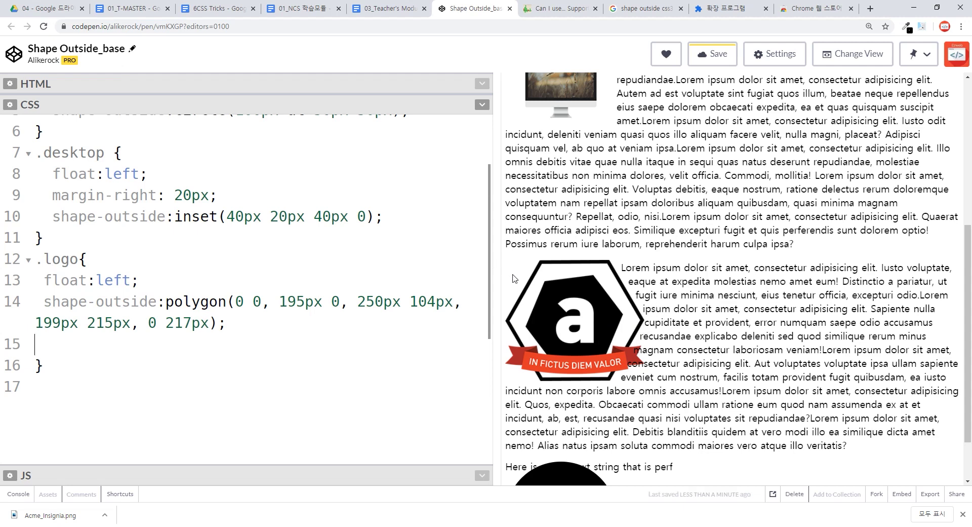
key(ctrl+shift+p)
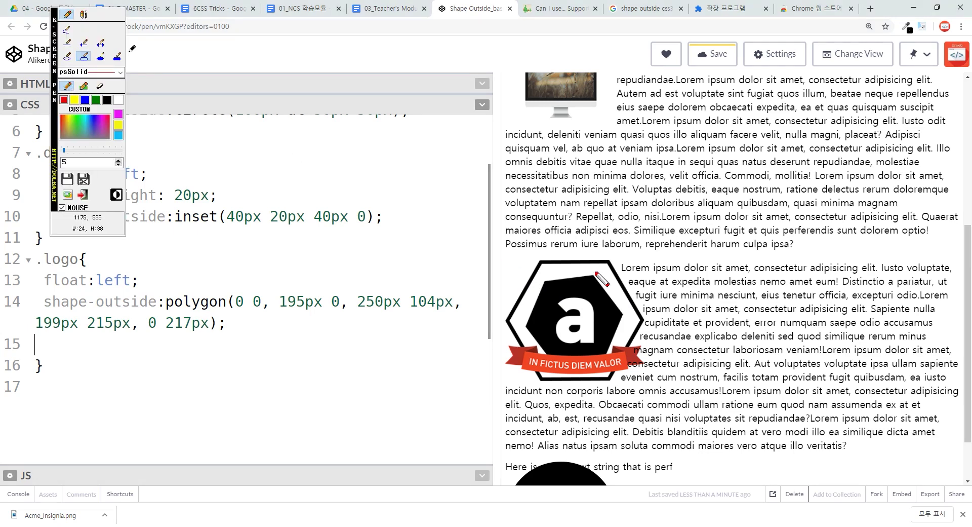
- Mark the logo's box and the gap beside its right edge in red, then clear the marks
click(502, 254)
drag(659, 389, 660, 385)
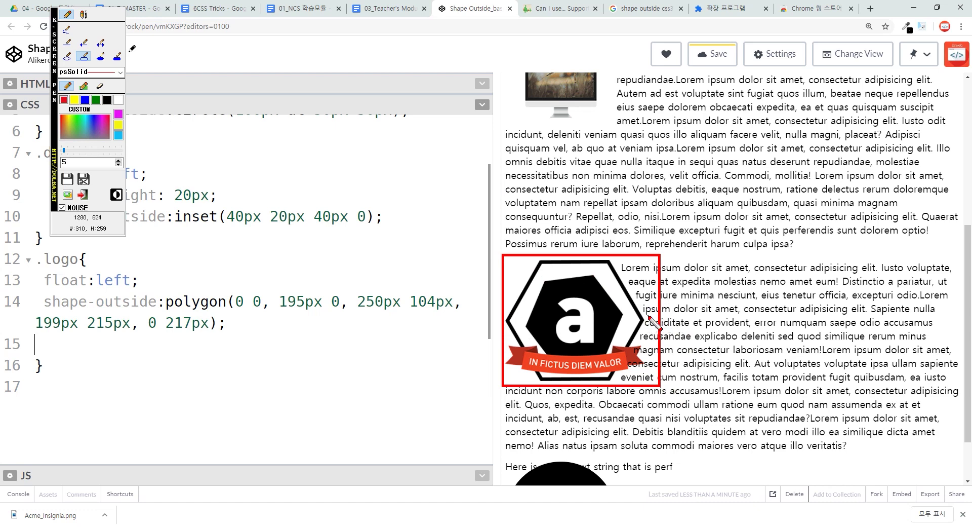
drag(640, 313, 647, 338)
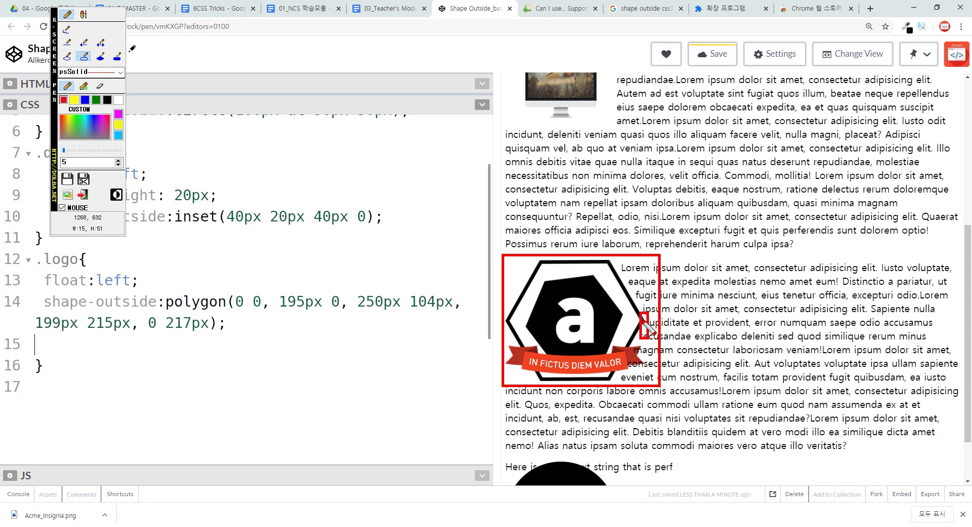
key(Escape)
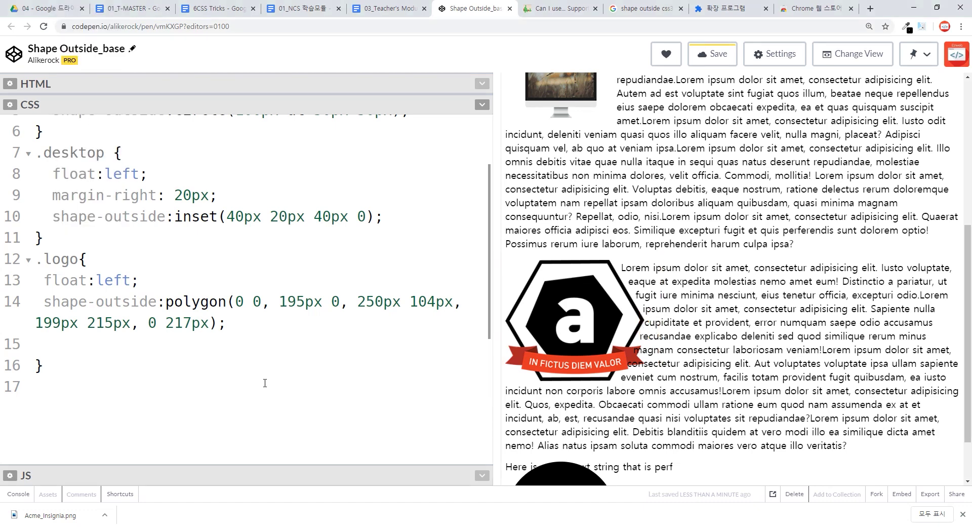
- Drag the divider to enlarge the HTML panel above the CSS and scroll through the markup
drag(118, 270, 145, 356)
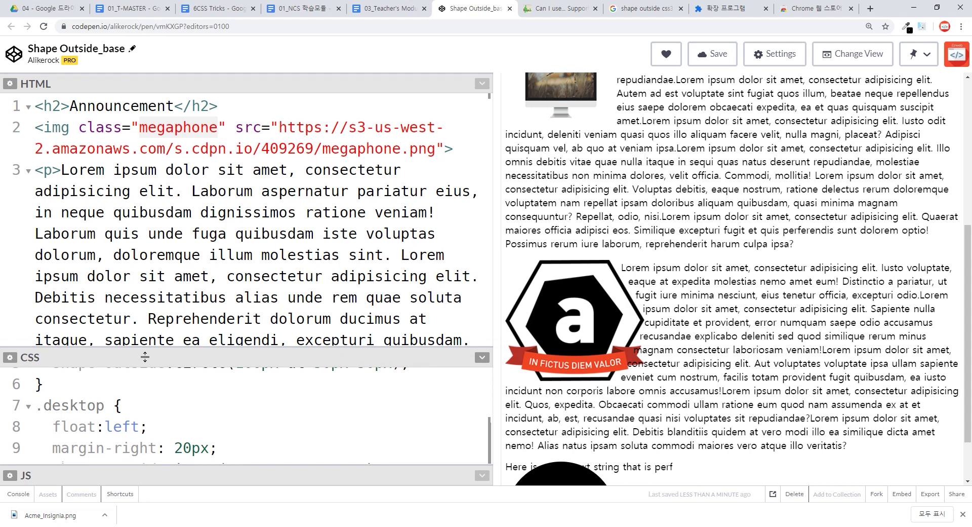
drag(145, 356, 145, 225)
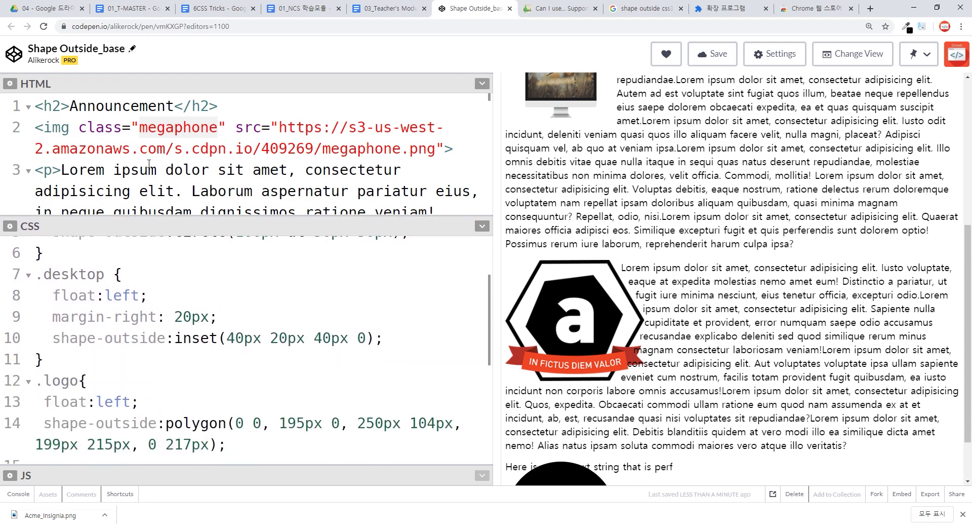
scroll(149, 162, down, 3)
scroll(149, 163, down, 2)
scroll(148, 163, down, 2)
scroll(149, 162, down, 2)
drag(145, 215, 155, 144)
drag(86, 306, 33, 309)
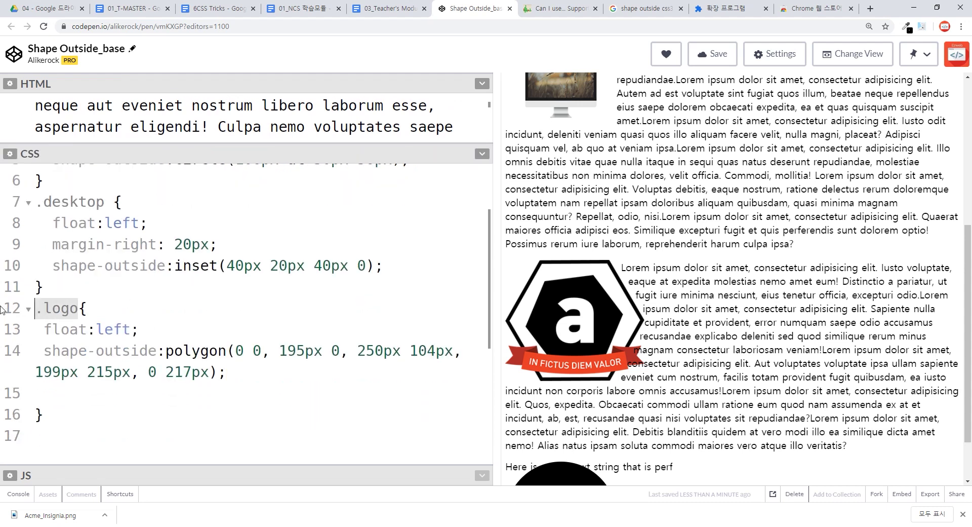
click(102, 408)
click(298, 378)
key(Delete)
key(Down)
key(Return)
text(.logo + p{)
key(Return)
text(margin-left:10px;)
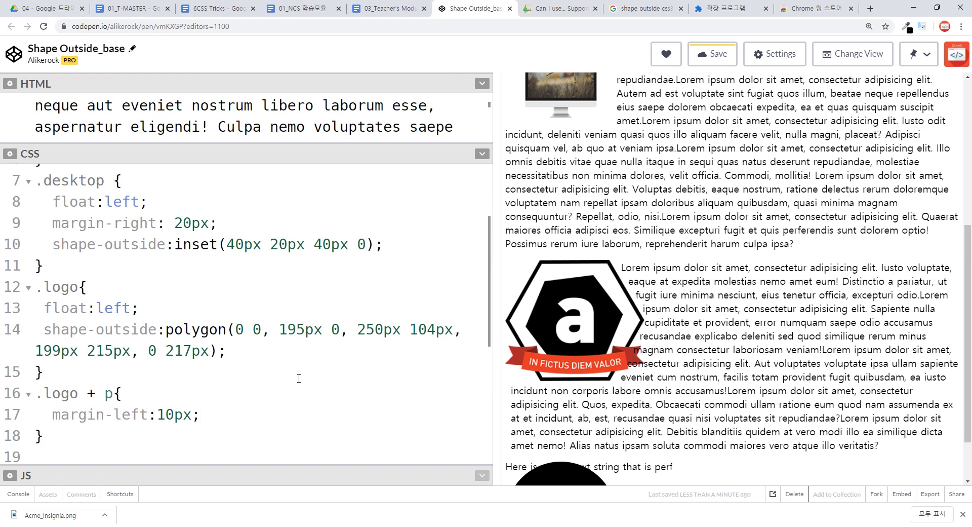
key(F12)
drag(499, 382, 515, 450)
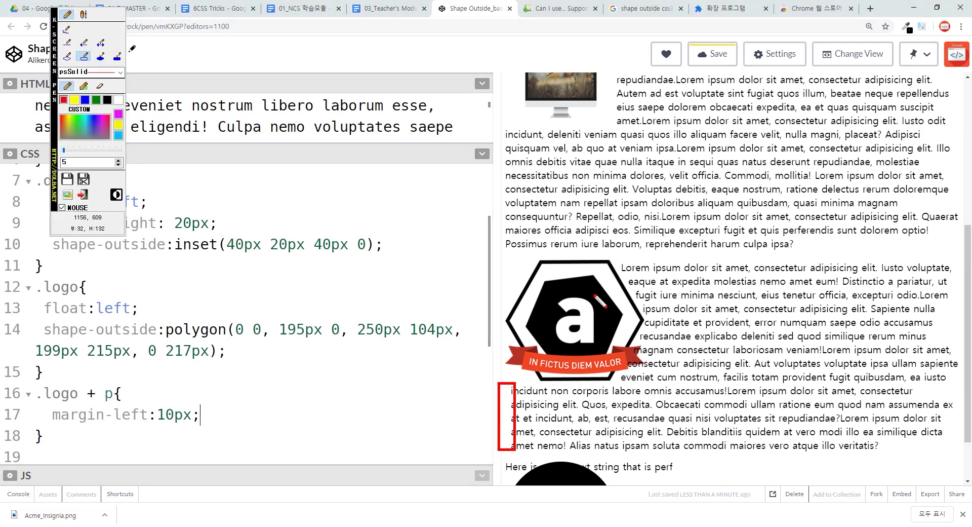
key(F12)
mouse_move(201, 414)
mouse_down()
mouse_move(26, 419)
mouse_move(36, 392)
mouse_up()
key(BackSpace)
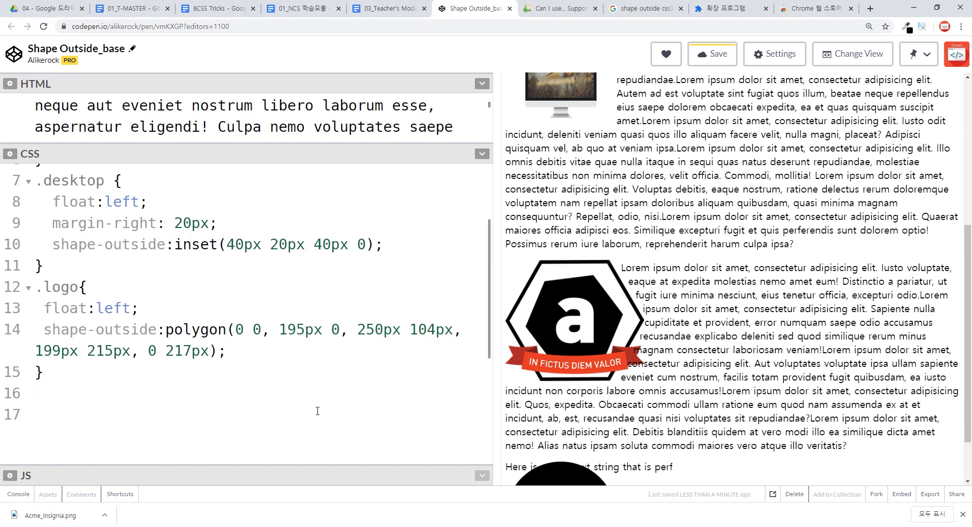
drag(358, 329, 401, 329)
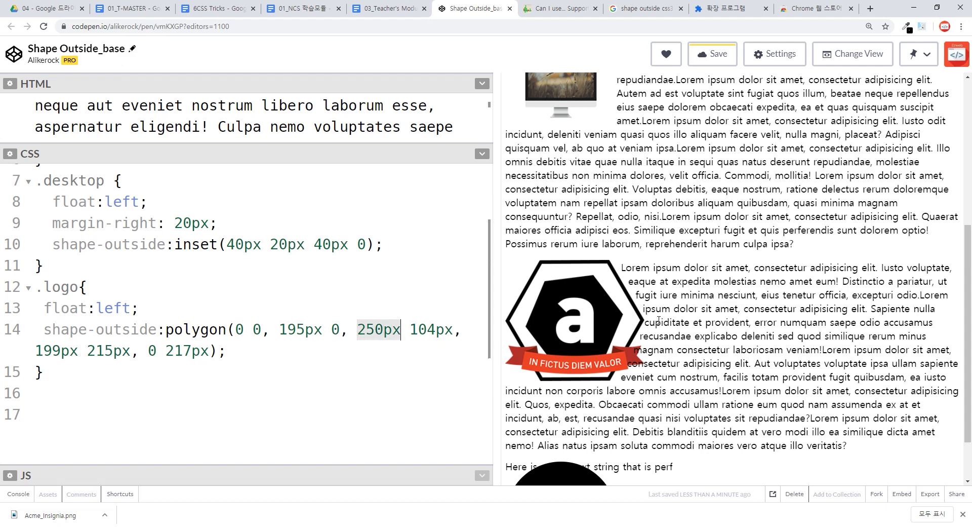
key(alt+Tab)
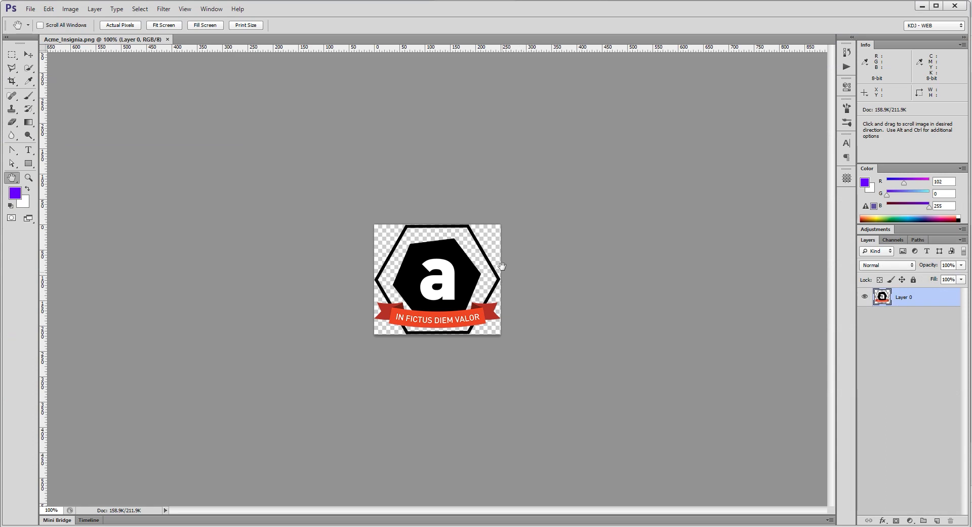
click(922, 7)
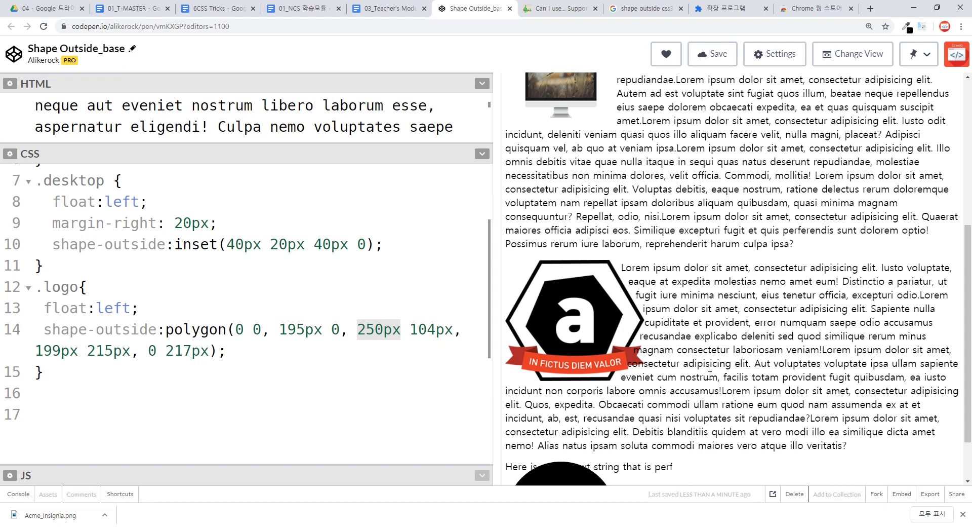
mouse_move(41, 249)
mouse_down()
mouse_move(245, 280)
mouse_move(45, 249)
mouse_up()
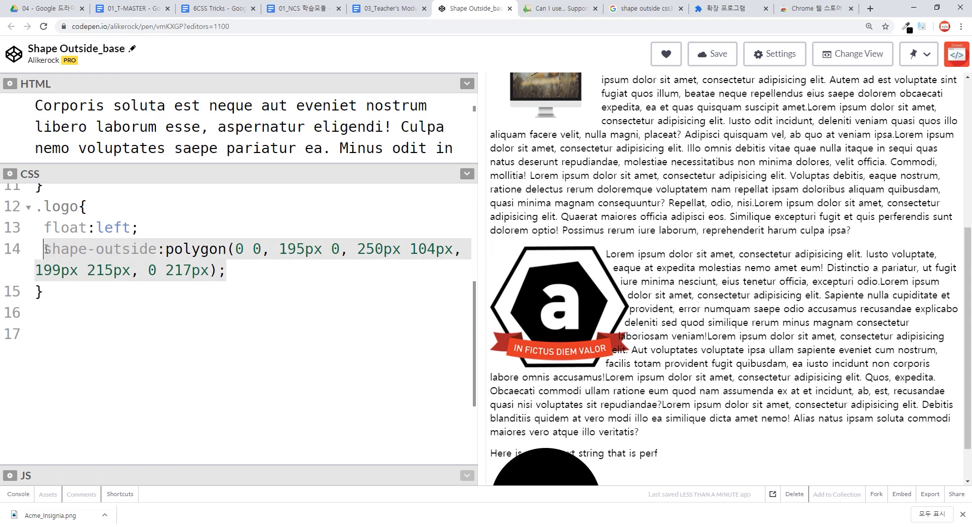
- Comment out the polygon shape-outside with Ctrl+/ and add 'shape-outside:url();' on line 15
key(ctrl+slash)
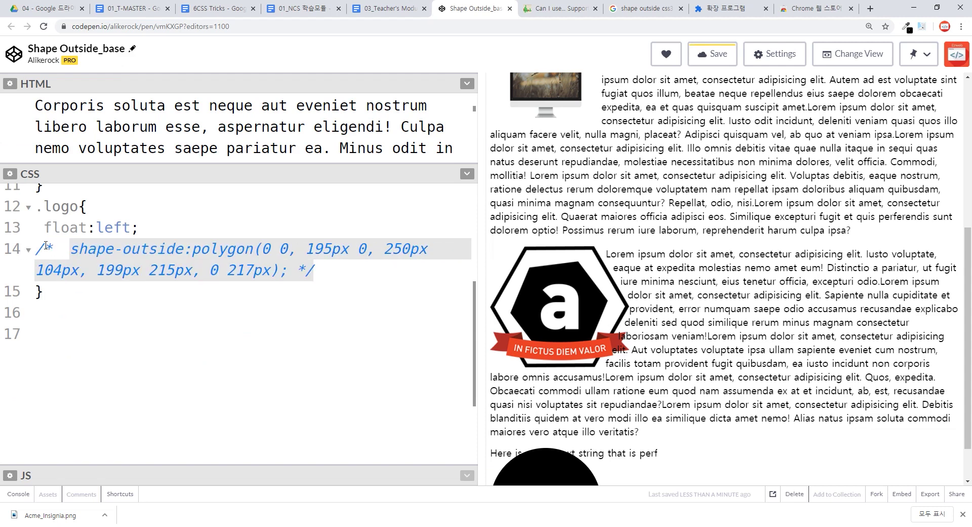
key(End)
key(Return)
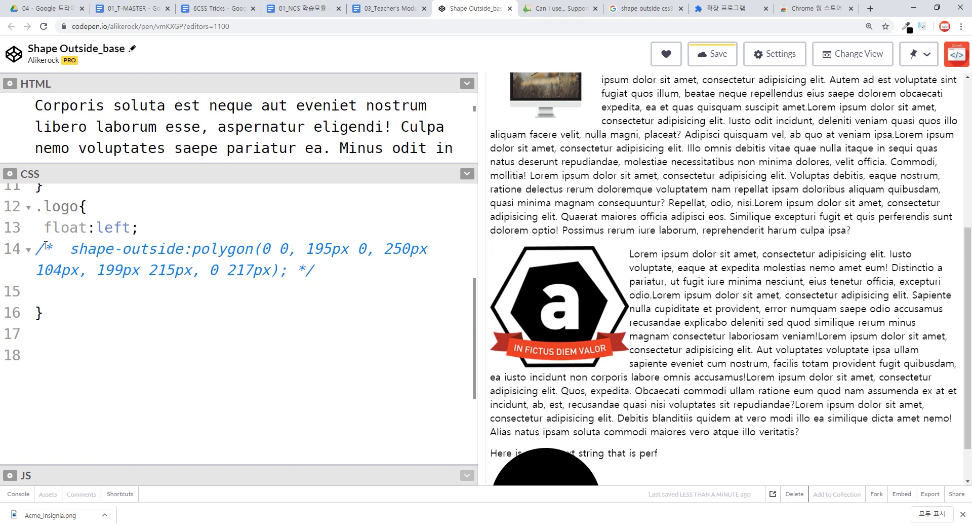
text(sha)
text(pe-outis)
key(BackSpace)
key(BackSpace)
text(side:)
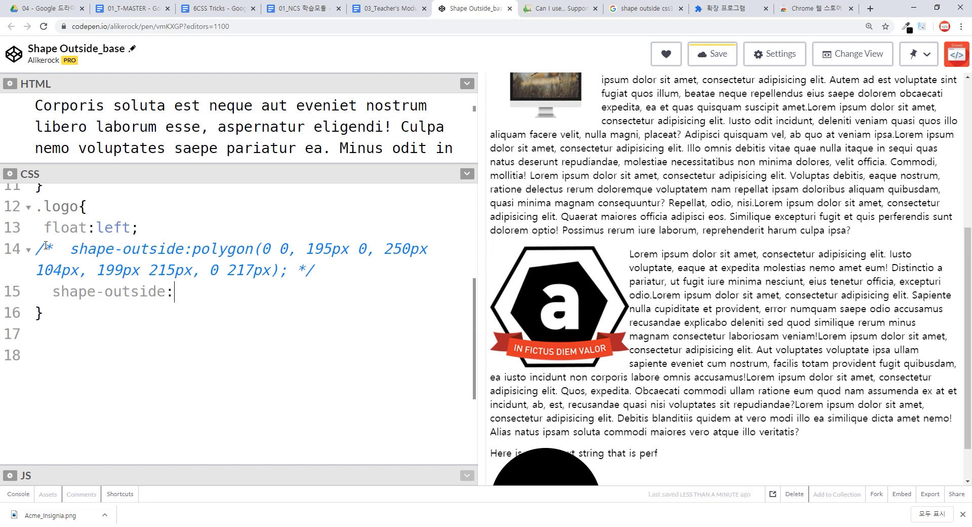
text(url()
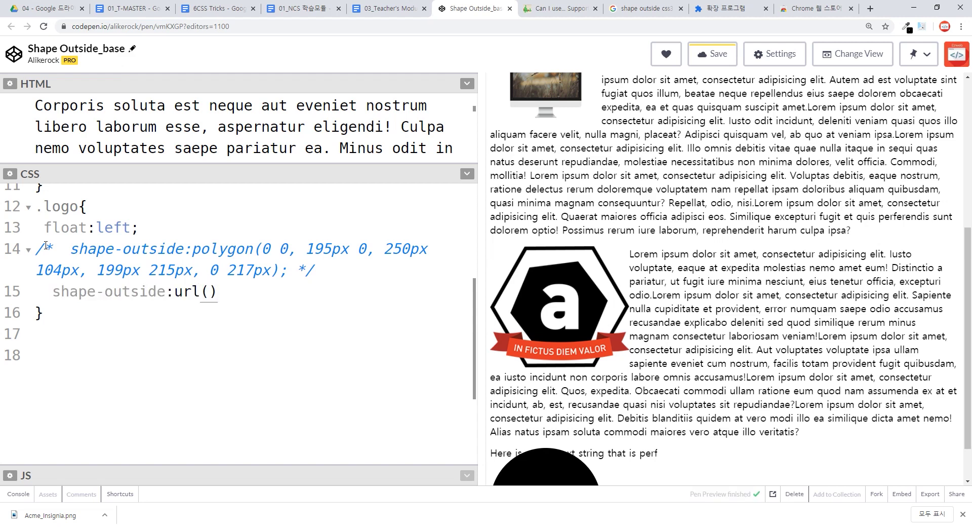
key(End)
text(;)
- Enlarge the HTML panel and select the logo img's Acme_Insignia.png address
right_click(533, 316)
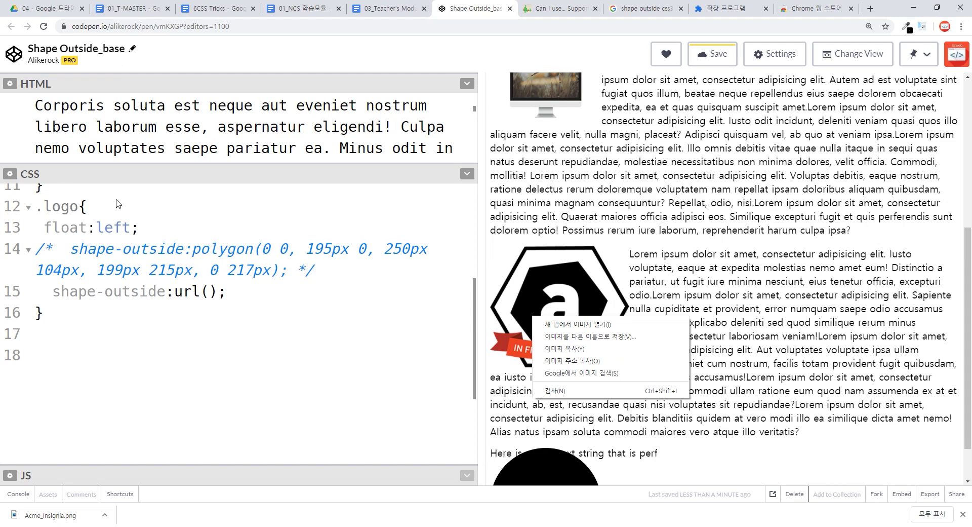
click(196, 180)
drag(180, 174, 179, 288)
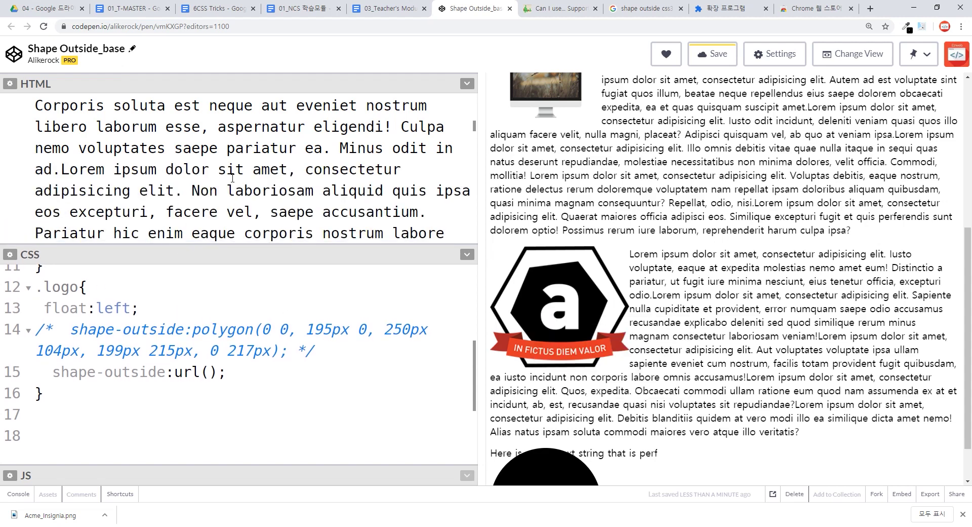
scroll(233, 178, up, 5)
scroll(234, 178, up, 2)
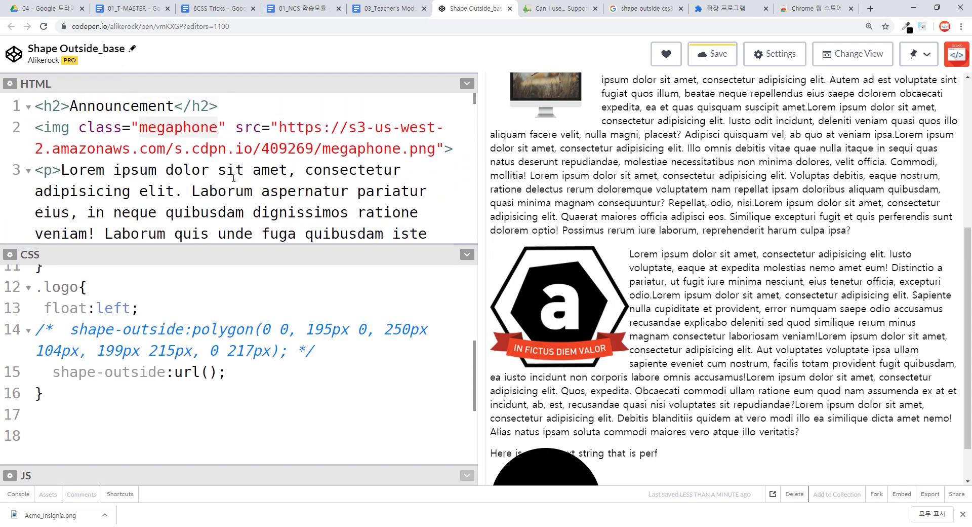
scroll(233, 177, down, 3)
scroll(233, 178, down, 3)
scroll(230, 175, down, 3)
scroll(228, 171, down, 2)
scroll(229, 172, up, 2)
scroll(229, 173, down, 3)
scroll(230, 175, down, 3)
scroll(232, 176, down, 4)
scroll(232, 176, down, 4)
scroll(231, 175, down, 2)
drag(236, 174, 471, 195)
key(ctrl+c)
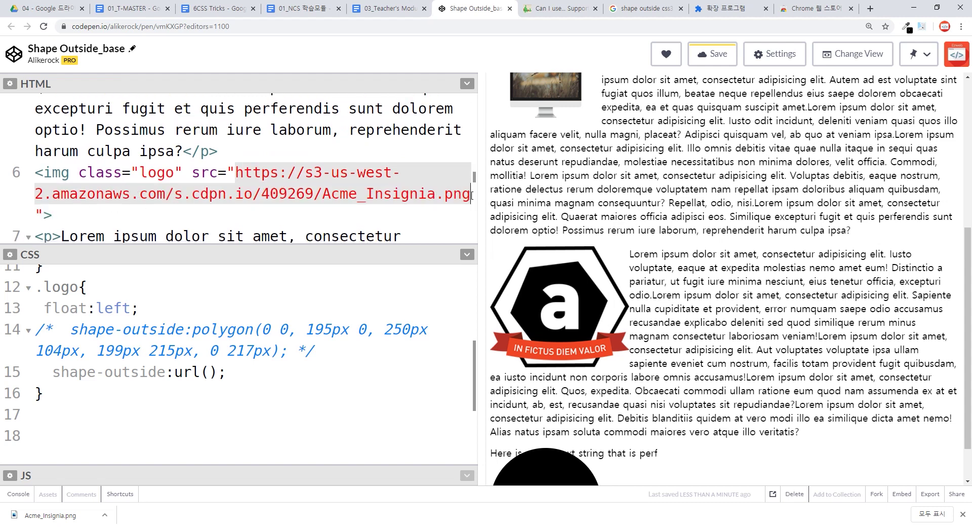
- Paste the image address into the empty url() on CSS line 15 and widen the code editors
drag(333, 248, 329, 159)
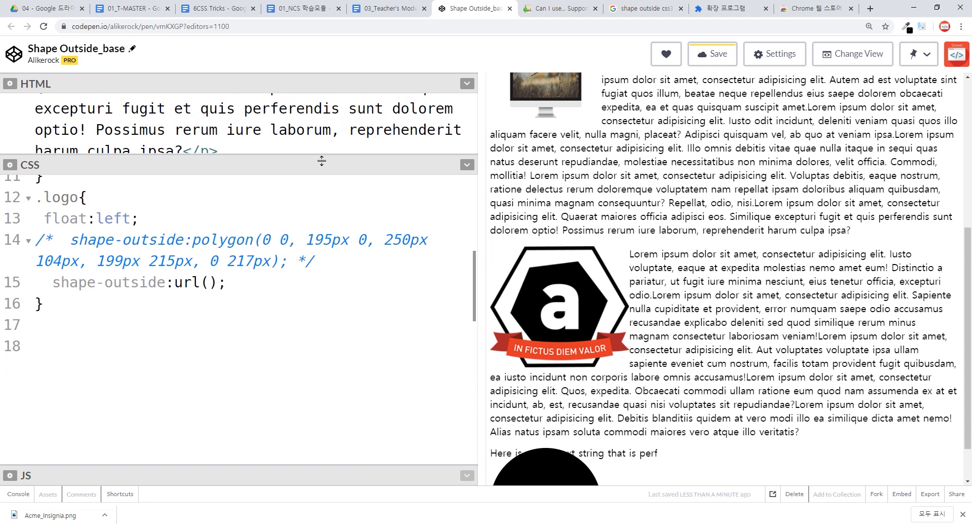
click(211, 283)
key(ctrl+v)
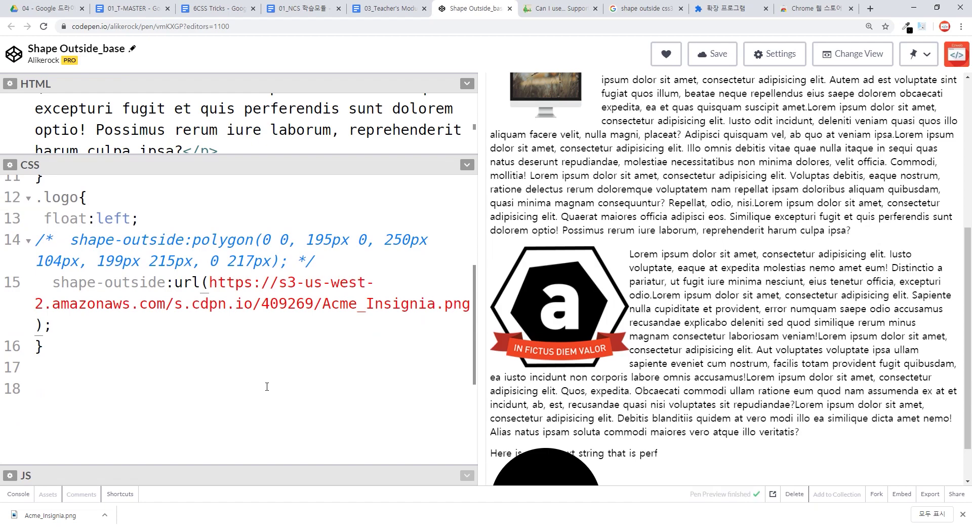
mouse_move(481, 306)
mouse_down()
mouse_move(569, 289)
mouse_move(843, 271)
mouse_move(470, 274)
mouse_up()
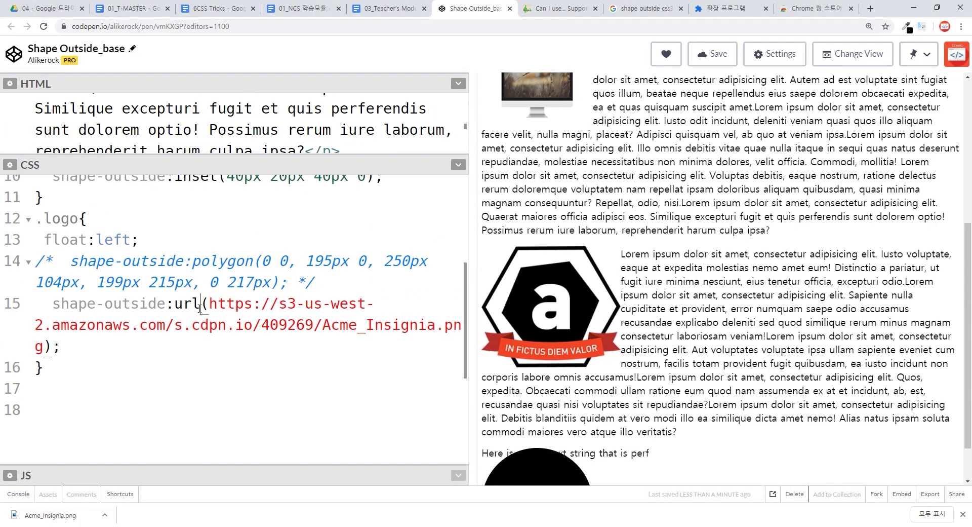
- Select the image address inside url() and widen the code editors to replace it
drag(210, 303, 47, 346)
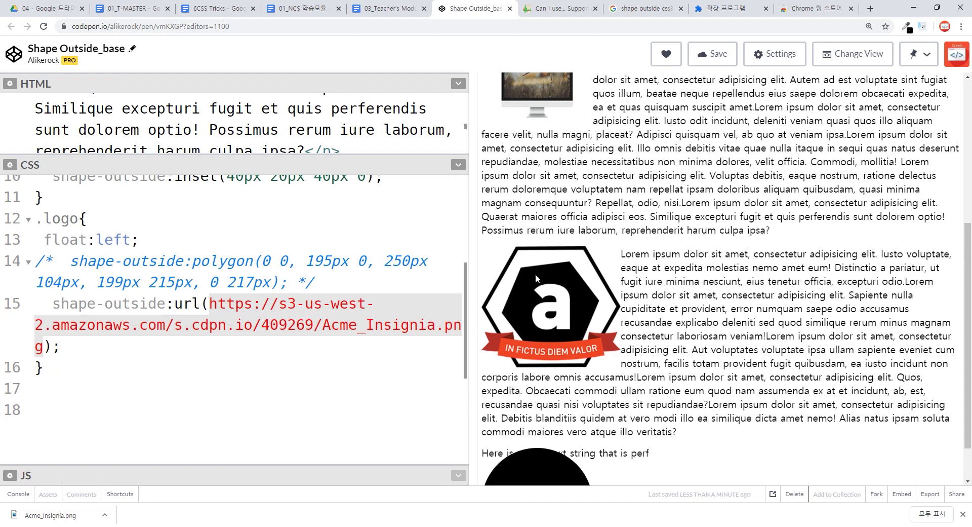
drag(472, 272, 618, 288)
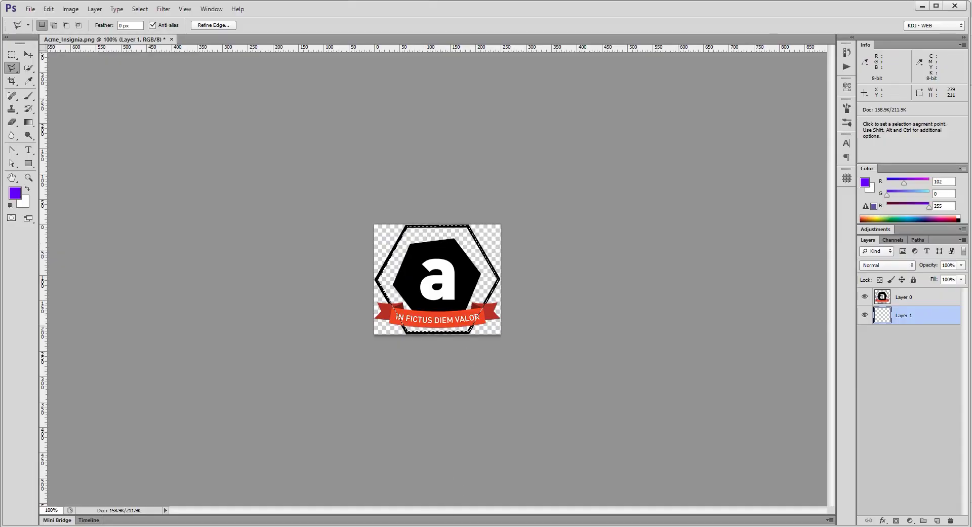
mouse_move(288, 522)
click(243, 473)
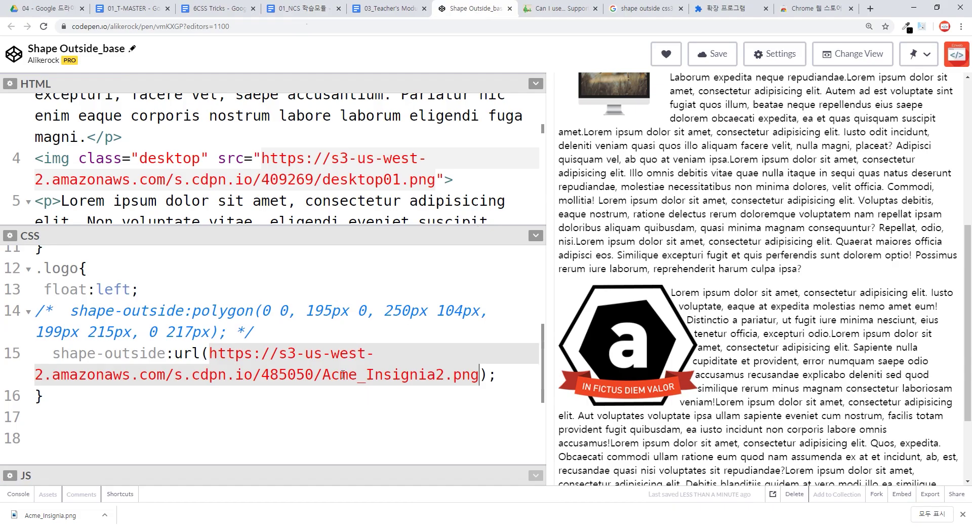
- Highlight url on CSS line 15 and Alt+Tab to Photoshop's Acme_Insignia.png document
click(214, 361)
drag(174, 353, 201, 353)
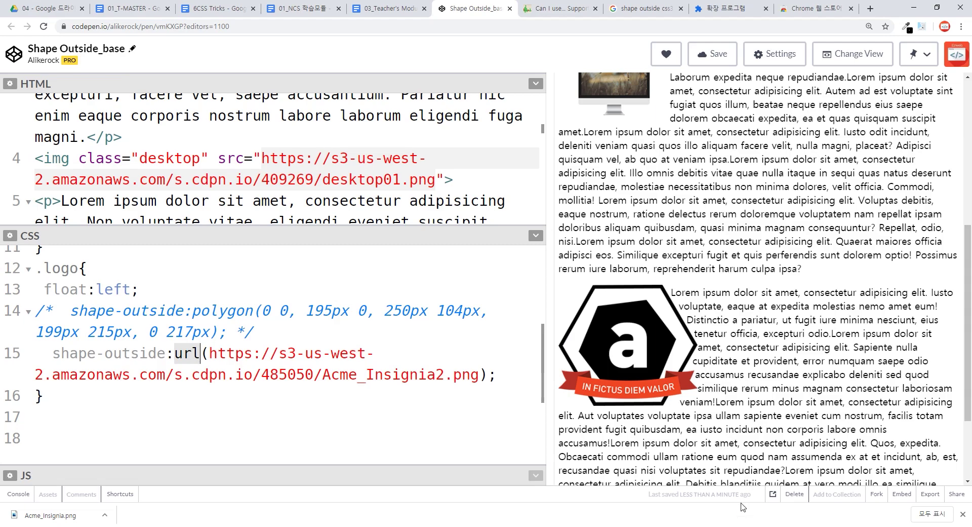
key(alt+Tab)
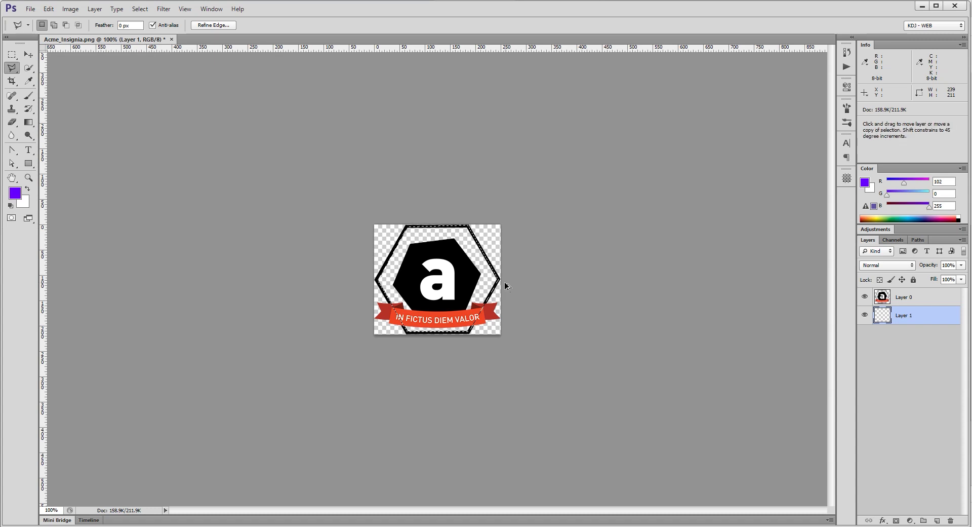
- Restore the Merge Down history state so the insignia's layers are merged into Layer 1
click(846, 52)
click(762, 157)
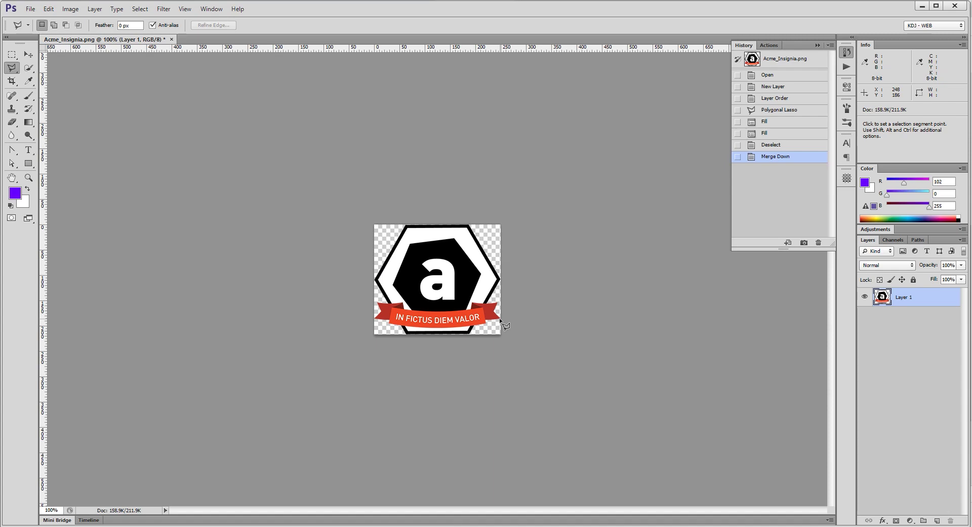
click(922, 6)
- Select the image address in url() on line 15 and briefly recheck the edited image in Photoshop
click(406, 363)
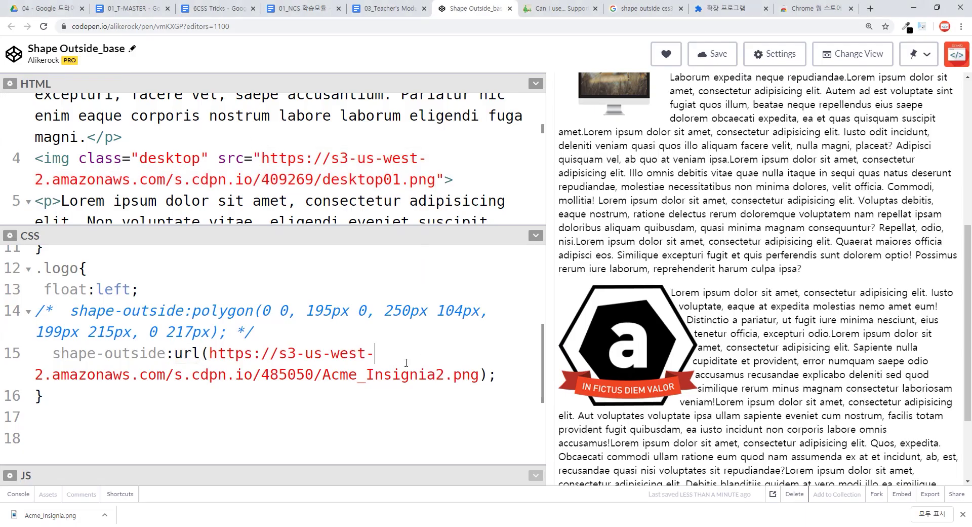
drag(209, 354, 480, 375)
click(496, 524)
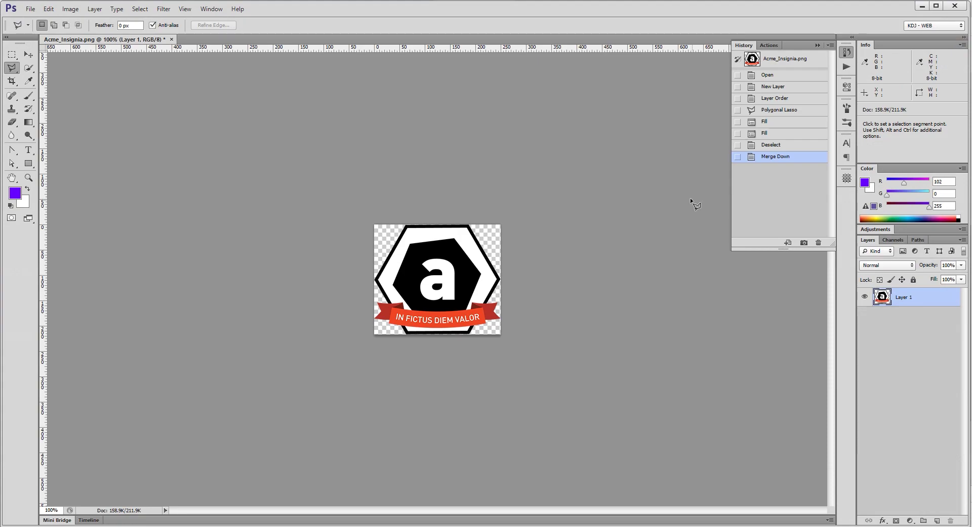
click(922, 6)
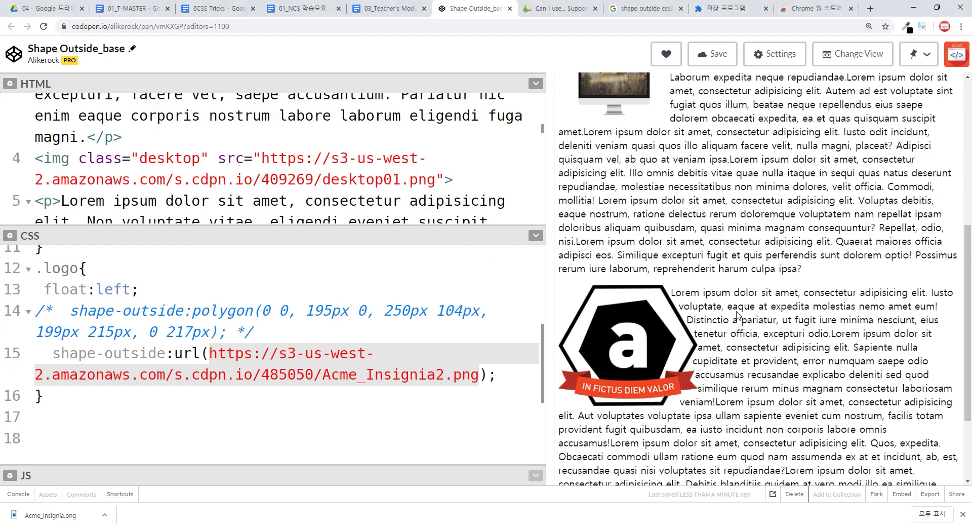
key(F8)
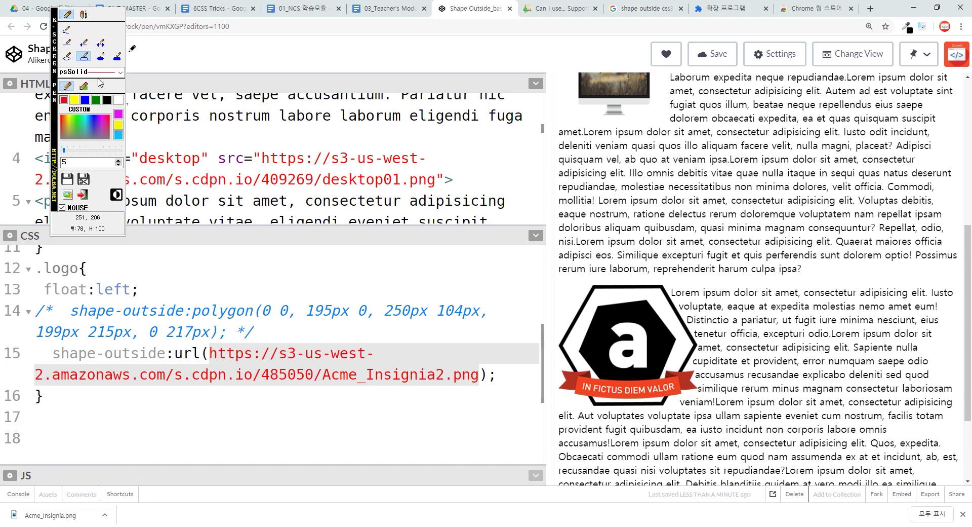
click(66, 30)
mouse_move(669, 285)
mouse_down()
mouse_move(694, 361)
mouse_move(668, 412)
mouse_up()
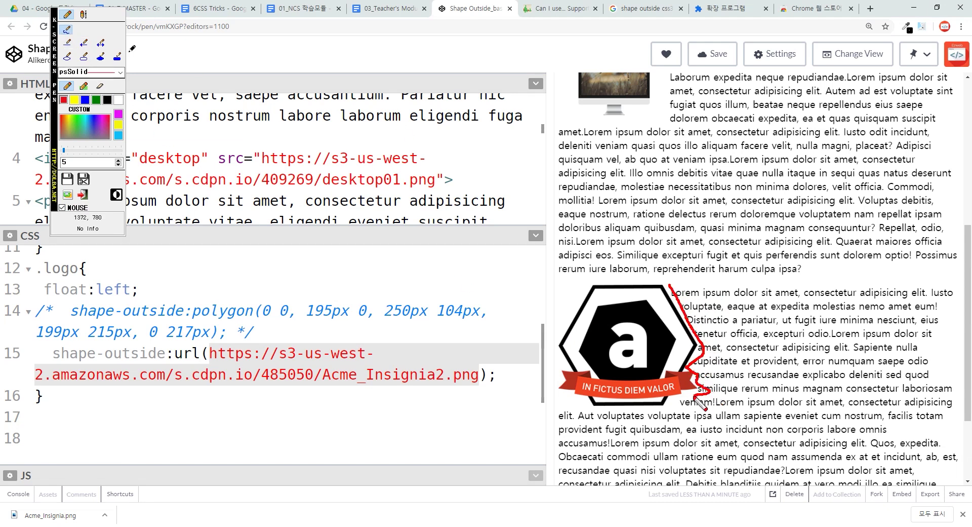
drag(668, 413, 669, 276)
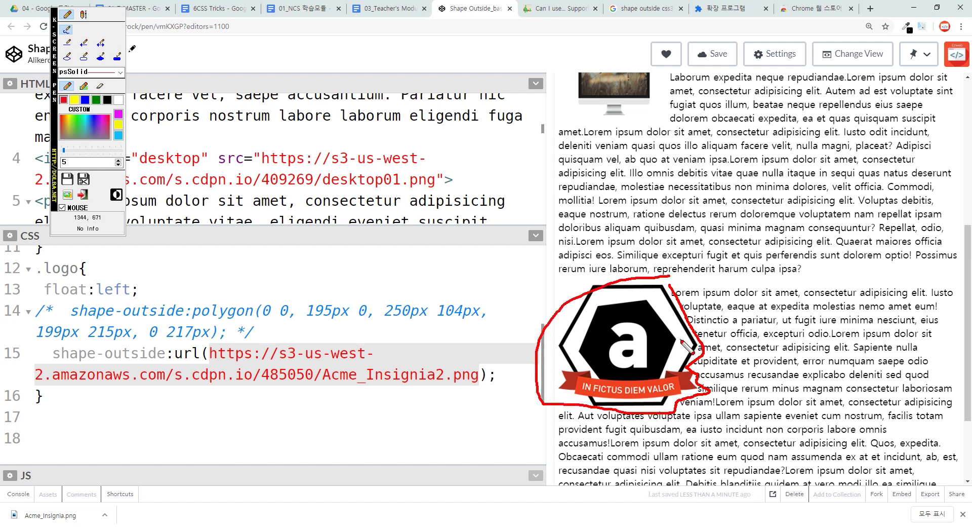
key(Escape)
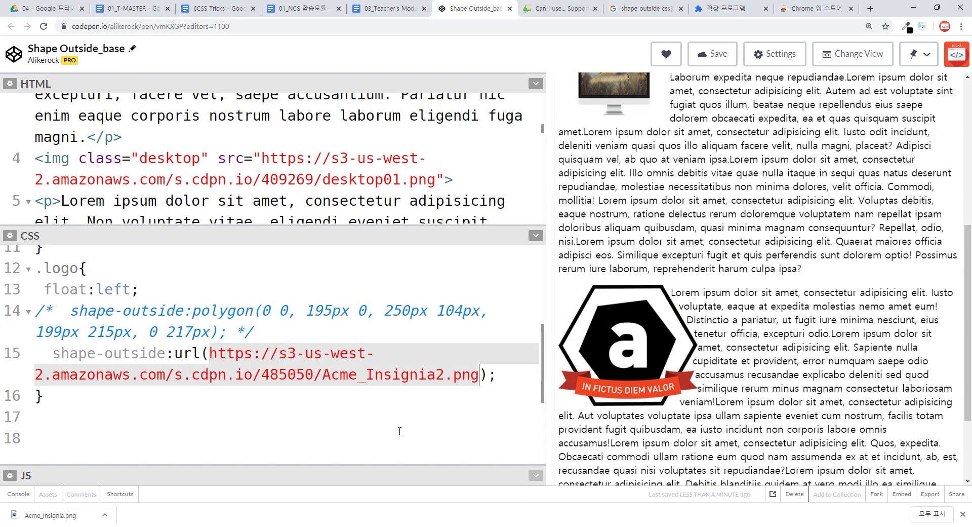
click(400, 430)
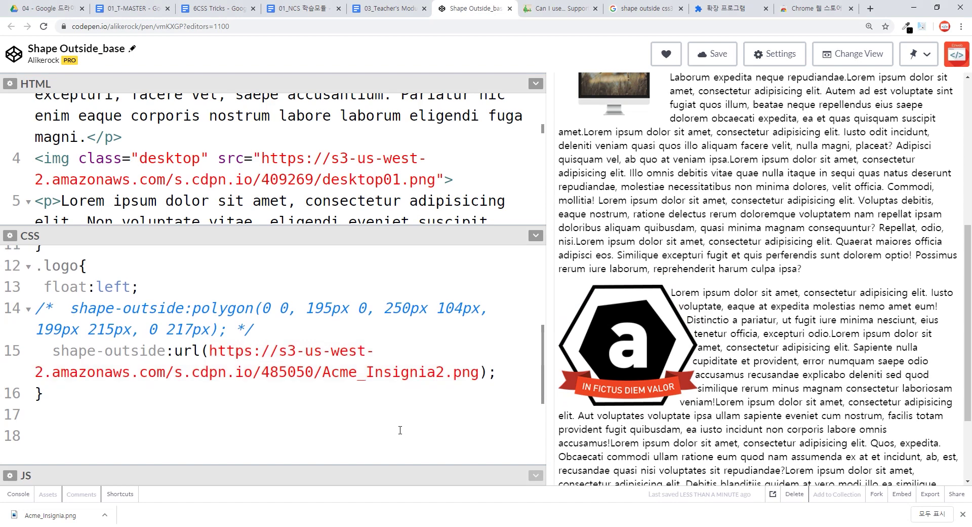
drag(551, 300, 599, 290)
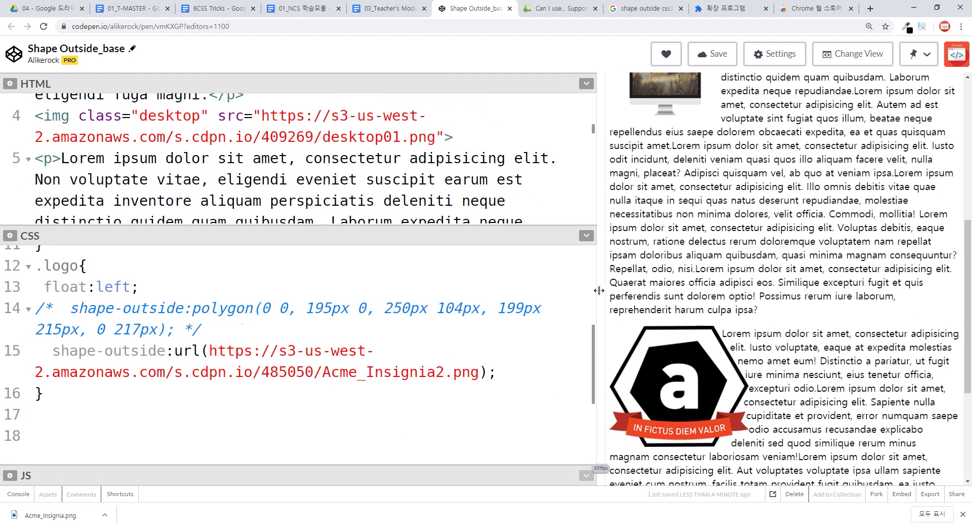
drag(443, 235, 444, 168)
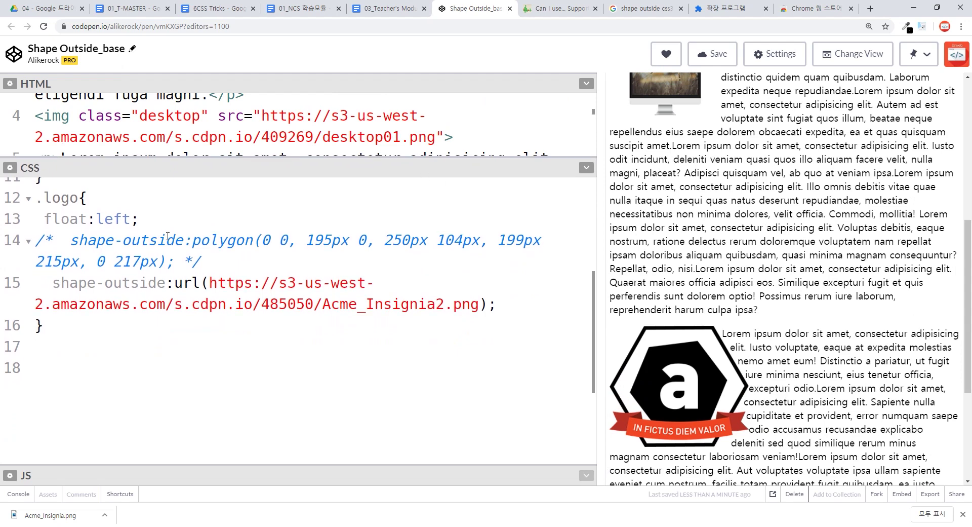
drag(36, 240, 213, 265)
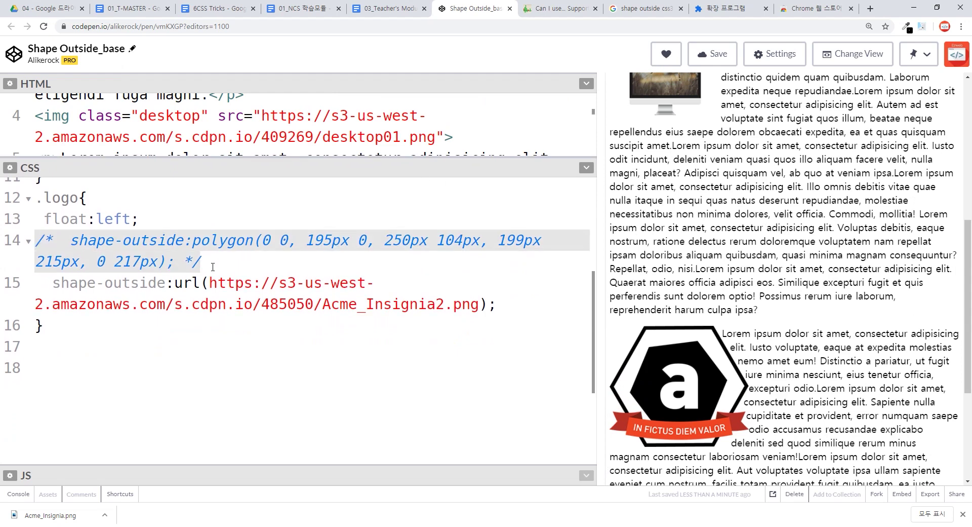
click(242, 252)
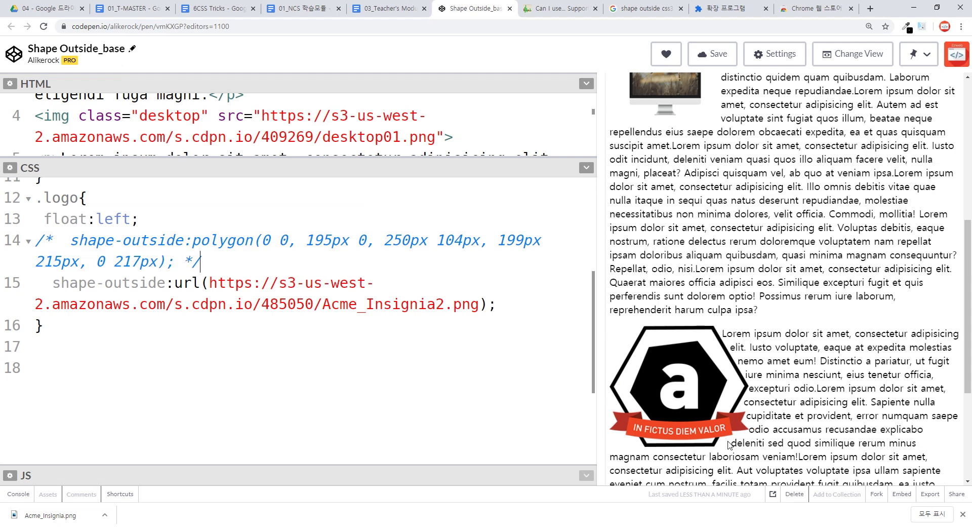
drag(175, 283, 502, 307)
drag(185, 241, 259, 241)
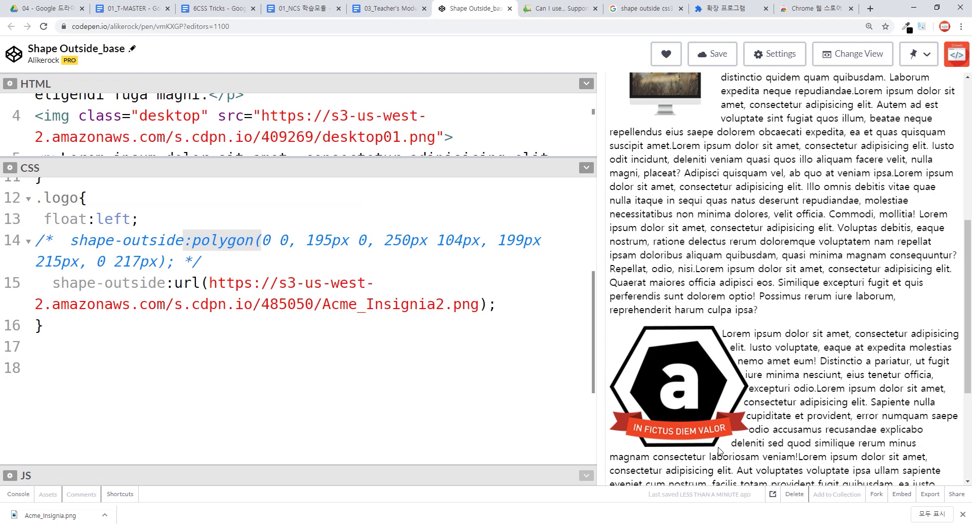
- Show the 'shape outside css3' image results and mark the Shapes with Images thumbnail in red
click(658, 9)
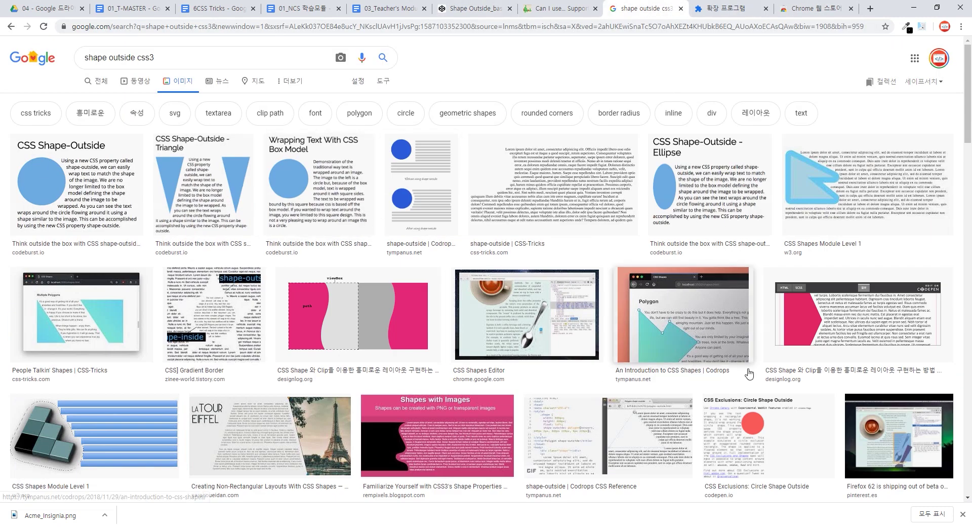
mouse_move(380, 401)
mouse_down()
mouse_move(388, 477)
mouse_move(365, 400)
mouse_up()
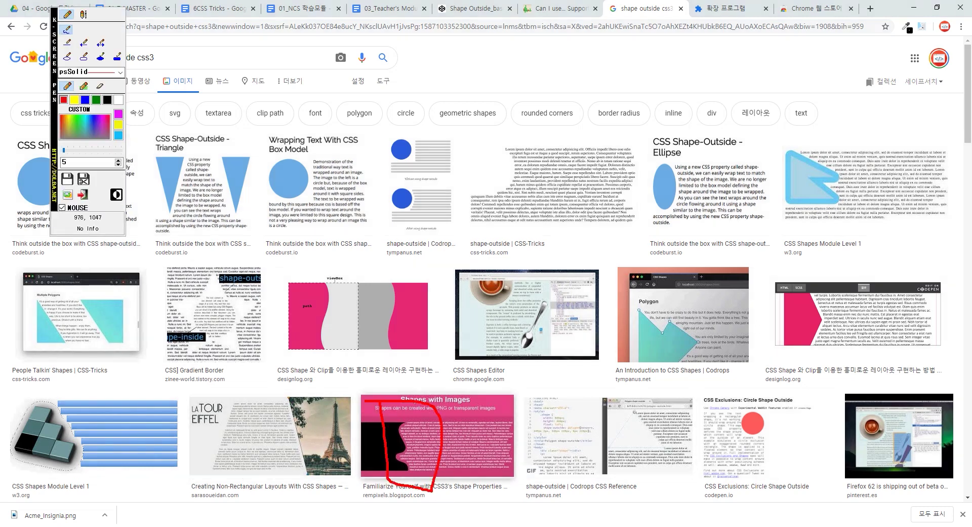